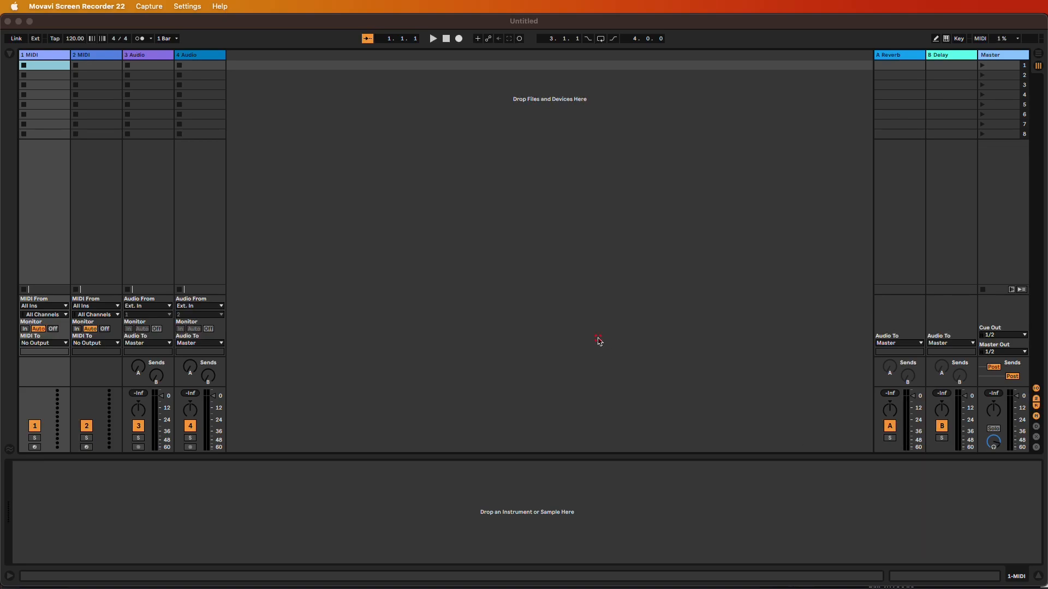
# - Make sure Auto-Warp Long Samples is set to Off in the Record, Warp and Launch preferences
pyautogui.click(31, 7)
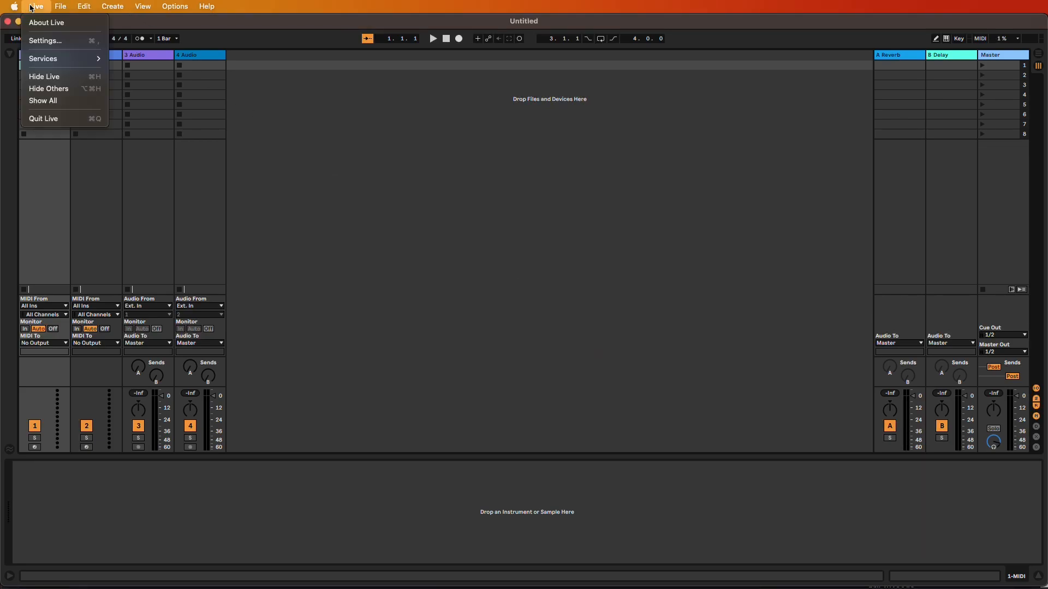
pyautogui.click(59, 41)
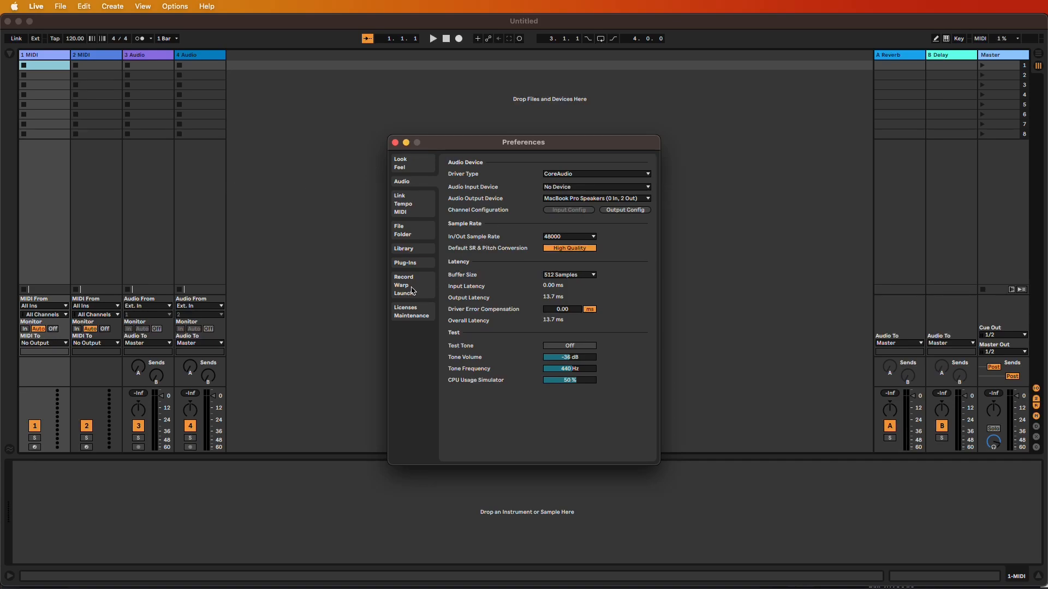
pyautogui.click(412, 290)
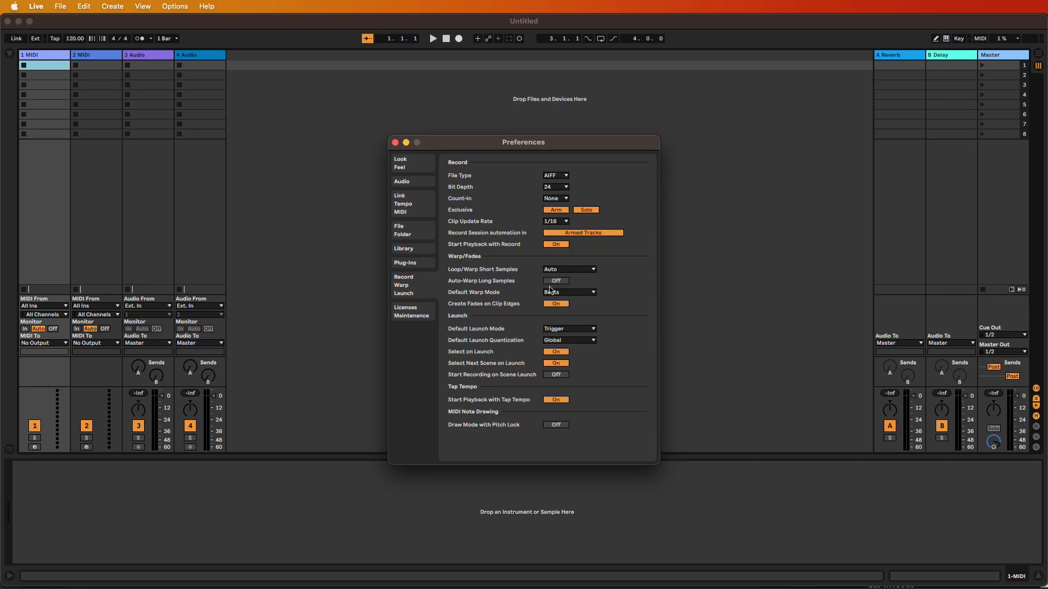
pyautogui.click(556, 281)
pyautogui.click(564, 282)
pyautogui.click(396, 143)
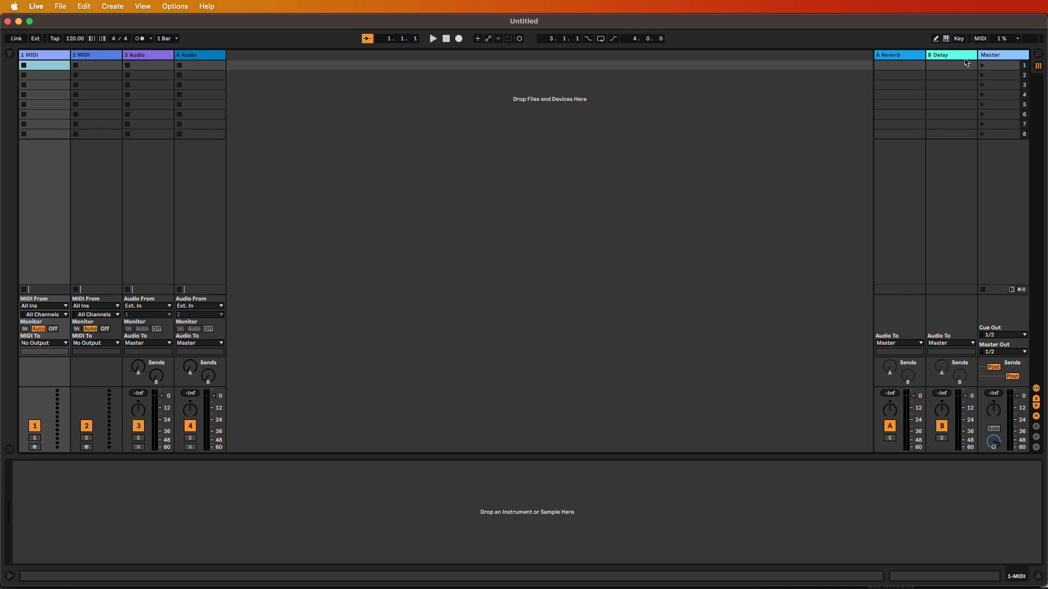
# - Switch to Arrangement View and delete both MIDI tracks, keeping only the two audio tracks
pyautogui.click(1039, 54)
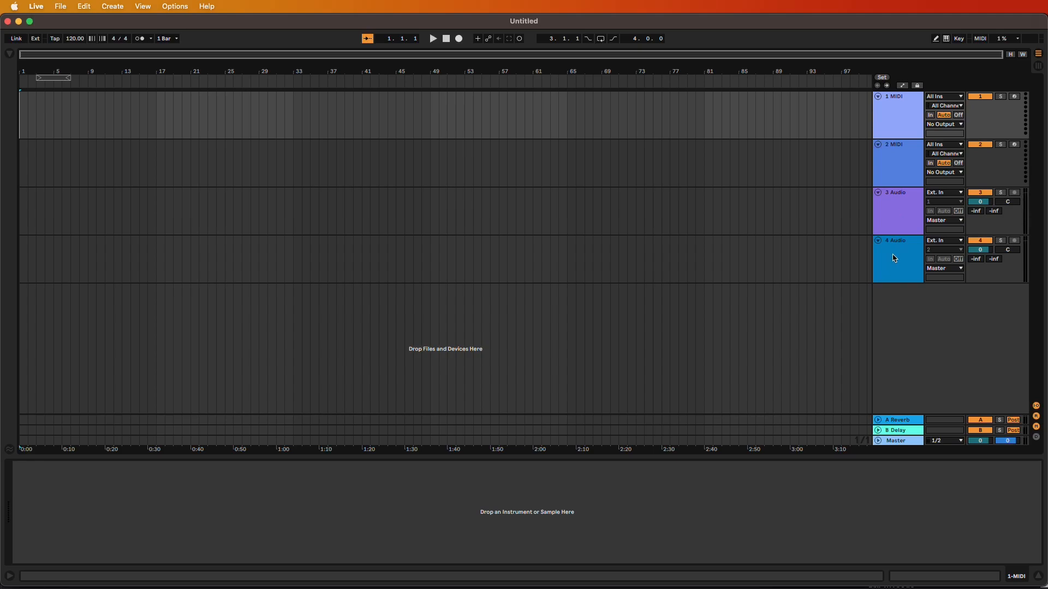
pyautogui.rightClick(905, 119)
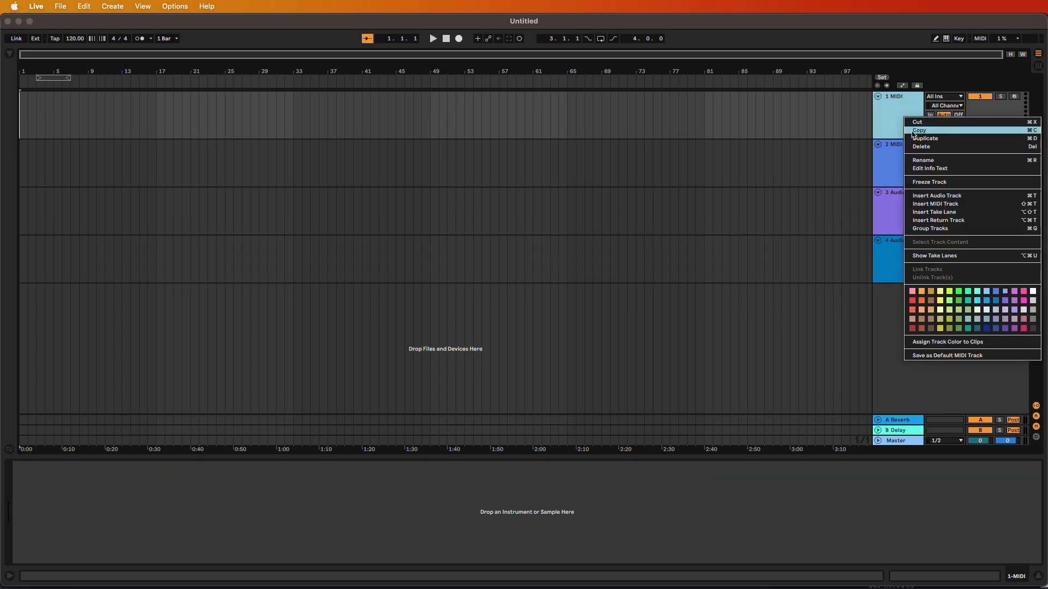
pyautogui.click(921, 147)
pyautogui.rightClick(898, 125)
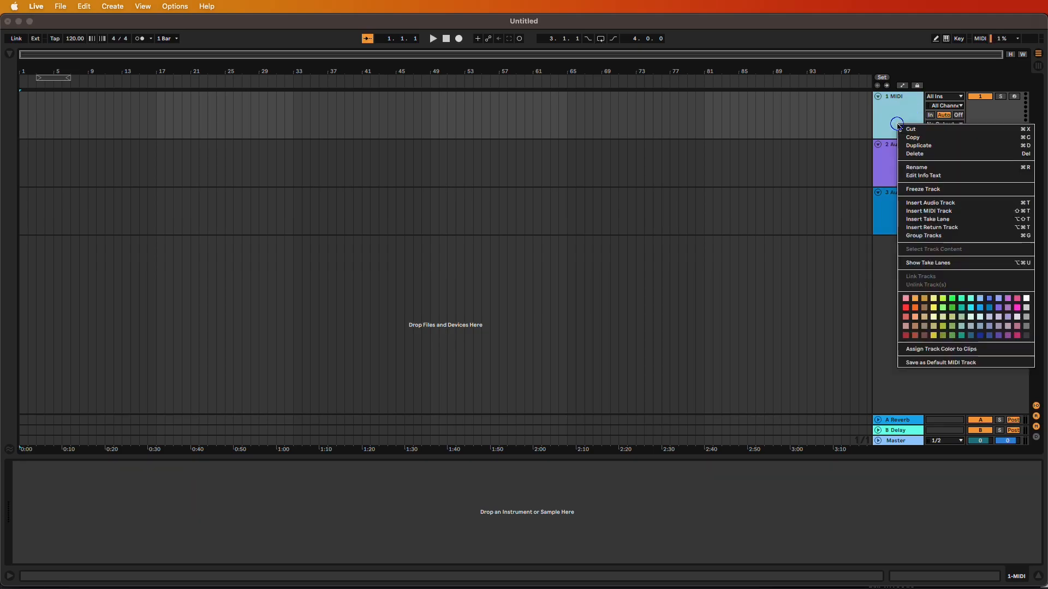
pyautogui.click(917, 154)
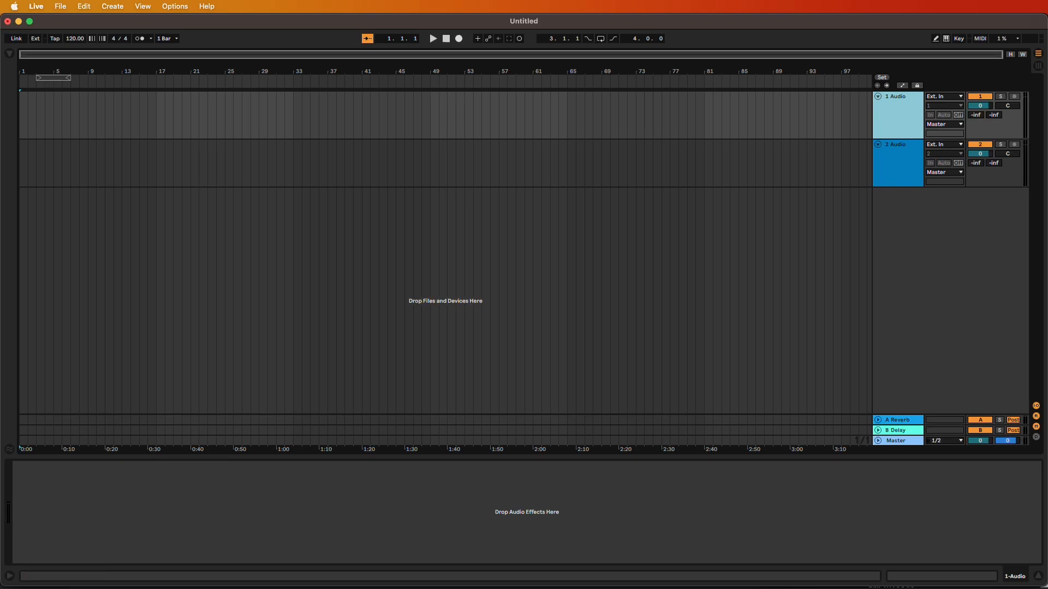
# - Import "4 - Unedited (cleaned) final recording" onto the first audio track, shift the clip to start at bar 1, and play its opening
pyautogui.moveTo(1047, 316); pyautogui.dragTo(57, 116)
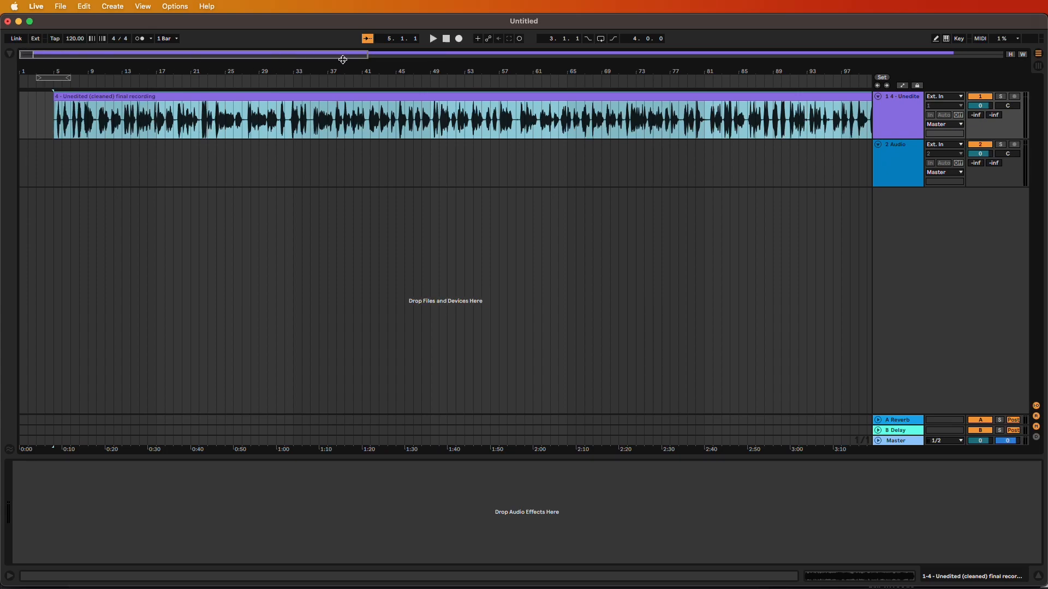
pyautogui.moveTo(366, 54); pyautogui.dragTo(102, 55)
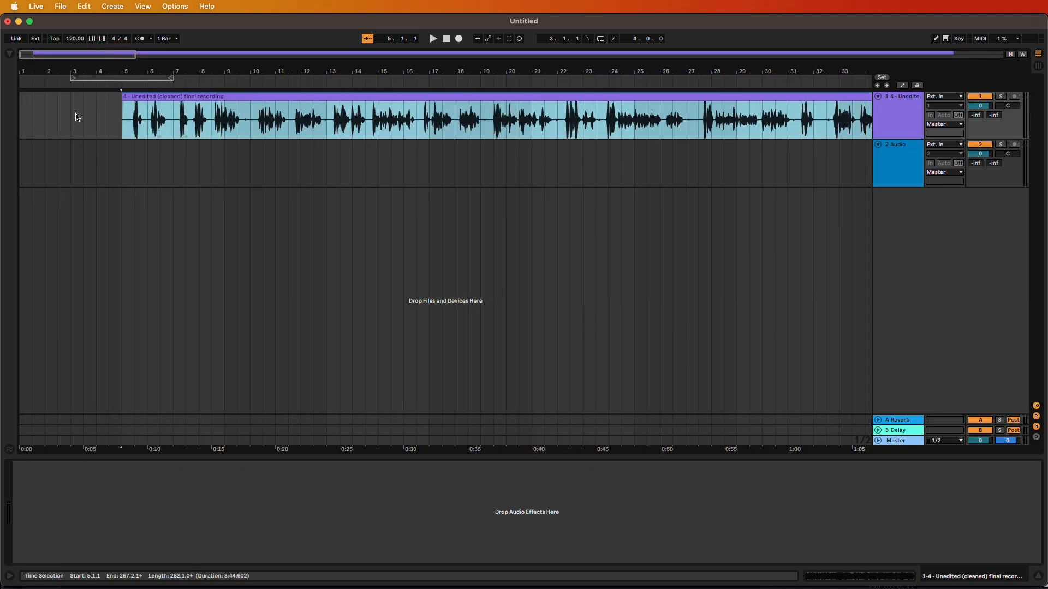
pyautogui.moveTo(202, 99); pyautogui.dragTo(60, 103)
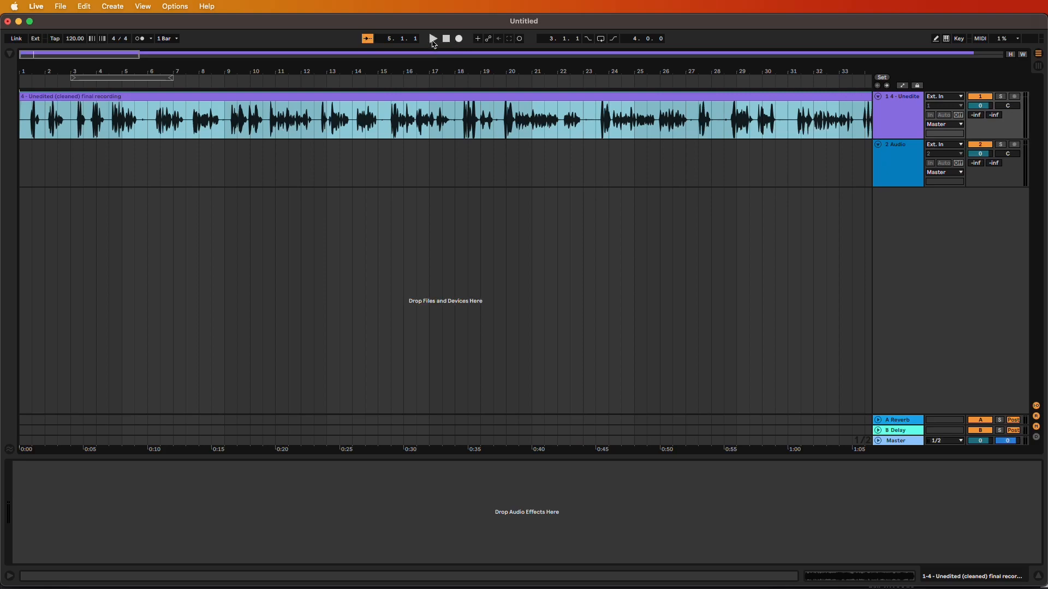
pyautogui.click(433, 41)
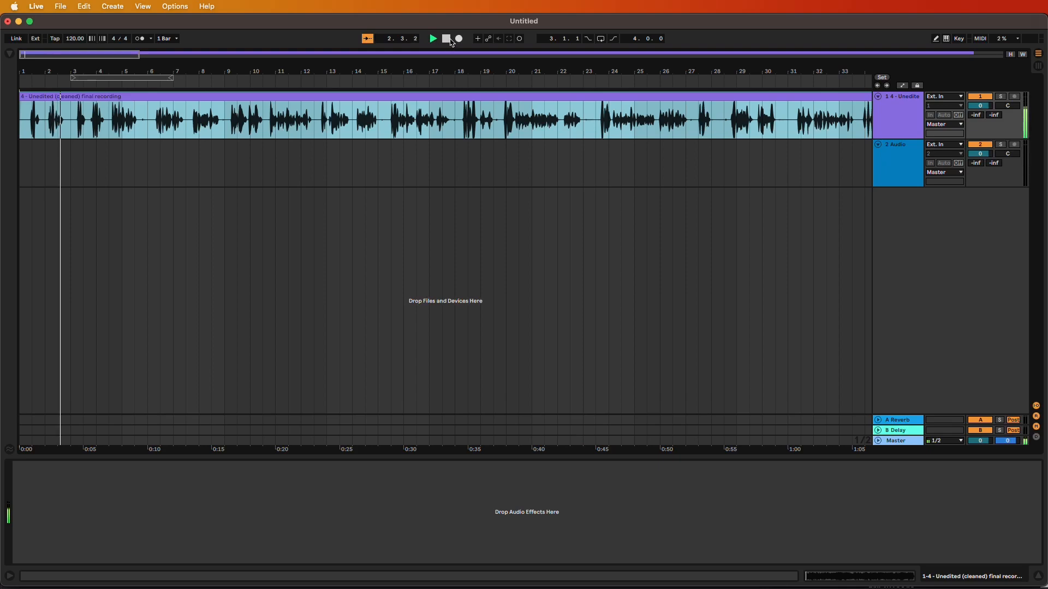
pyautogui.click(447, 39)
# - Increase the height of both audio tracks and magnify the first bars so the voice waveform is easier to read
pyautogui.moveTo(910, 138); pyautogui.dragTo(903, 188)
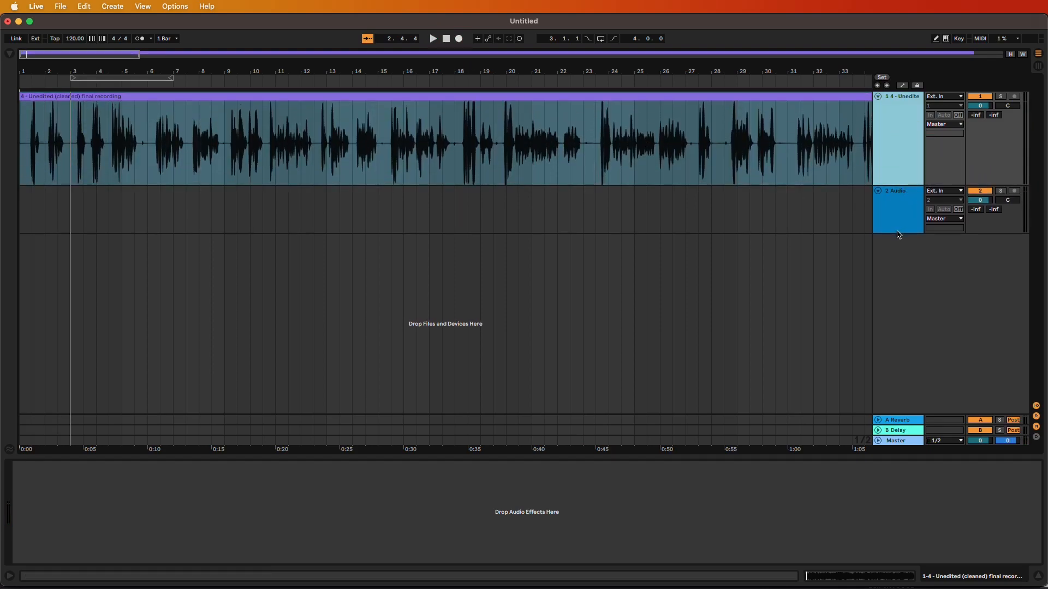
pyautogui.moveTo(896, 234); pyautogui.dragTo(894, 269)
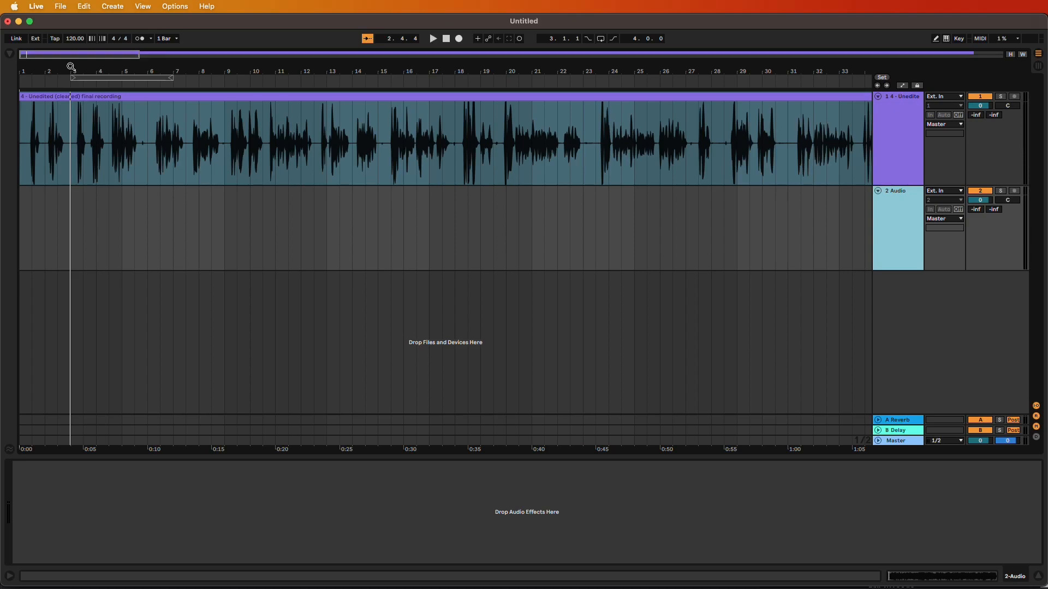
pyautogui.moveTo(70, 67); pyautogui.dragTo(280, 68)
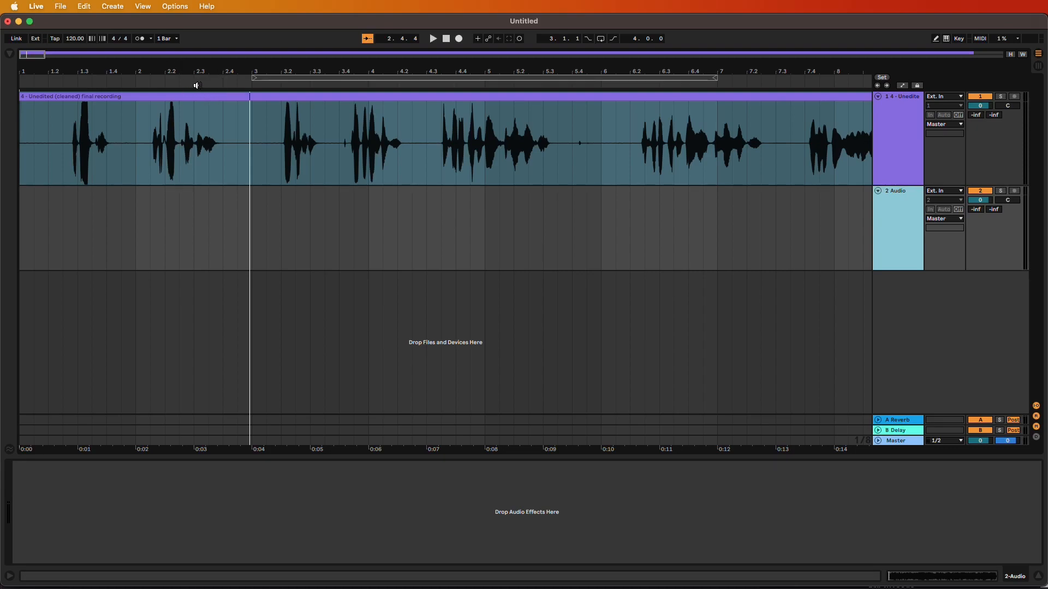
# - Play the recording from just before the first spoken phrase in bar 1, and stop playback
pyautogui.click(63, 80)
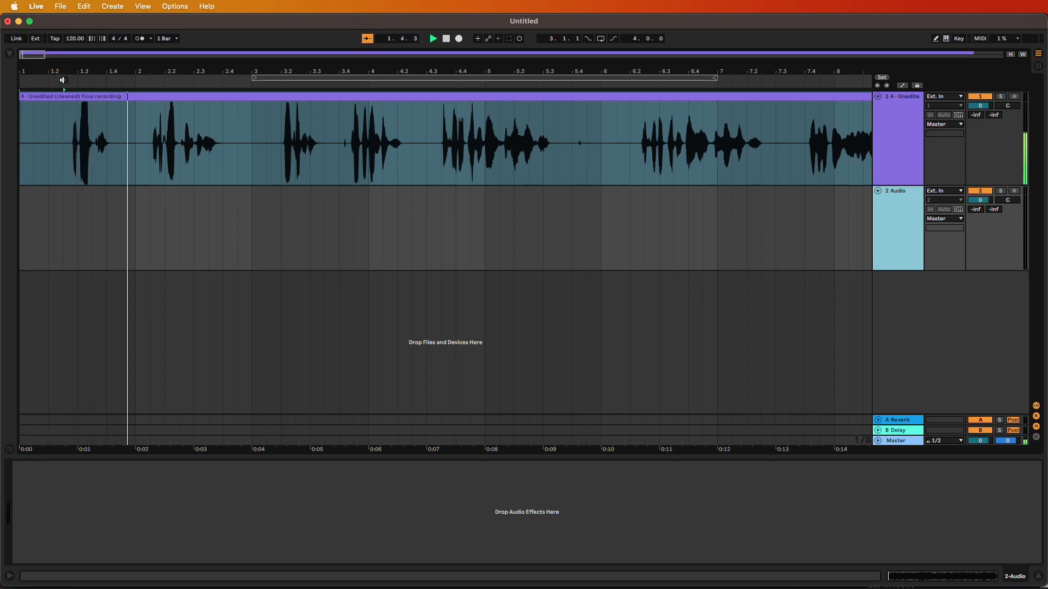
pyautogui.click(63, 81)
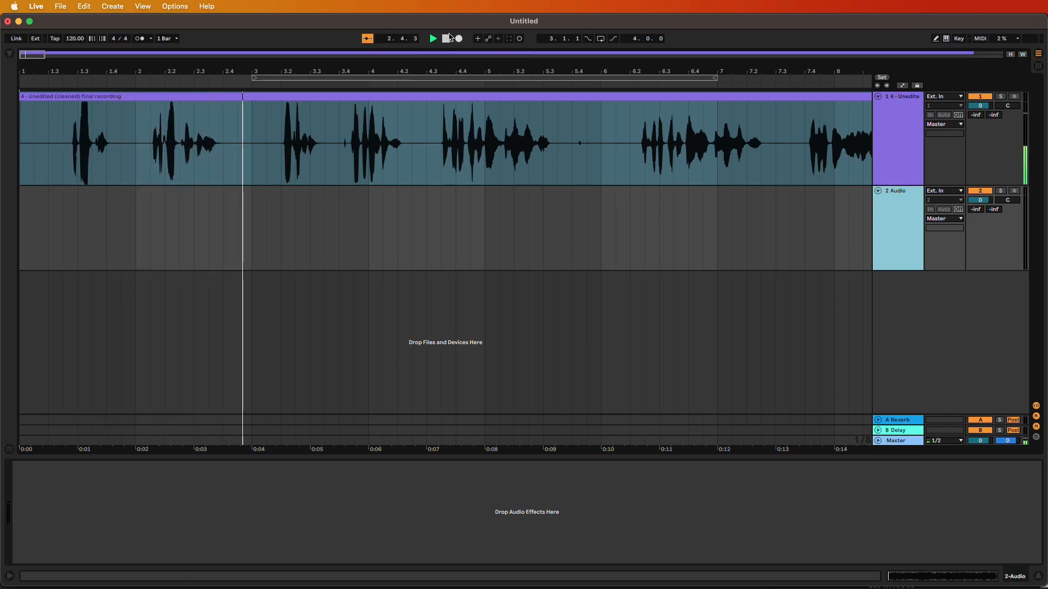
pyautogui.click(447, 39)
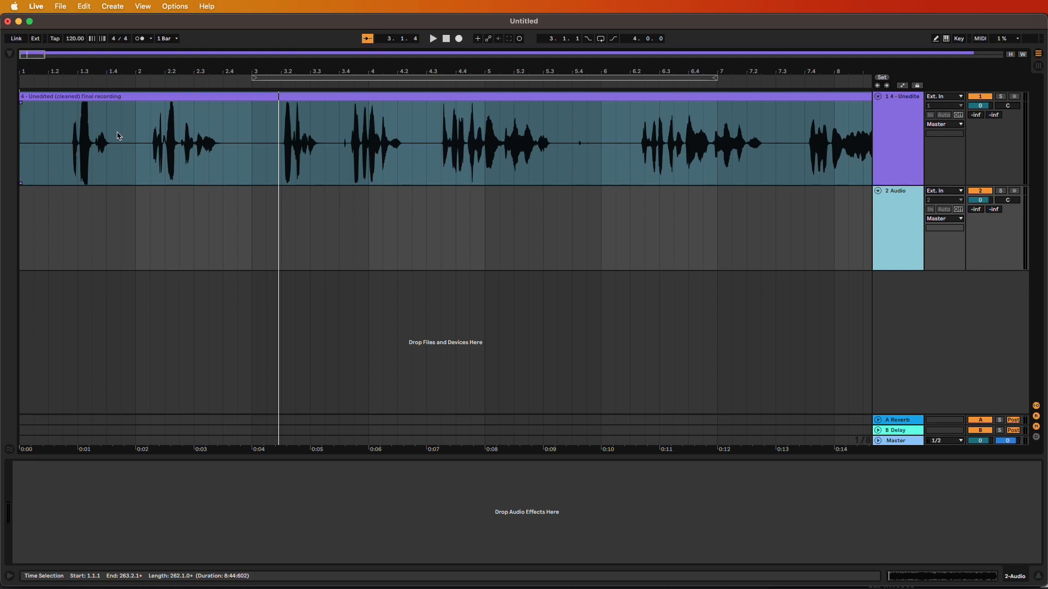
# - Try a grid-snapped selection in the recording, search the help for "grid", and turn off Snap to Grid
pyautogui.moveTo(117, 137)
pyautogui.mouseDown()
pyautogui.moveTo(412, 131)
pyautogui.moveTo(122, 134)
pyautogui.moveTo(174, 135)
pyautogui.moveTo(136, 137)
pyautogui.mouseUp()
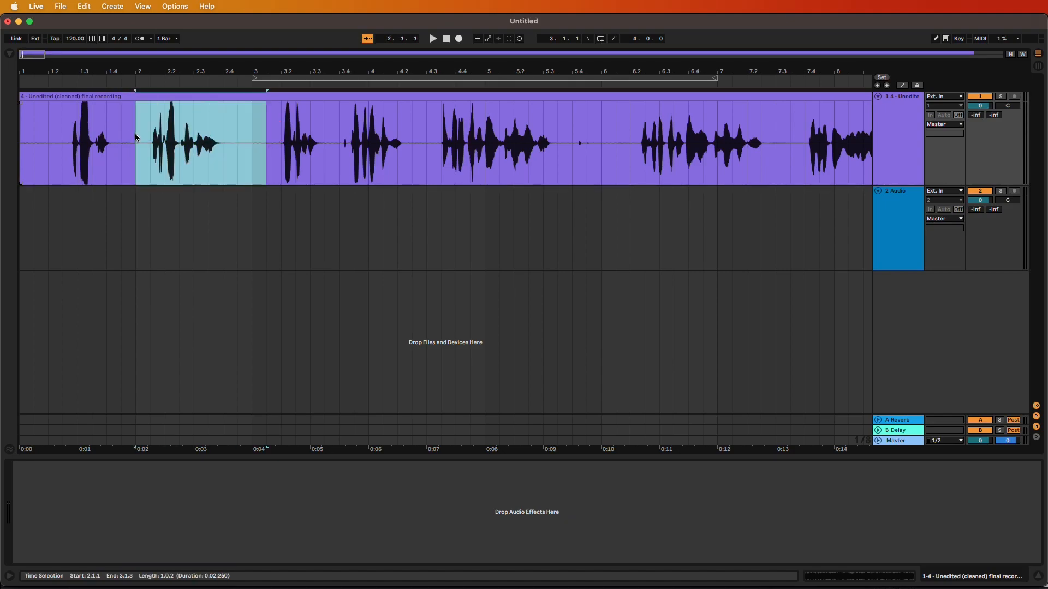
pyautogui.click(208, 6)
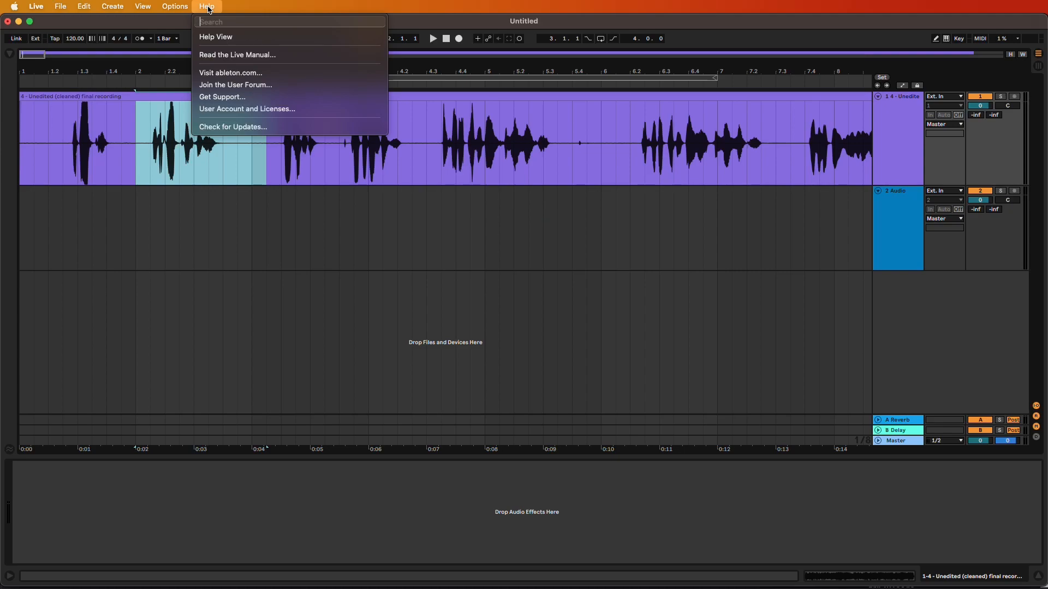
pyautogui.write('grid')
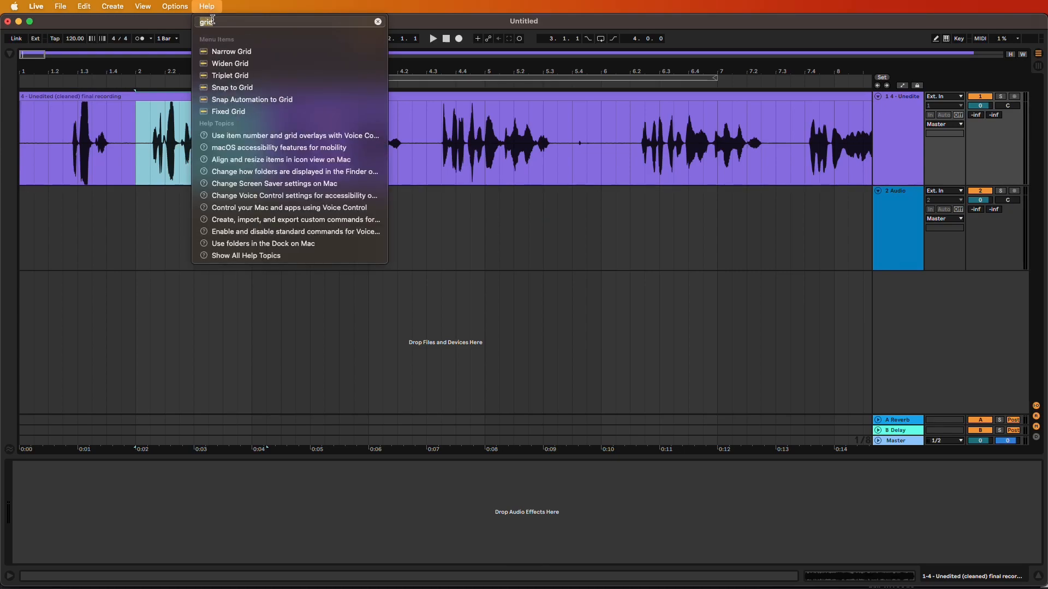
pyautogui.moveTo(236, 90)
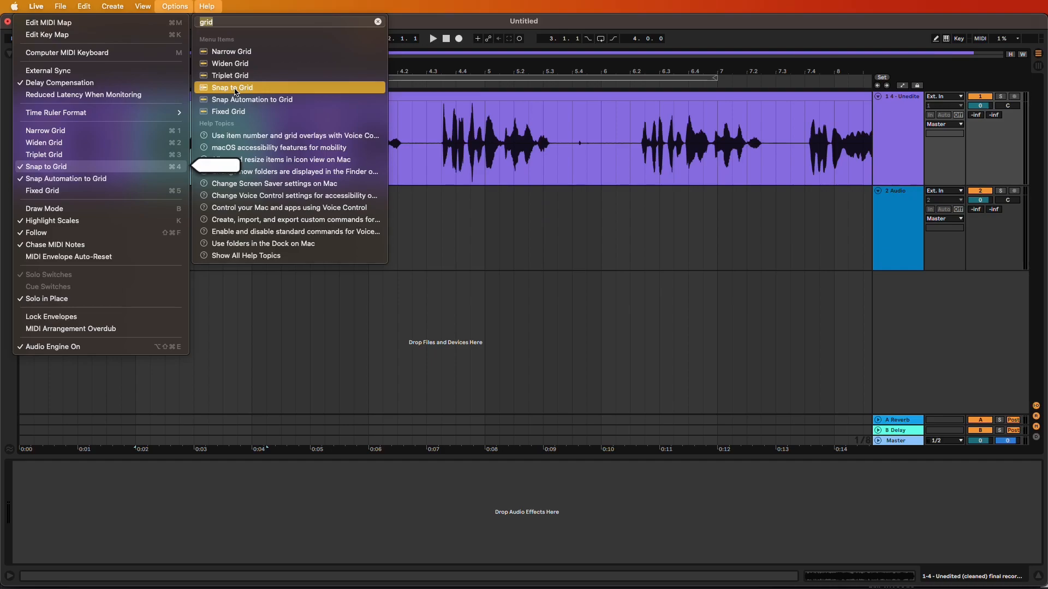
pyautogui.click(236, 90)
pyautogui.click(183, 6)
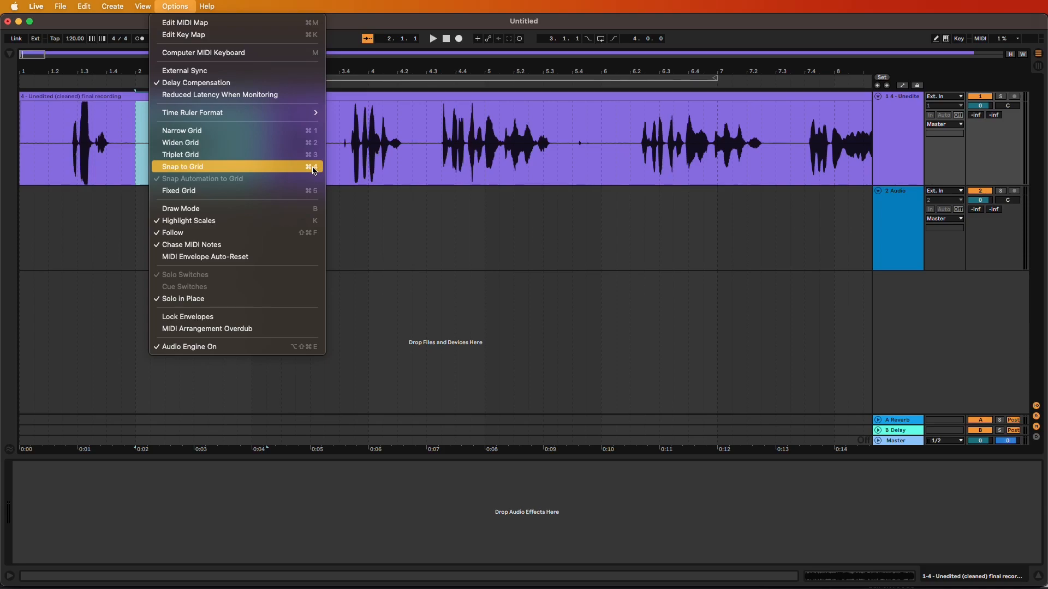
pyautogui.click(366, 227)
# - Try free time selections between the grid lines in the pauses around bars 2 and 3 of the recording
pyautogui.moveTo(258, 171); pyautogui.dragTo(103, 167)
pyautogui.moveTo(195, 166); pyautogui.dragTo(241, 167)
pyautogui.moveTo(237, 167); pyautogui.dragTo(270, 168)
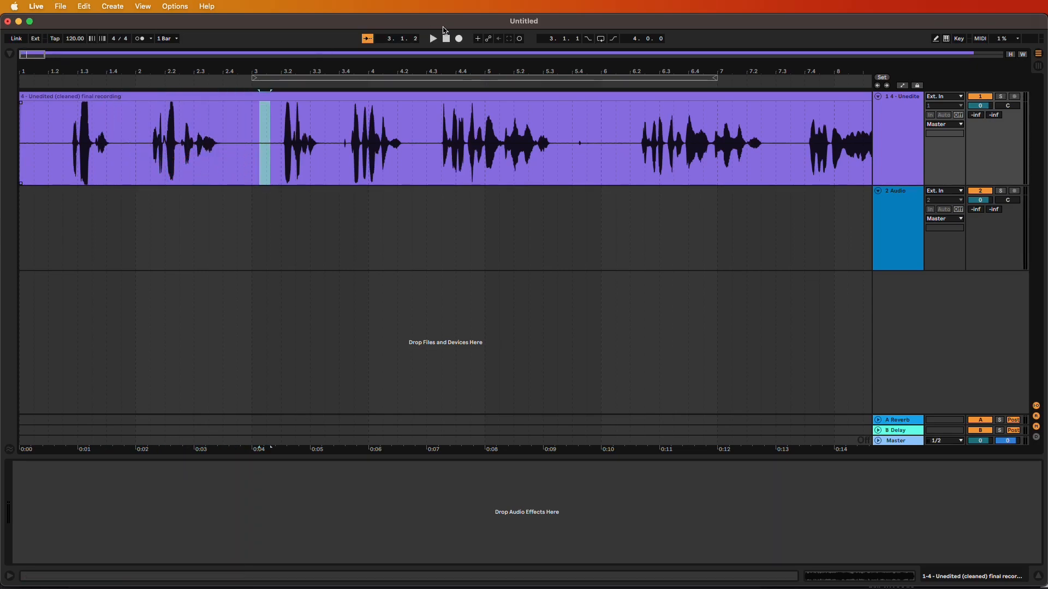
# - Play the recording from the beginning until after bar 7 to locate the phrase that needs cutting
pyautogui.click(446, 40)
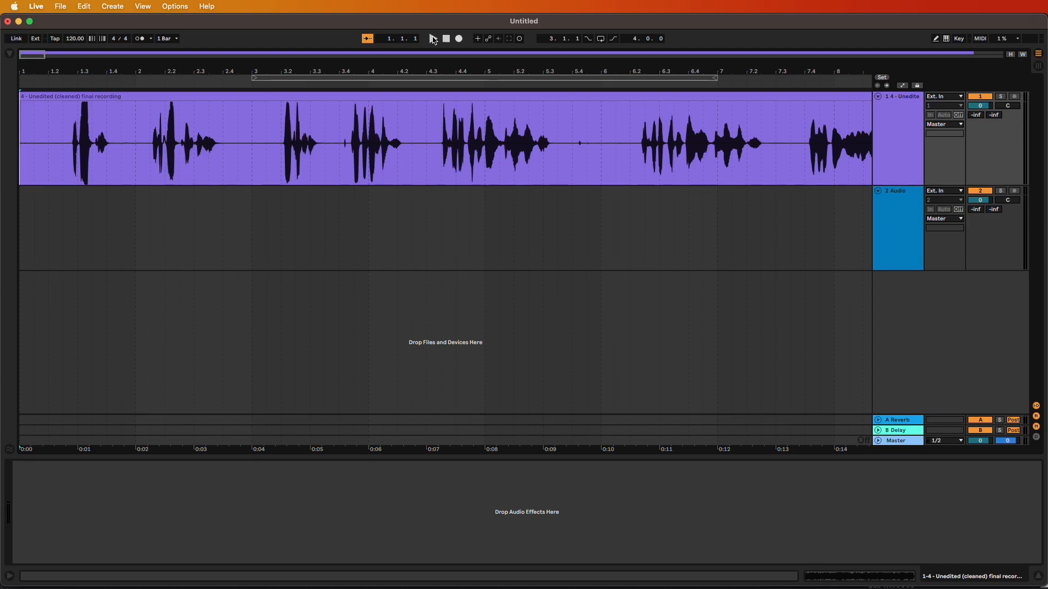
pyautogui.click(434, 39)
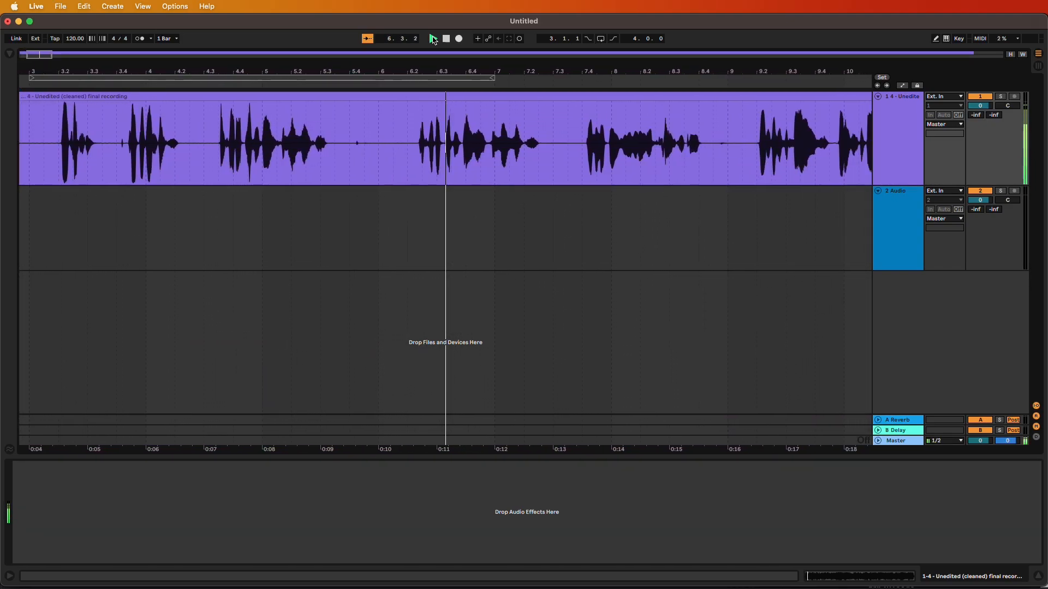
pyautogui.click(447, 42)
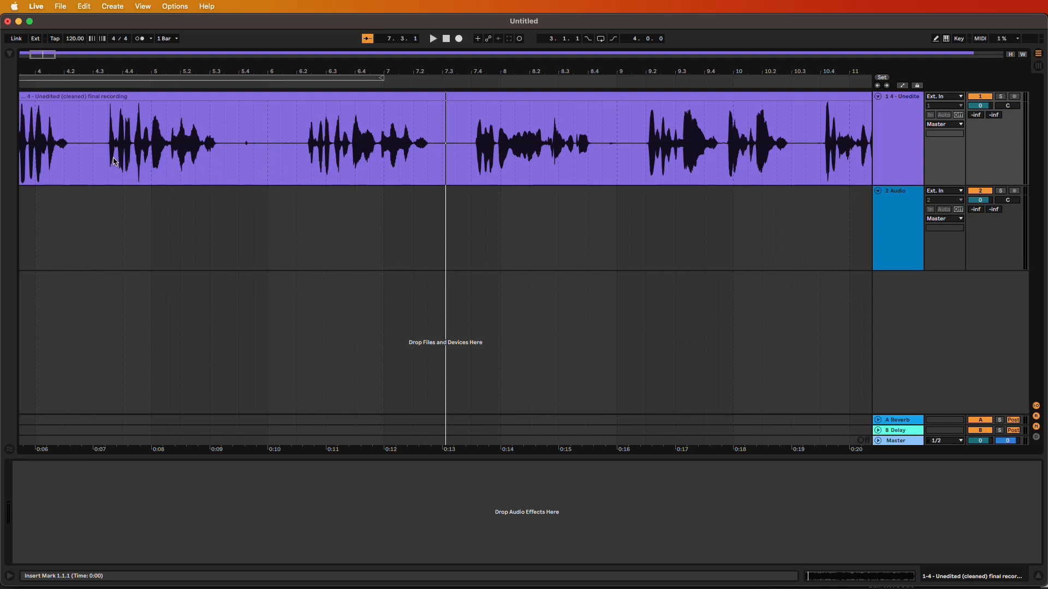
# - Select the unwanted phrase and its trailing pause from about 4.3.2 to 6.2.2, and remove it with Delete Time
pyautogui.moveTo(109, 157); pyautogui.dragTo(306, 160)
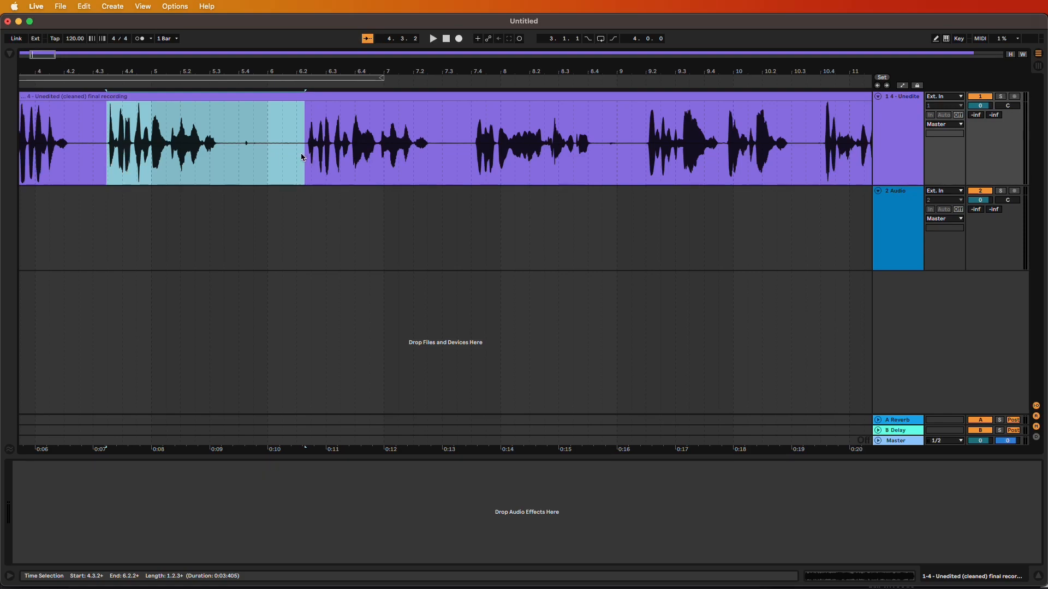
pyautogui.click(83, 6)
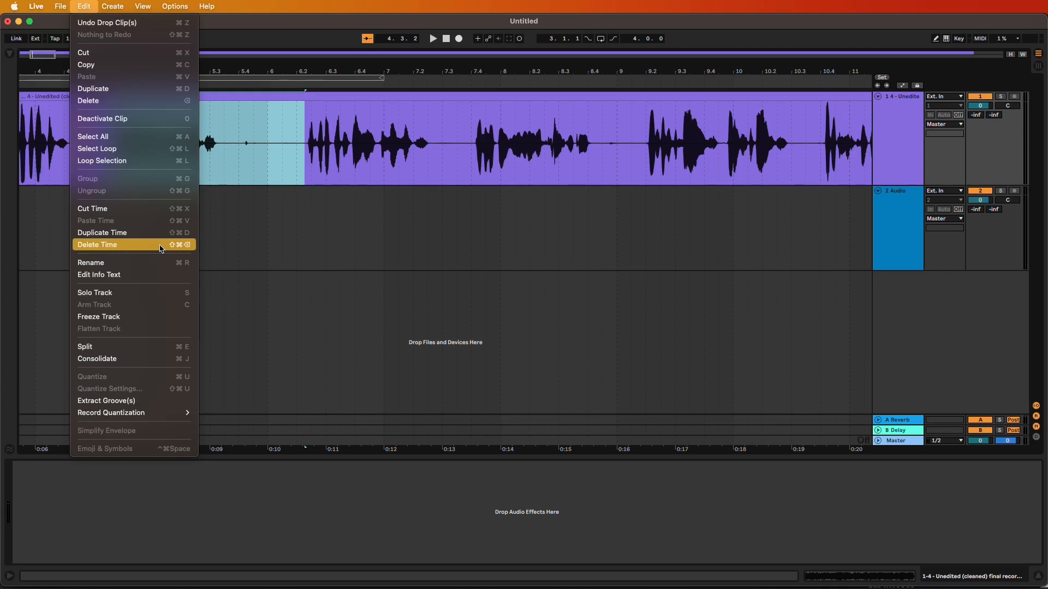
pyautogui.click(97, 244)
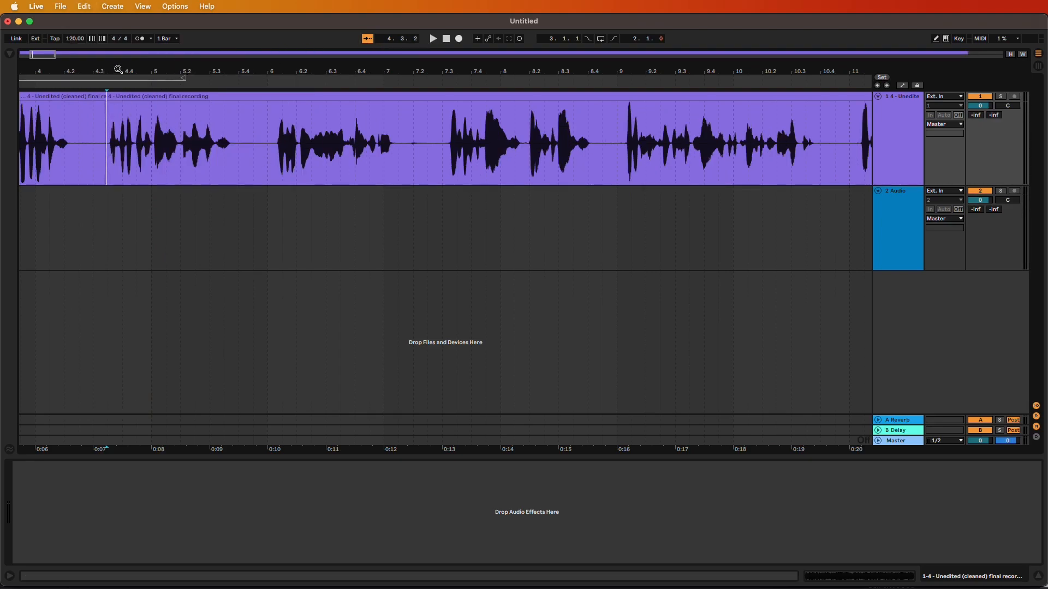
# - Play across the new cut from a point shortly before it, and stop in the pause after the following phrase
pyautogui.hscroll(-5, 77, 85)
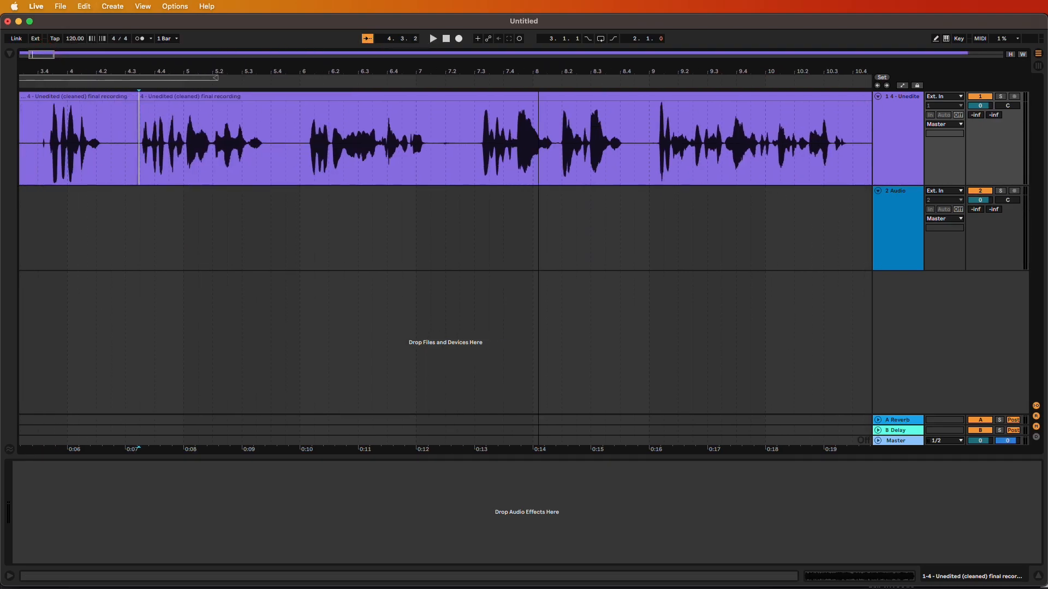
pyautogui.click(77, 84)
pyautogui.hscroll(-10, 77, 84)
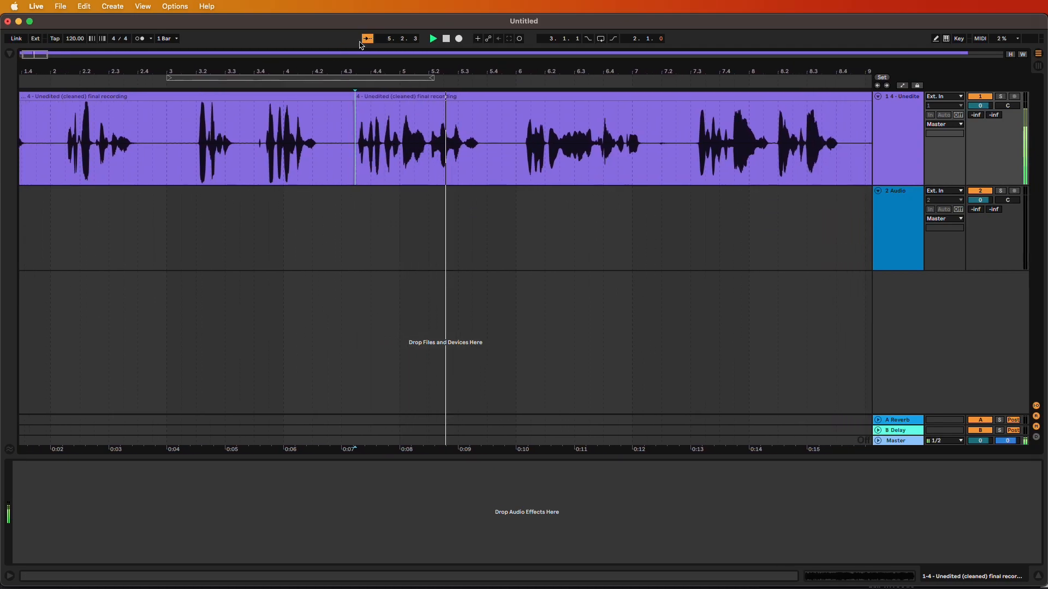
pyautogui.click(447, 39)
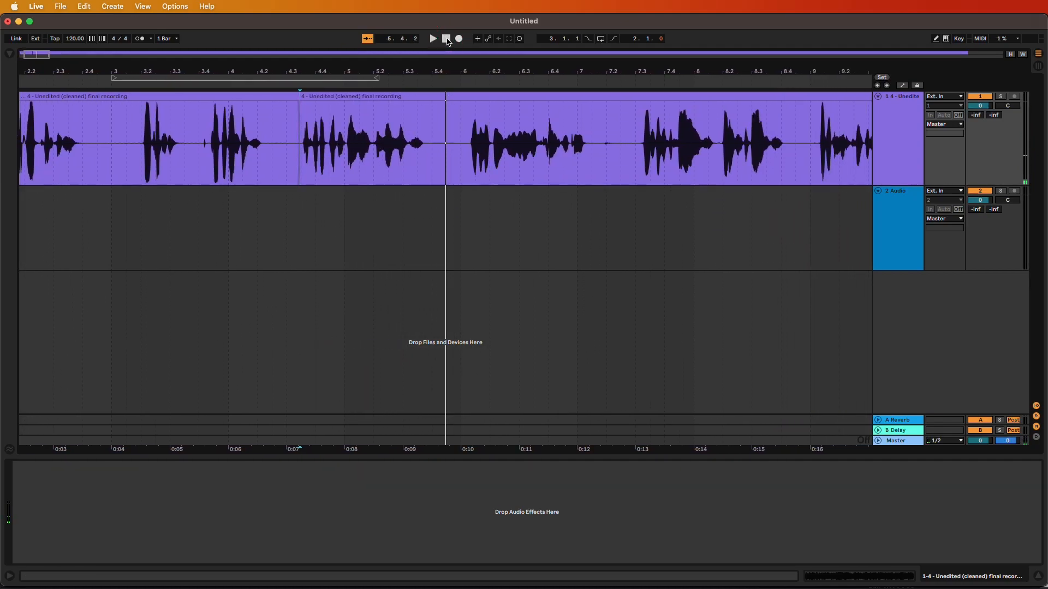
# - Play the recording from the beginning and stop in the pause just before the cut near 4.3
pyautogui.moveTo(40, 56); pyautogui.dragTo(33, 56)
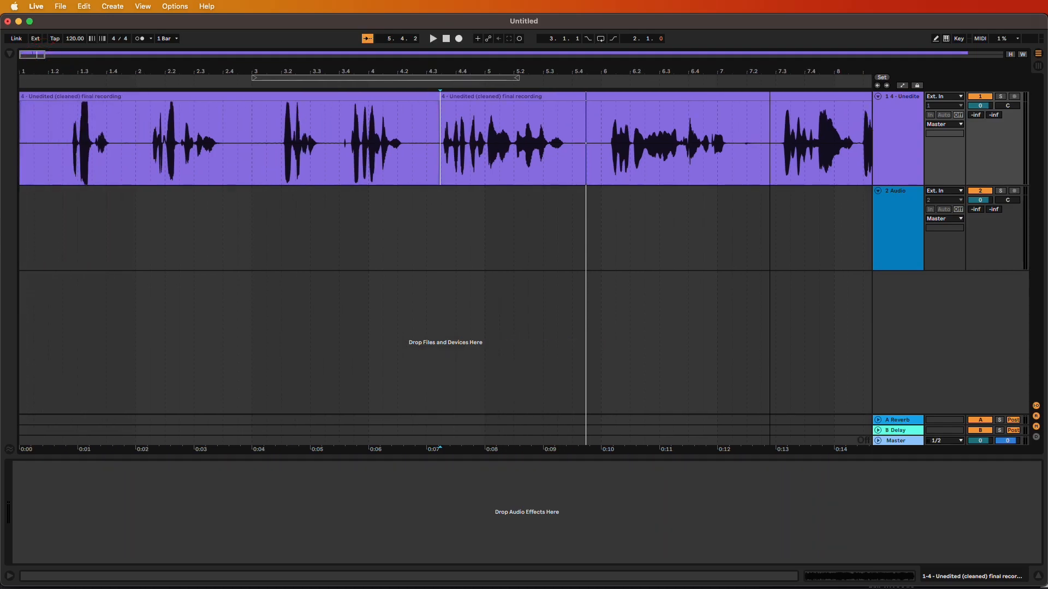
pyautogui.click(446, 39)
pyautogui.click(434, 38)
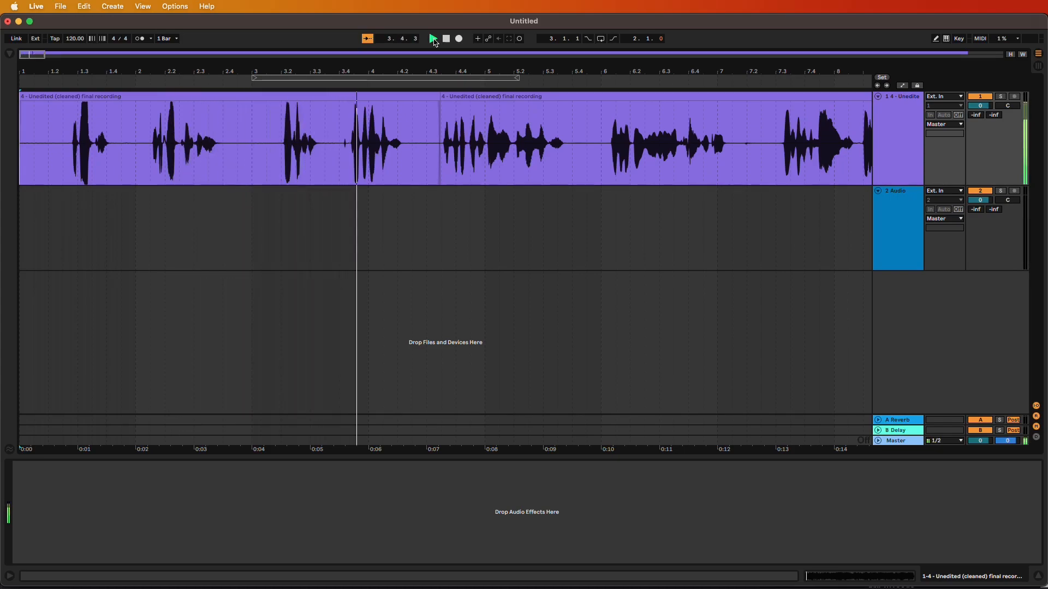
pyautogui.click(446, 39)
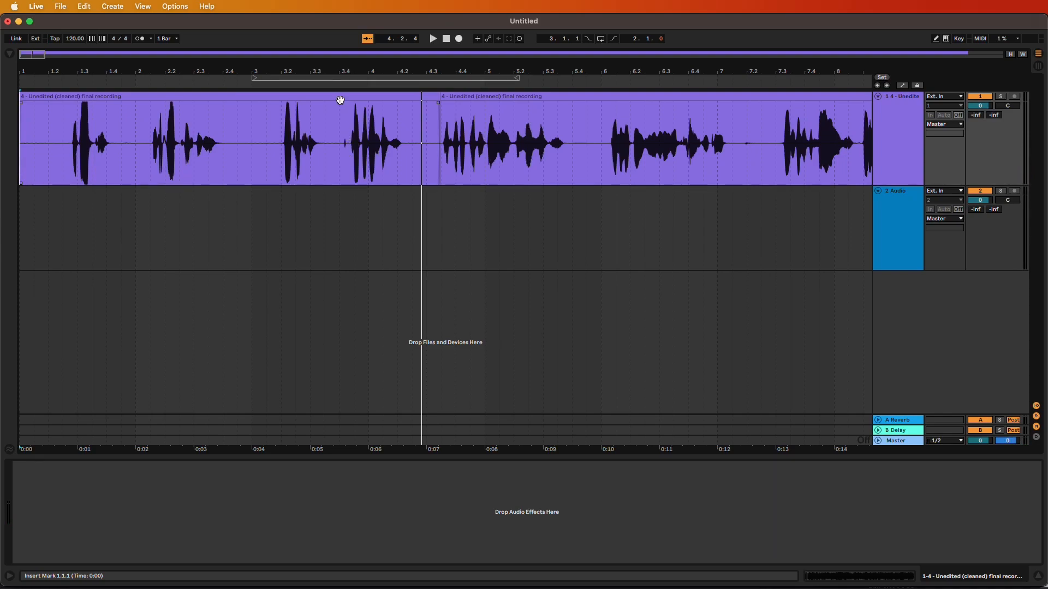
# - Select the small mouth click in the pause at about 3.4.1 and remove it with Delete Time
pyautogui.click(342, 70)
pyautogui.moveTo(342, 69); pyautogui.dragTo(366, 153)
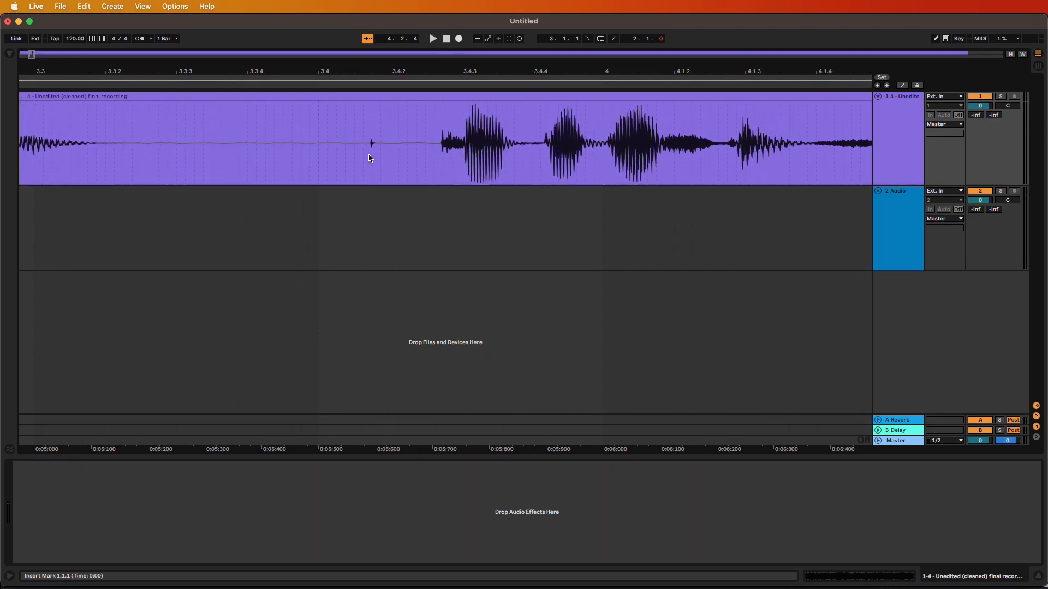
pyautogui.moveTo(369, 158); pyautogui.dragTo(376, 159)
pyautogui.click(84, 6)
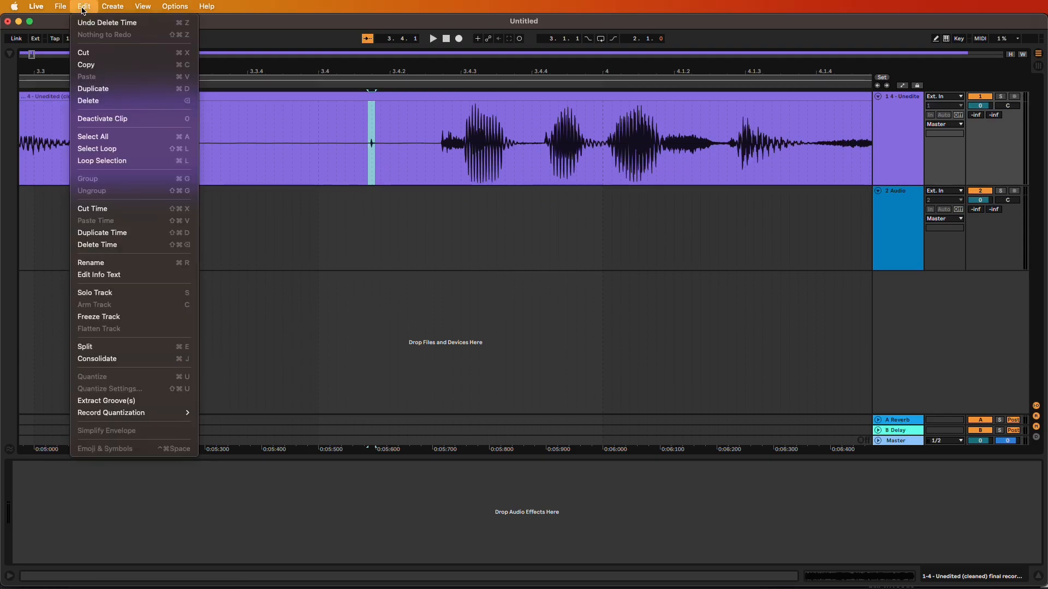
pyautogui.click(162, 251)
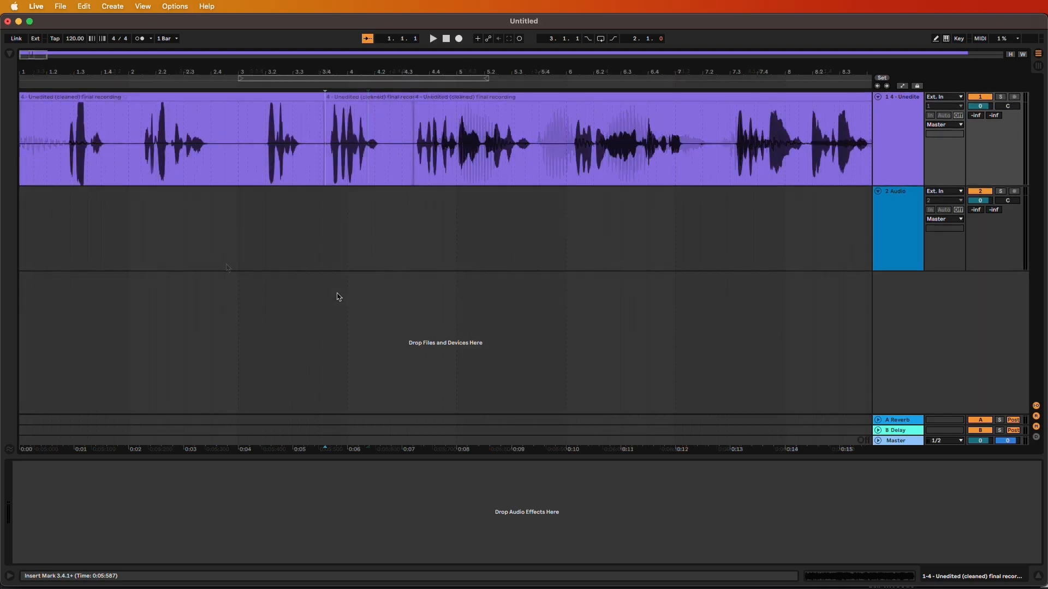
# - Shorten the crossfade at the new cut near 3.4.1 by moving its start closer to the clip boundary
pyautogui.moveTo(326, 69); pyautogui.dragTo(326, 240)
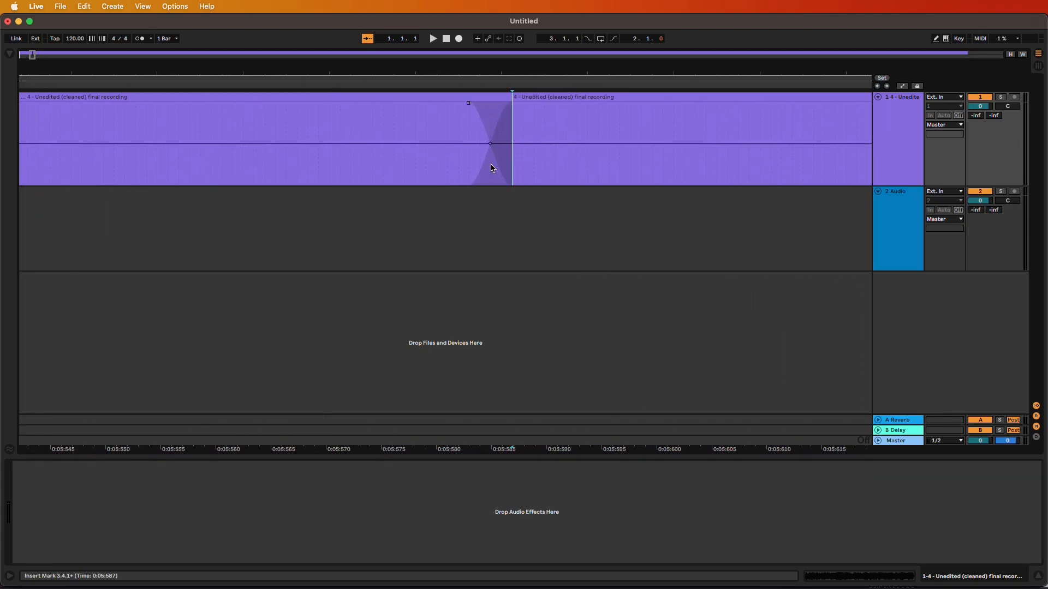
pyautogui.moveTo(468, 104)
pyautogui.mouseDown()
pyautogui.moveTo(402, 105)
pyautogui.moveTo(479, 108)
pyautogui.mouseUp()
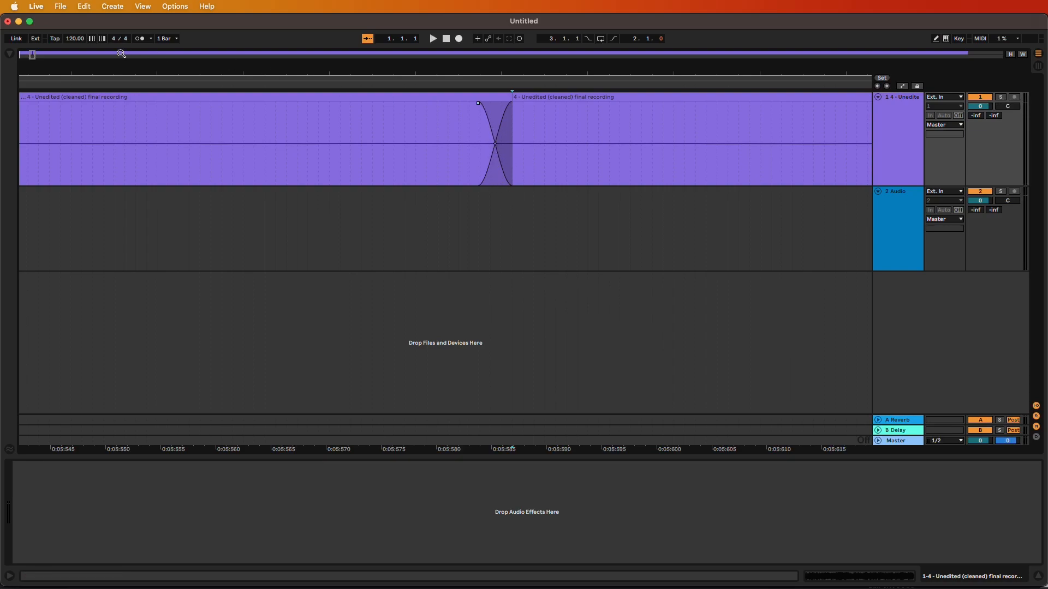
# - Play the recording from the beginning past the crossfaded cut and stop around bar 4
pyautogui.moveTo(31, 53); pyautogui.dragTo(54, 55)
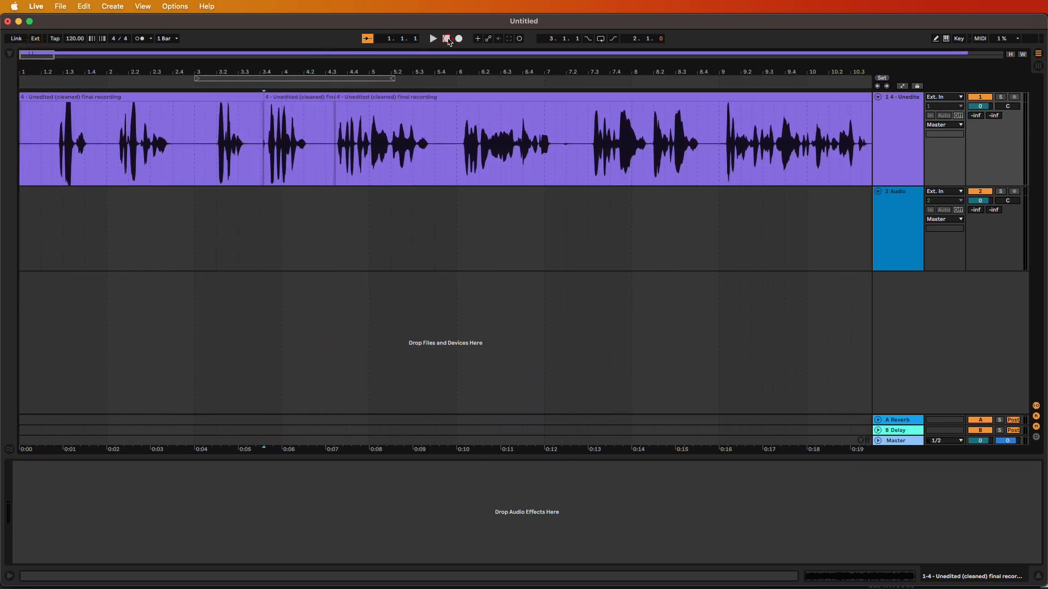
pyautogui.click(434, 40)
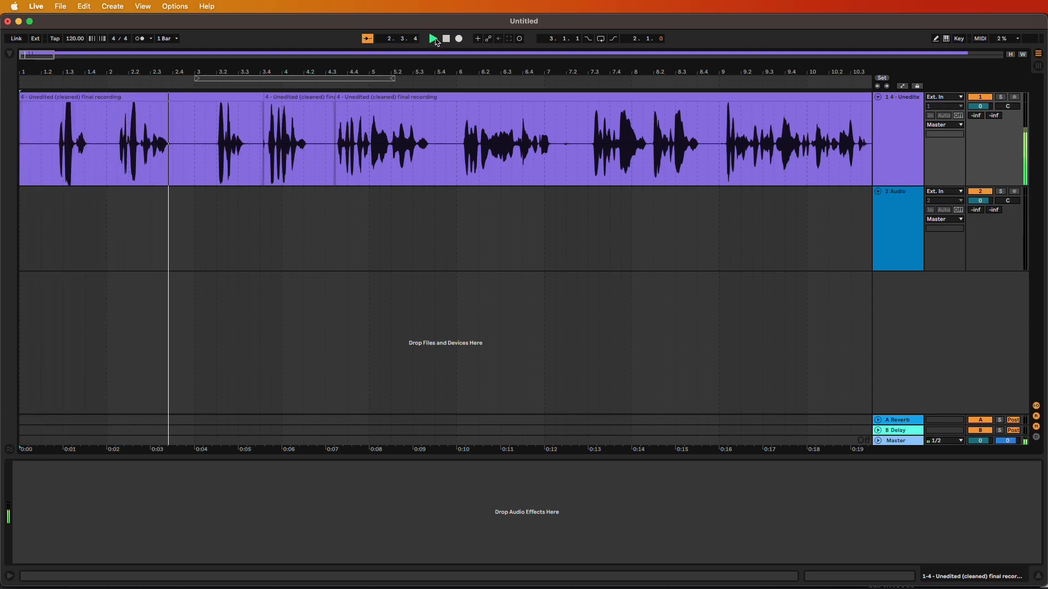
pyautogui.press('space')
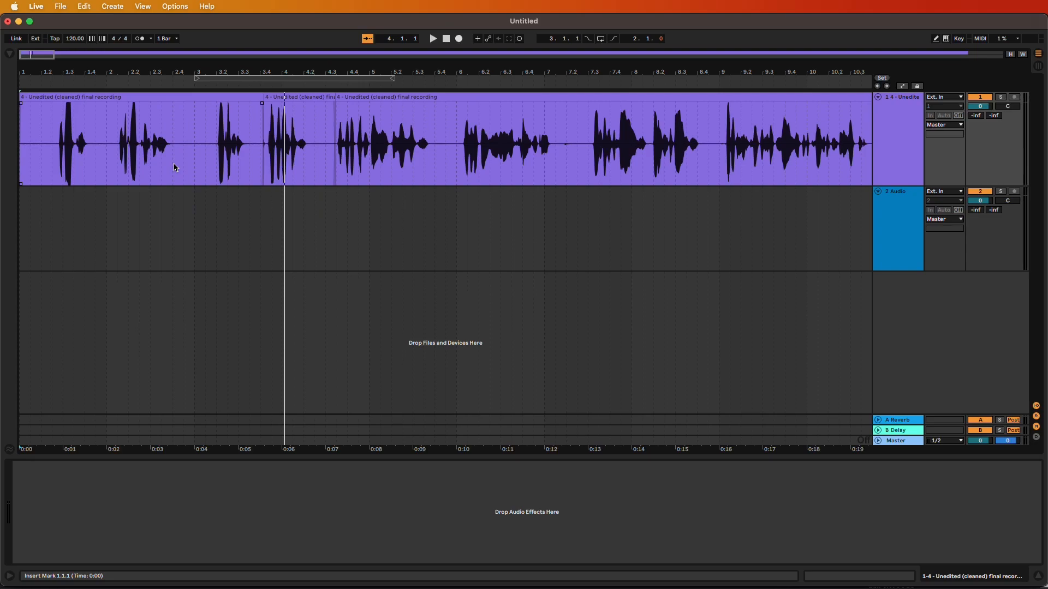
# - Select the silent pause from about 2.4.1 to 3.1.4 and lengthen it by applying Duplicate Time twice
pyautogui.moveTo(174, 168); pyautogui.dragTo(216, 168)
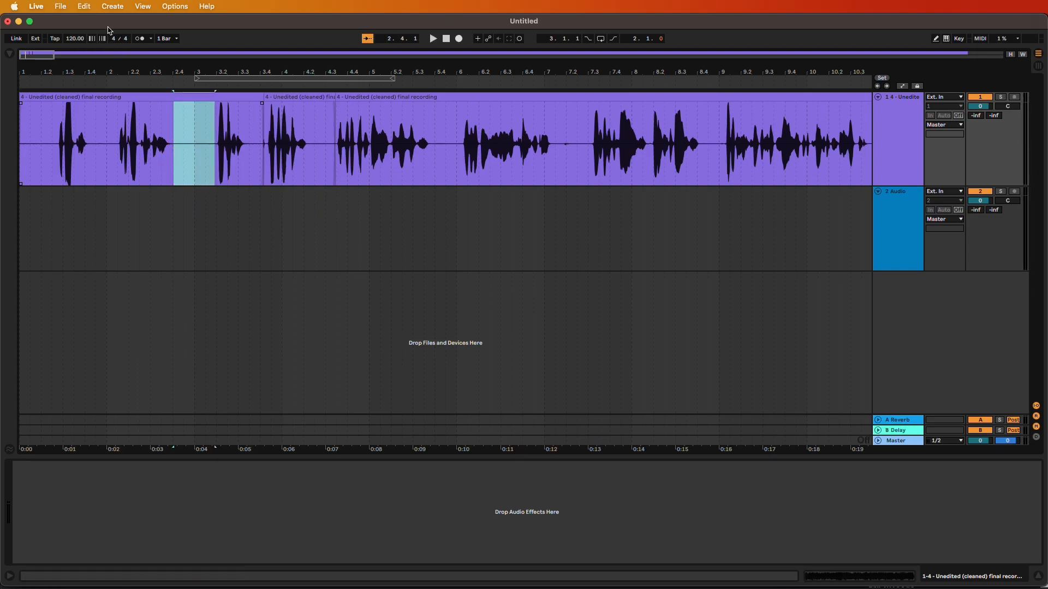
pyautogui.click(84, 6)
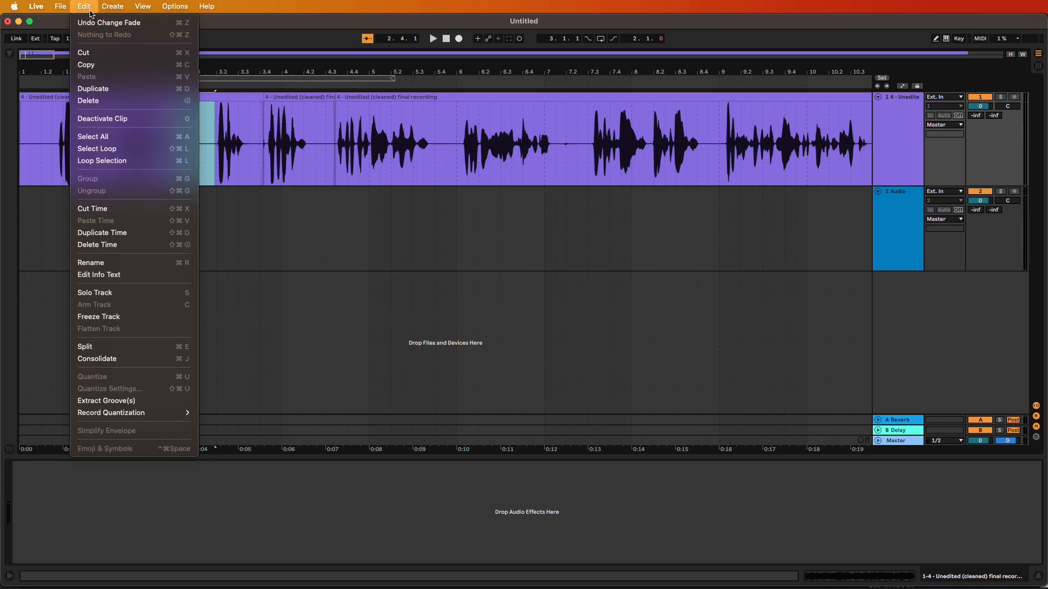
pyautogui.click(143, 234)
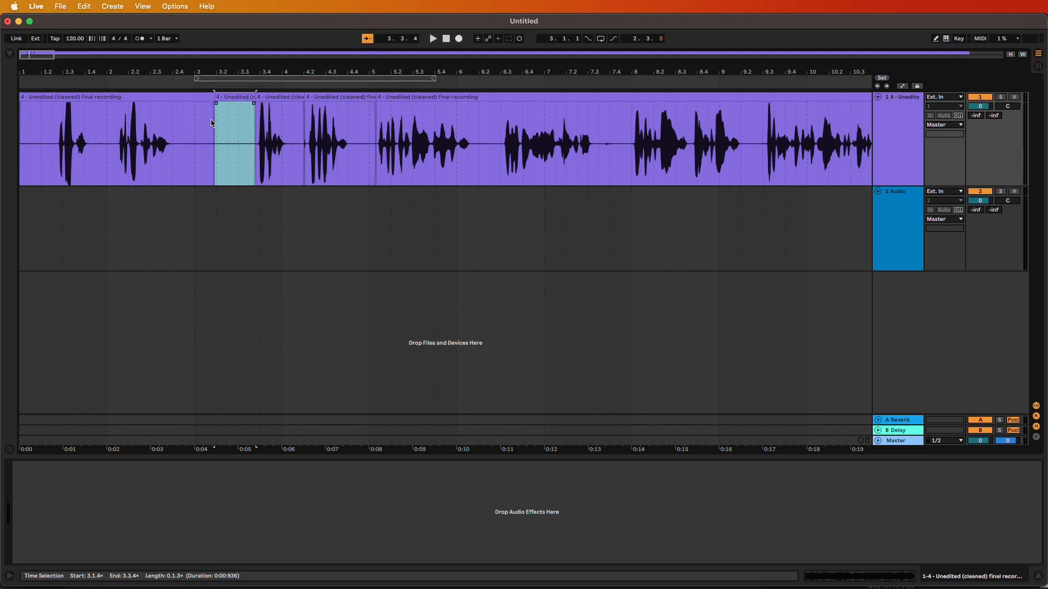
pyautogui.click(61, 7)
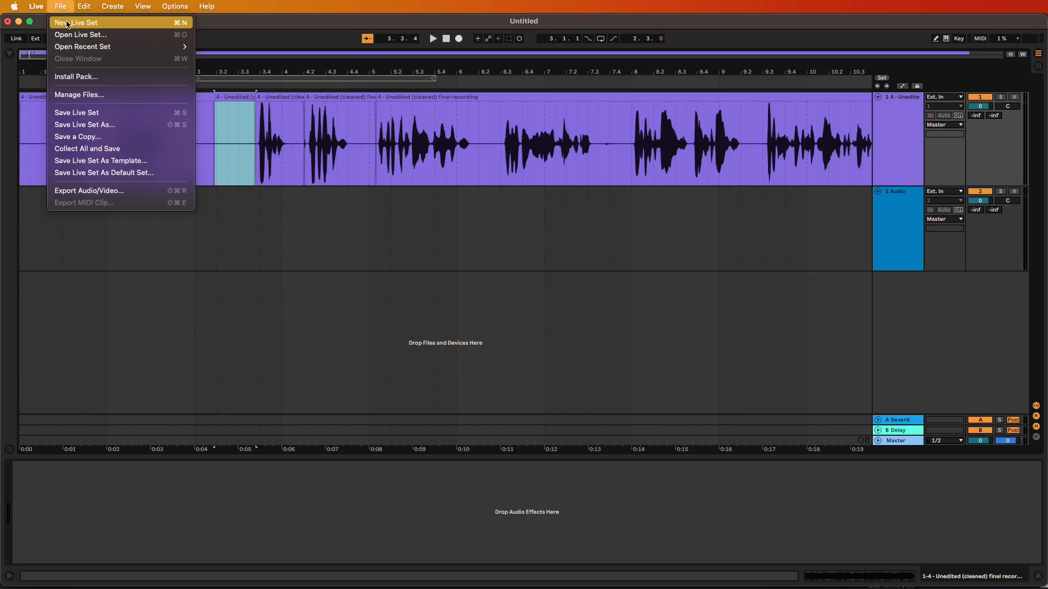
pyautogui.moveTo(83, 6)
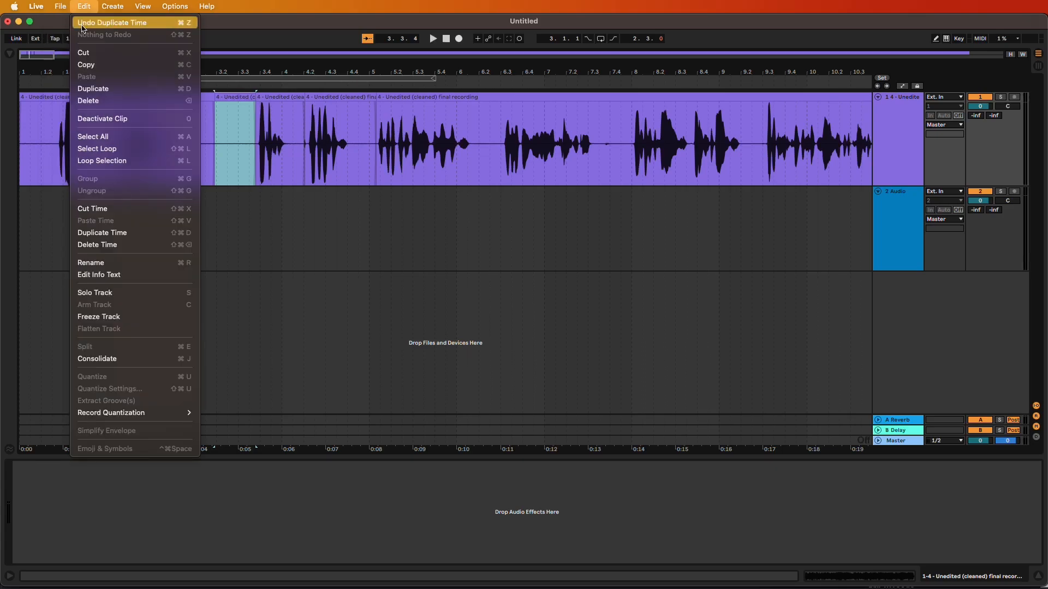
pyautogui.click(184, 233)
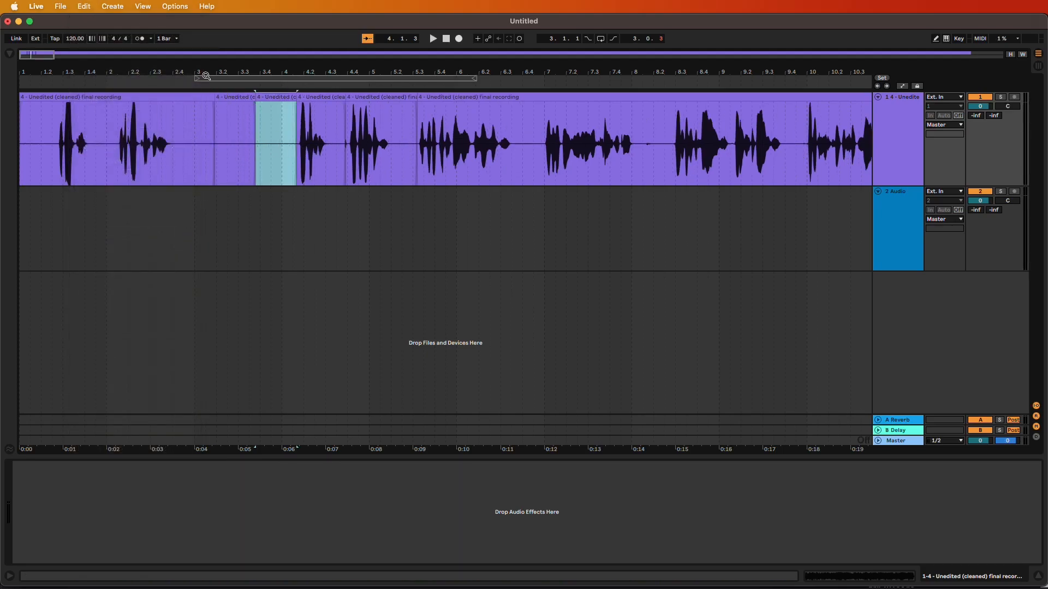
# - Play from the beginning across the lengthened pause and stop after the phrase following it, around 4.4
pyautogui.moveTo(215, 69); pyautogui.dragTo(179, 67)
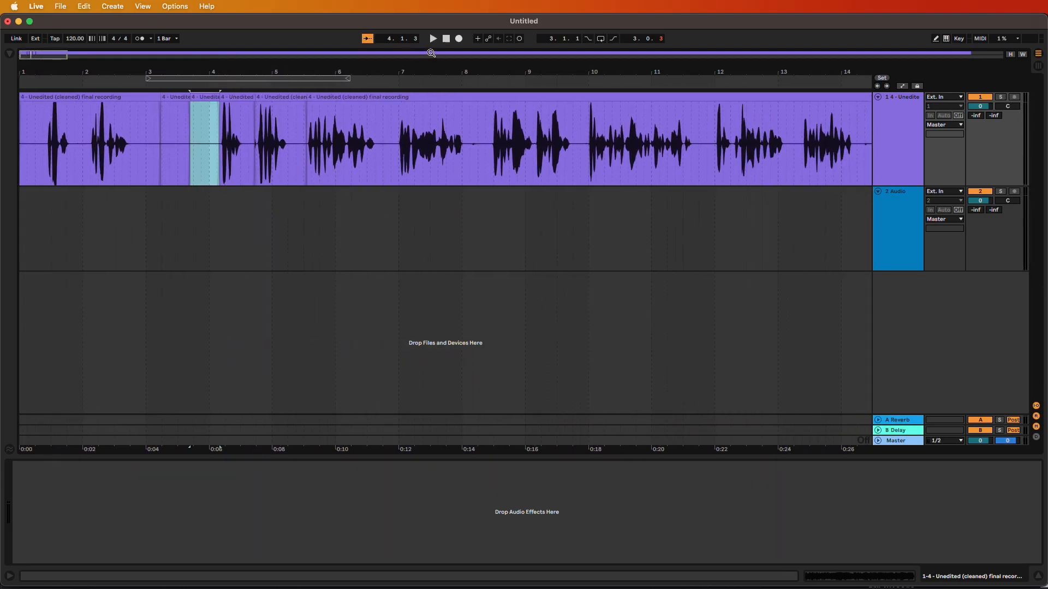
pyautogui.click(446, 39)
pyautogui.click(433, 39)
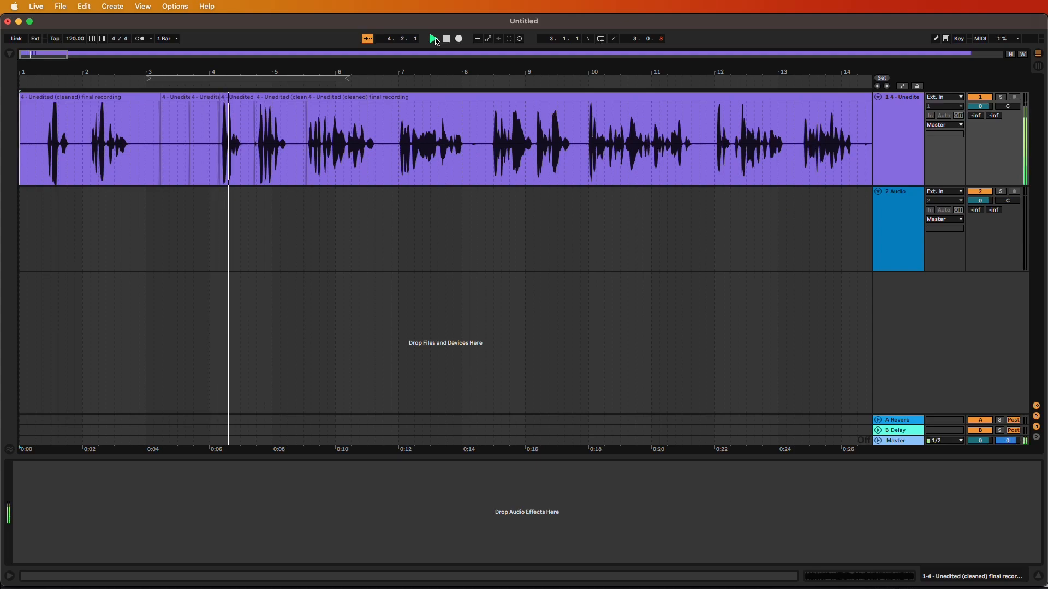
pyautogui.click(446, 39)
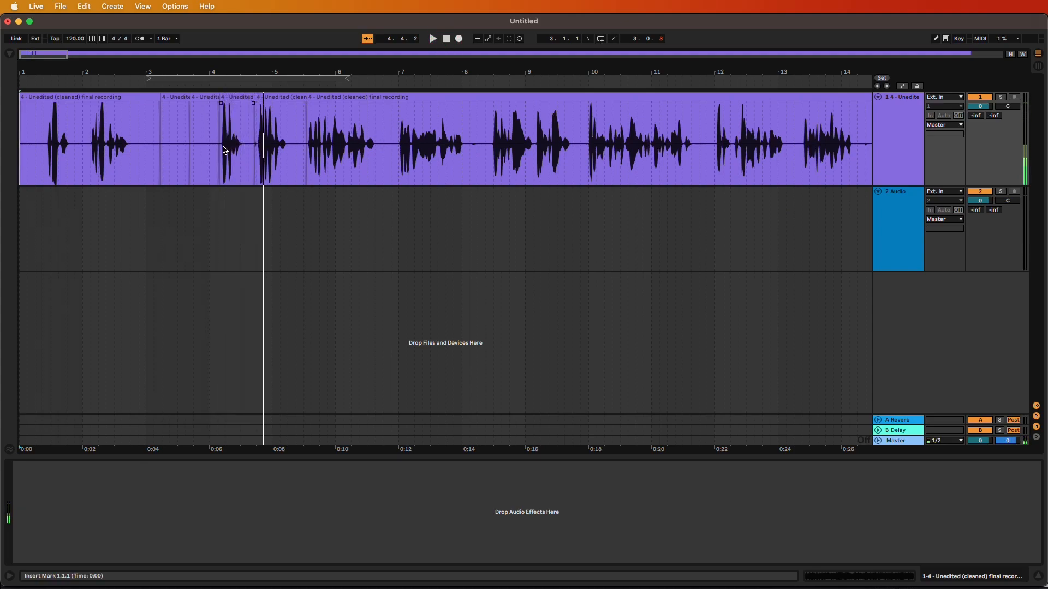
# - Select about 3.3.1 to 3.4.2 within the lengthened pause and remove it with Delete Time
pyautogui.moveTo(202, 136); pyautogui.dragTo(180, 137)
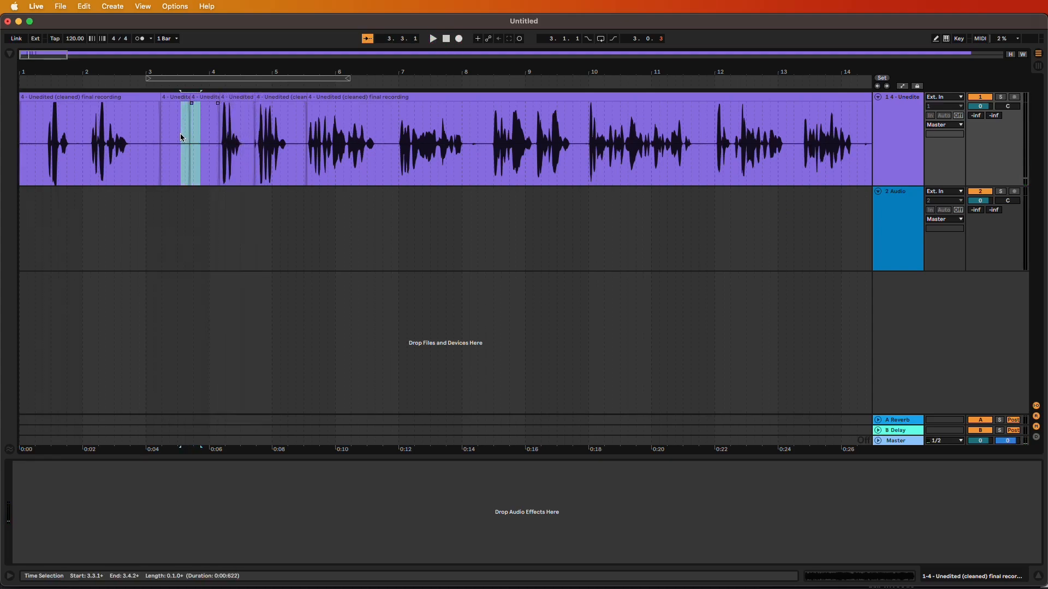
pyautogui.click(63, 7)
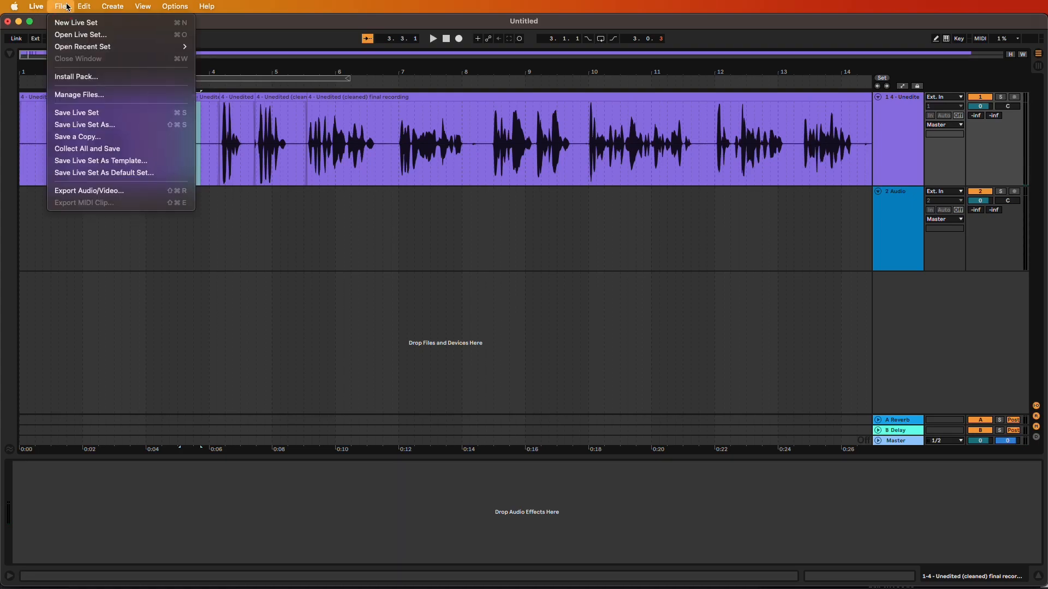
pyautogui.moveTo(79, 7)
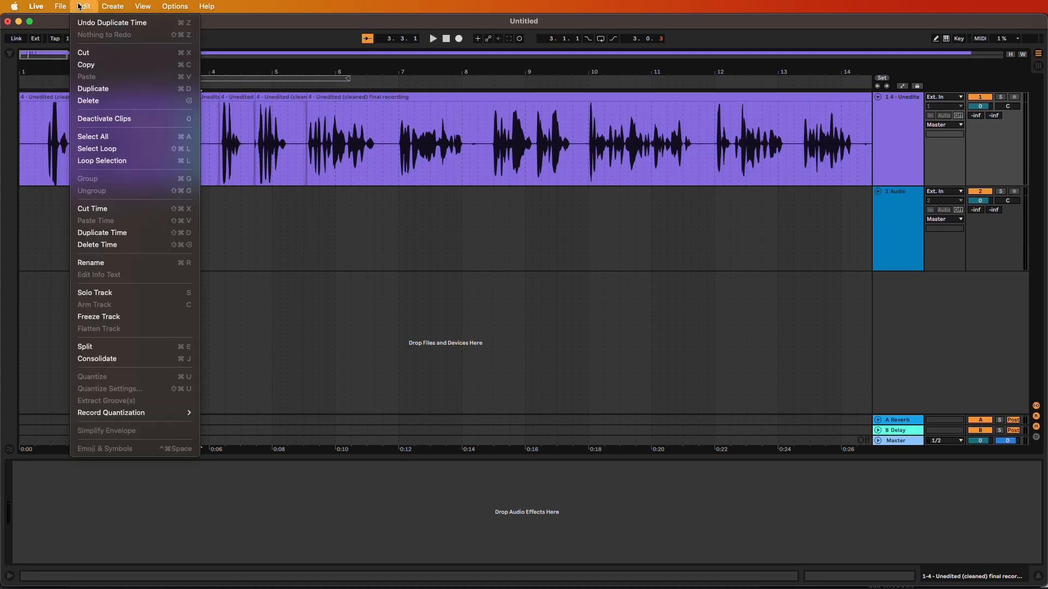
pyautogui.click(123, 242)
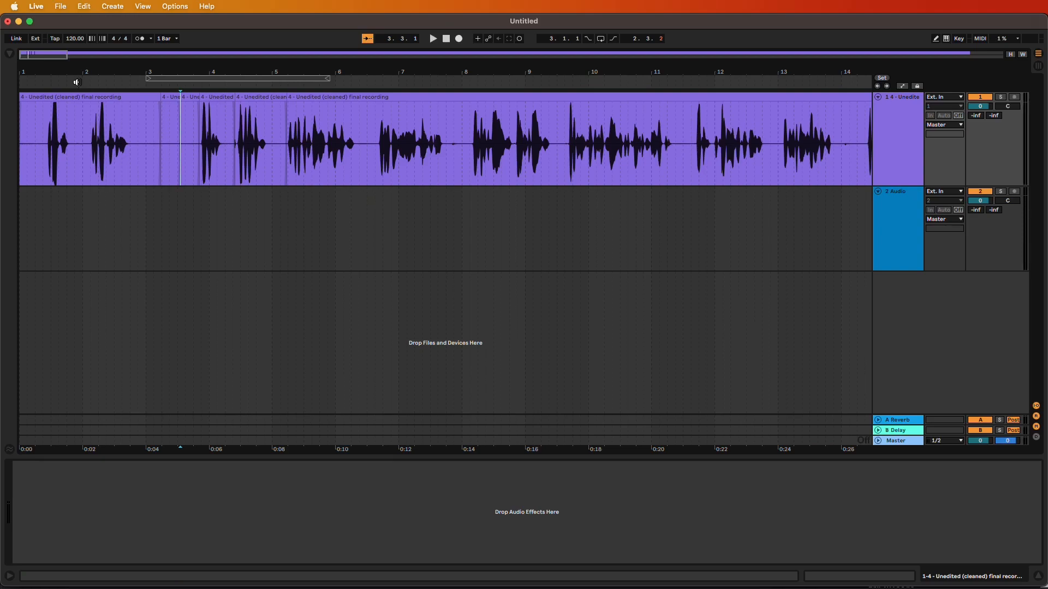
# - Play from just before bar 2 across the shortened pause, then resume from about 6.2.4 into bar 8
pyautogui.click(76, 82)
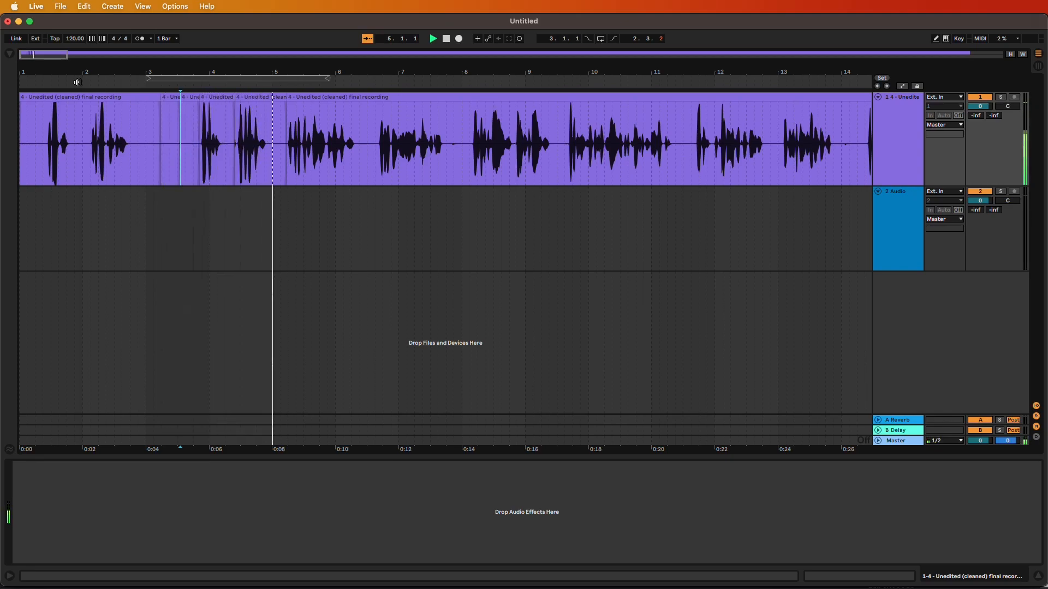
pyautogui.click(448, 43)
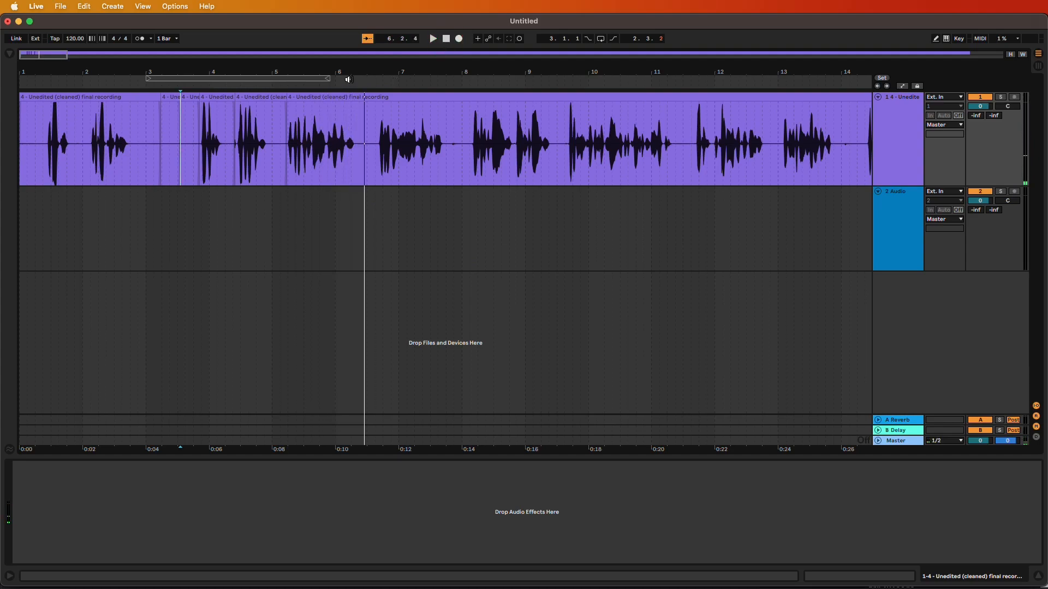
pyautogui.click(363, 80)
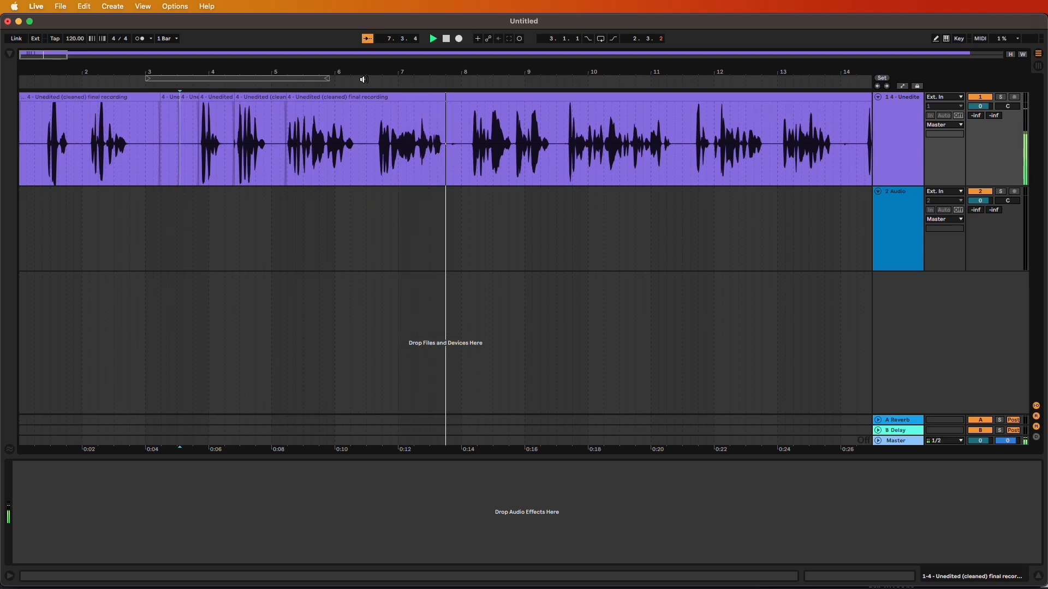
pyautogui.click(446, 39)
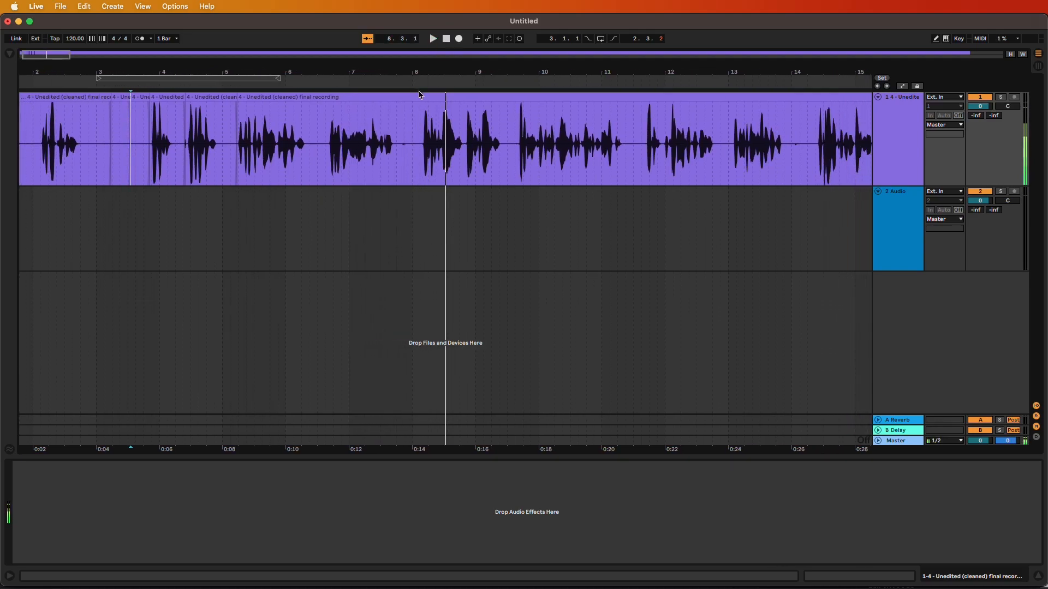
# - Select the small noise in the pause from about 7.4.2 to 7.4.3 and remove it with Delete Time
pyautogui.moveTo(403, 69)
pyautogui.mouseDown()
pyautogui.moveTo(401, 154)
pyautogui.moveTo(415, 161)
pyautogui.mouseUp()
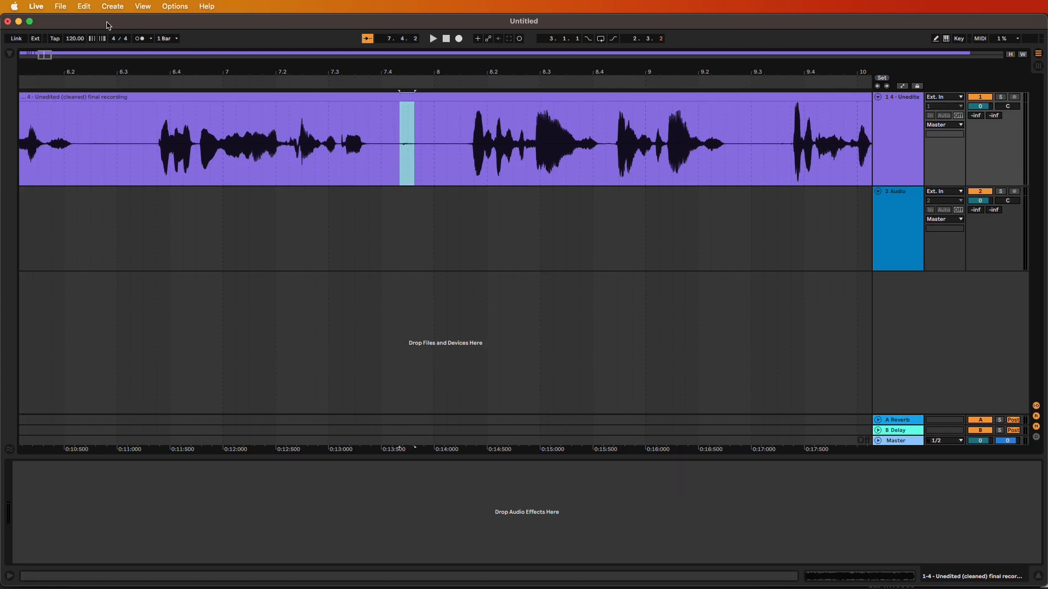
pyautogui.click(79, 8)
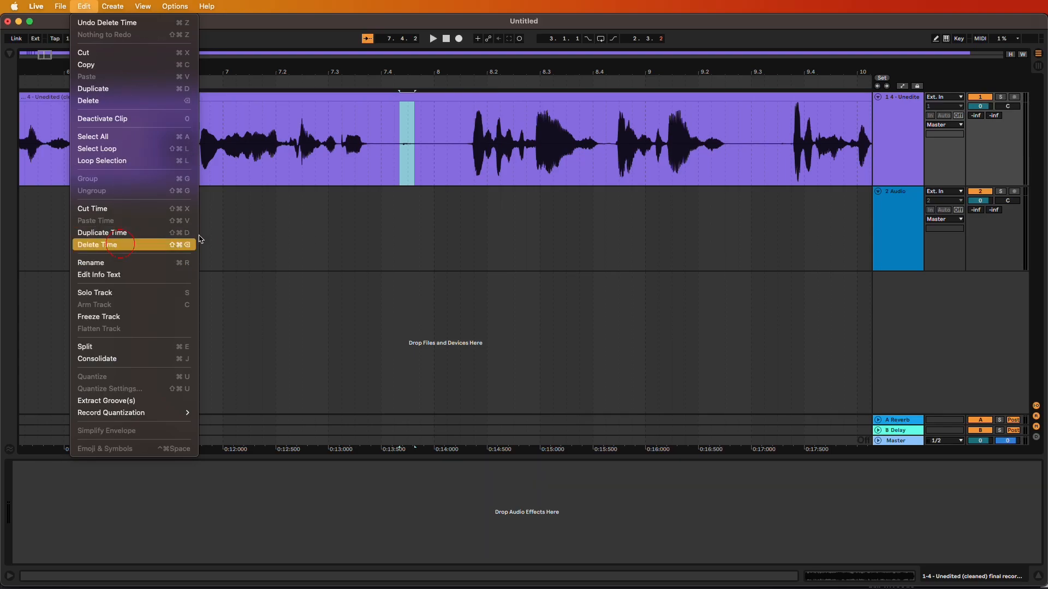
pyautogui.click(121, 244)
# - Play on past bar 14, then select the mouth click from about 13.4.4 to 14.1.1 and remove it with Delete Time
pyautogui.press('space')
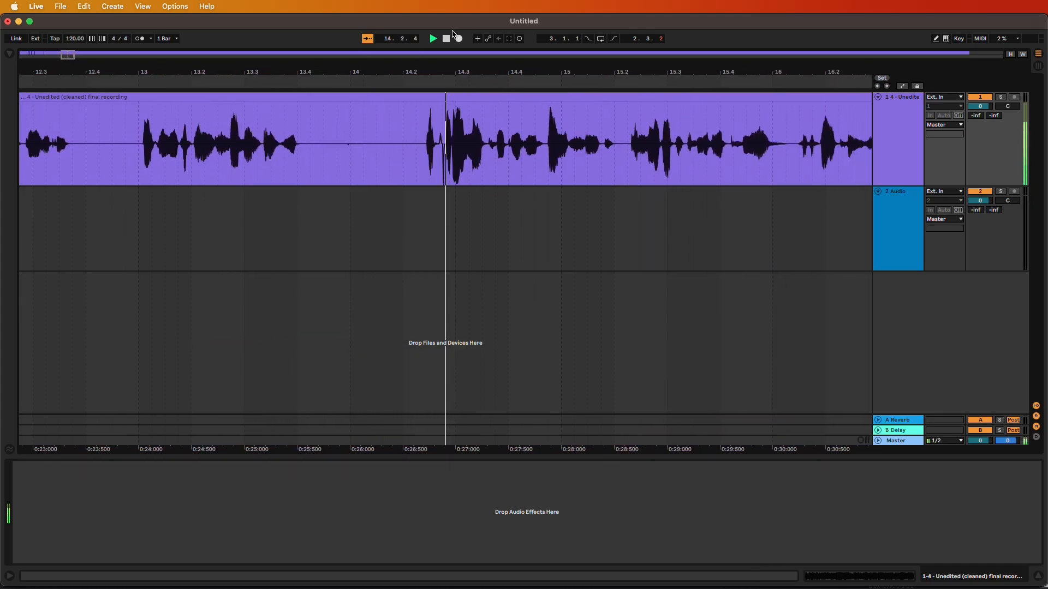
pyautogui.moveTo(295, 158); pyautogui.dragTo(302, 160)
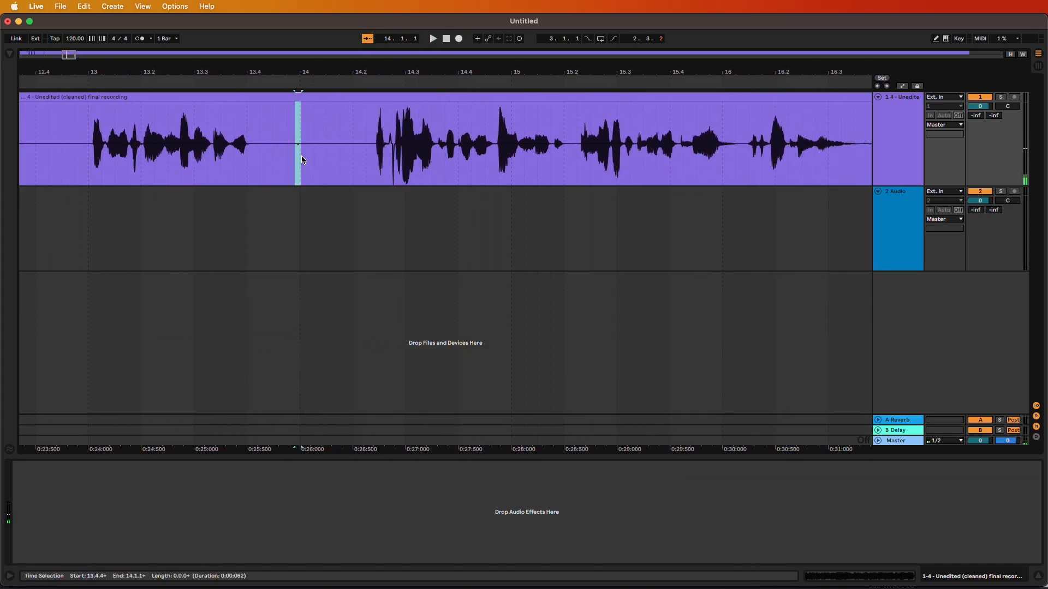
pyautogui.click(85, 7)
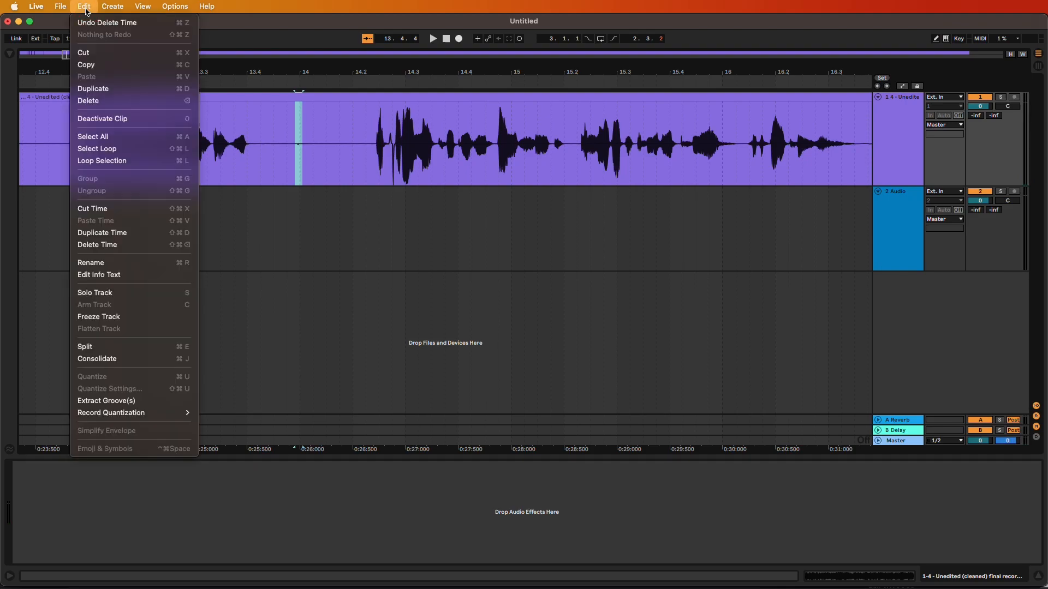
pyautogui.click(112, 243)
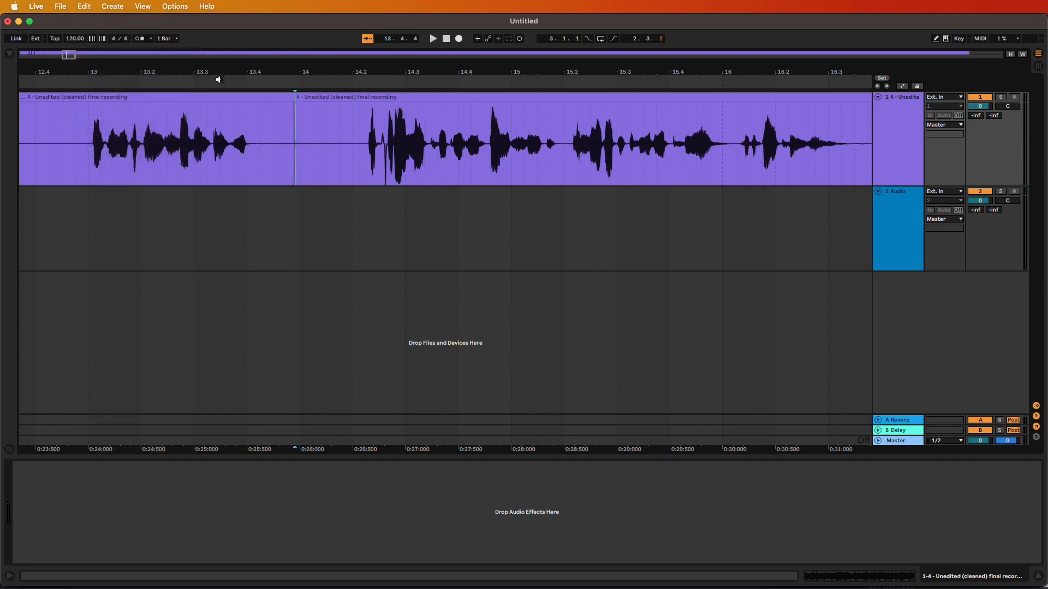
# - Play from about 13.3 into bar 15, then select the sharp click at about 14.2.3 and remove it with Delete Time
pyautogui.click(216, 81)
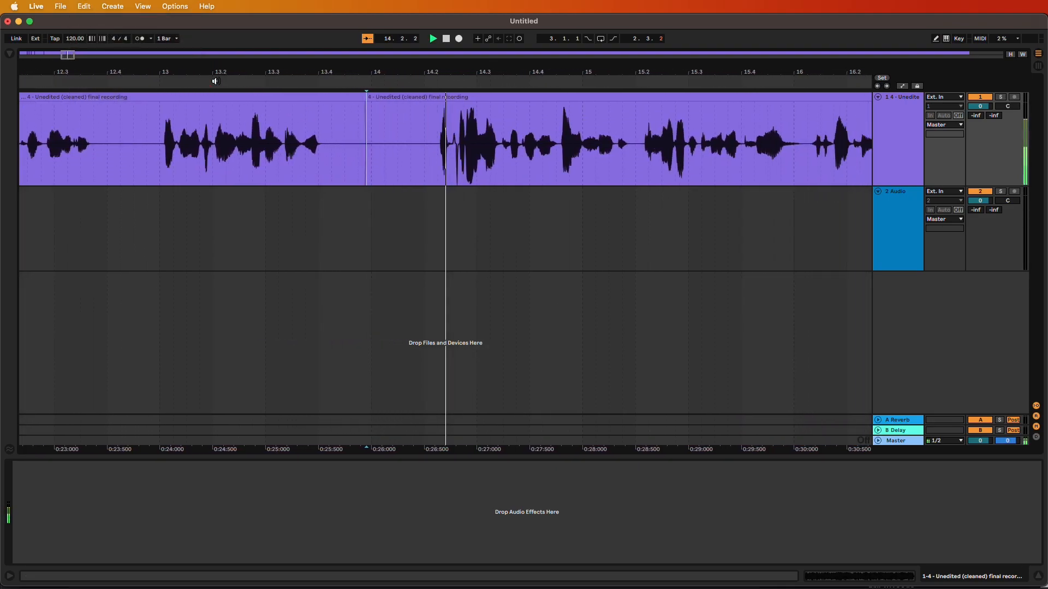
pyautogui.press('space')
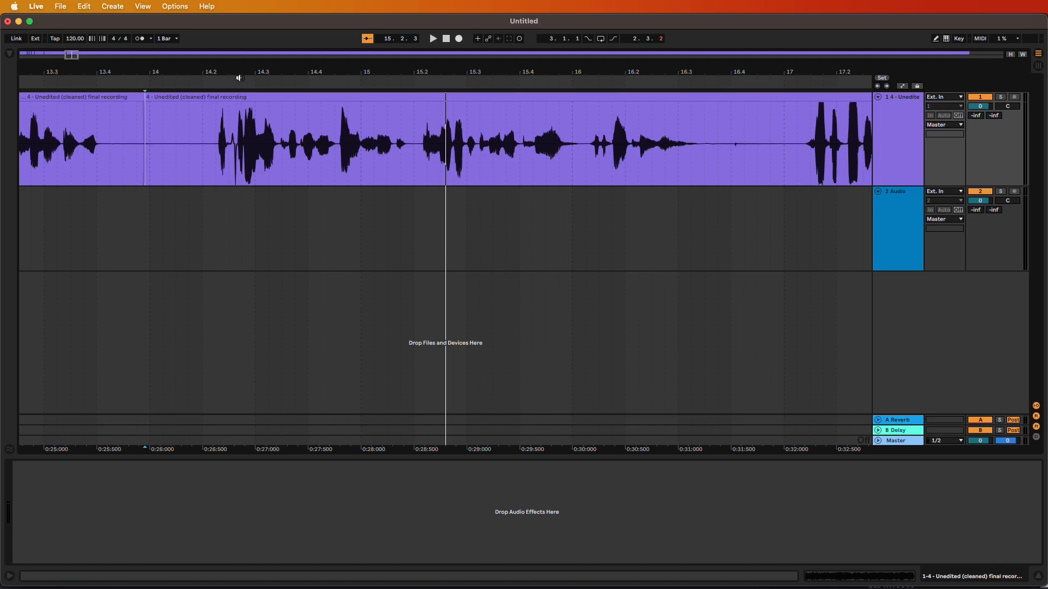
pyautogui.moveTo(240, 70); pyautogui.dragTo(212, 166)
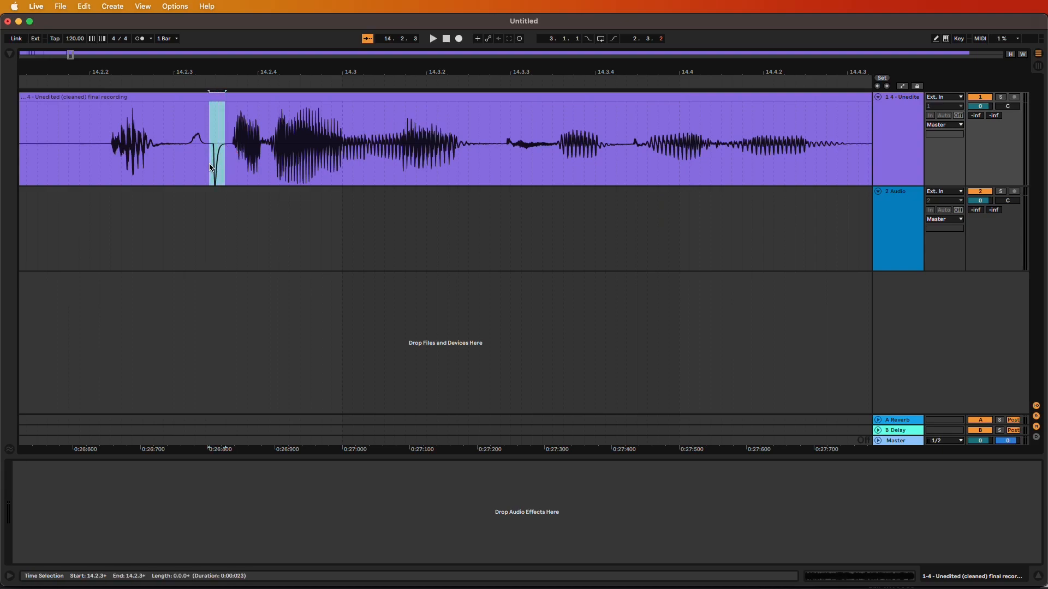
pyautogui.click(83, 6)
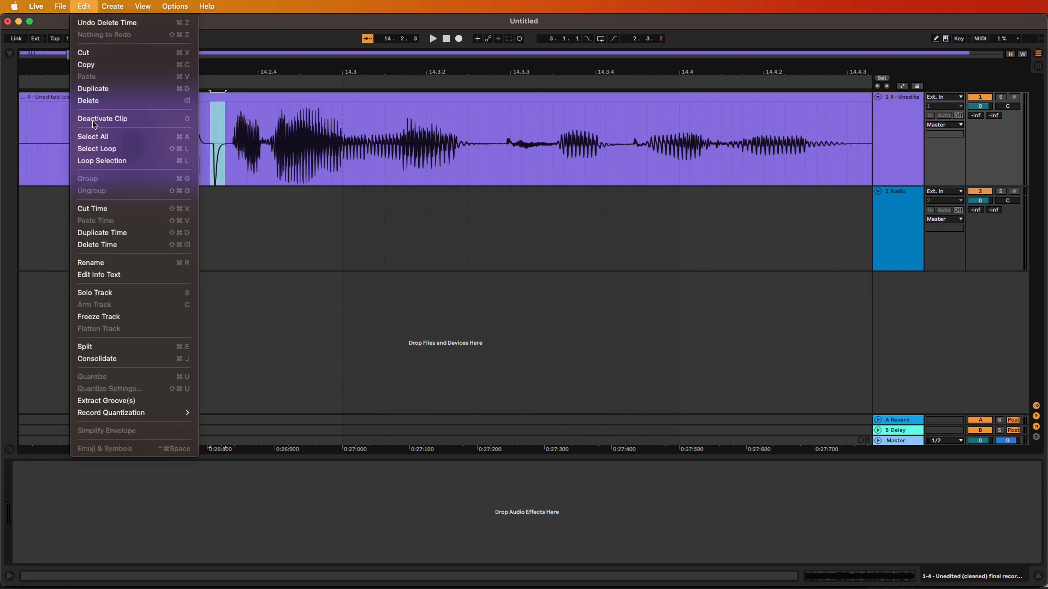
pyautogui.click(123, 245)
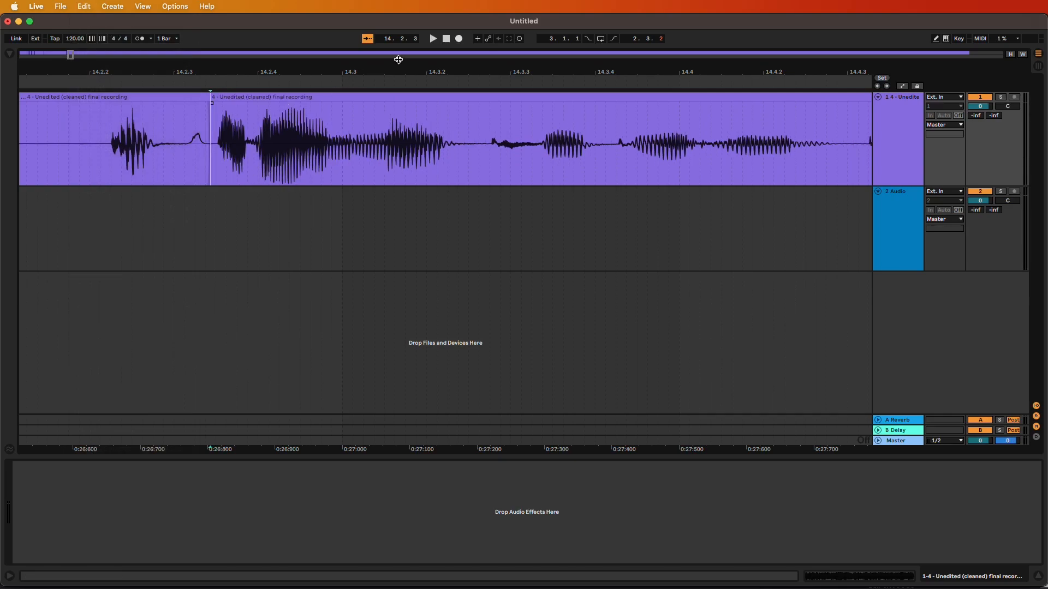
# - Play from just before 14.2 across the new cut at 14.2.3 into bar 15
pyautogui.moveTo(210, 67); pyautogui.dragTo(210, 31)
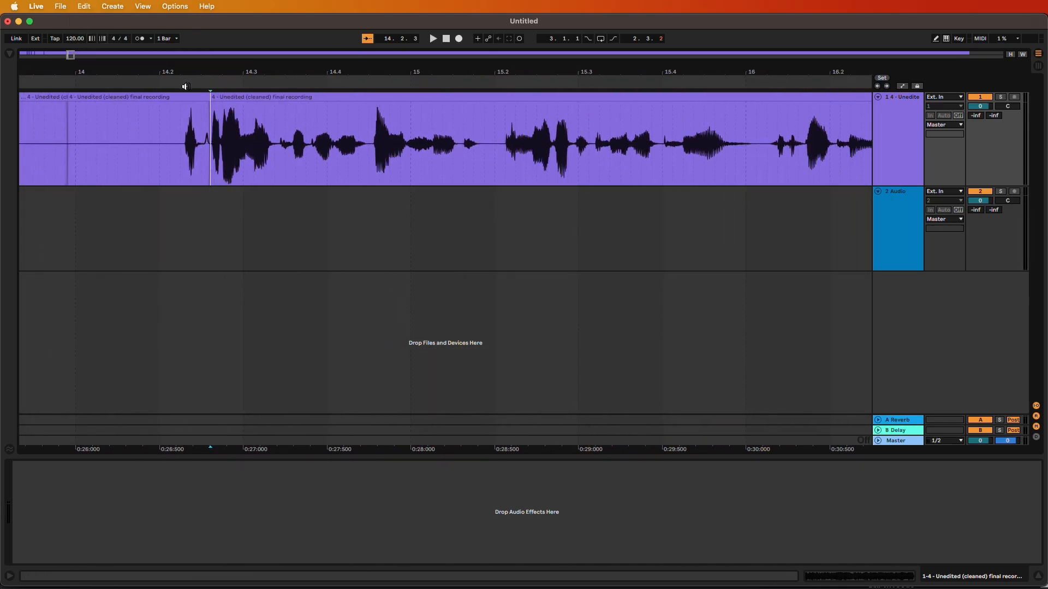
pyautogui.click(154, 82)
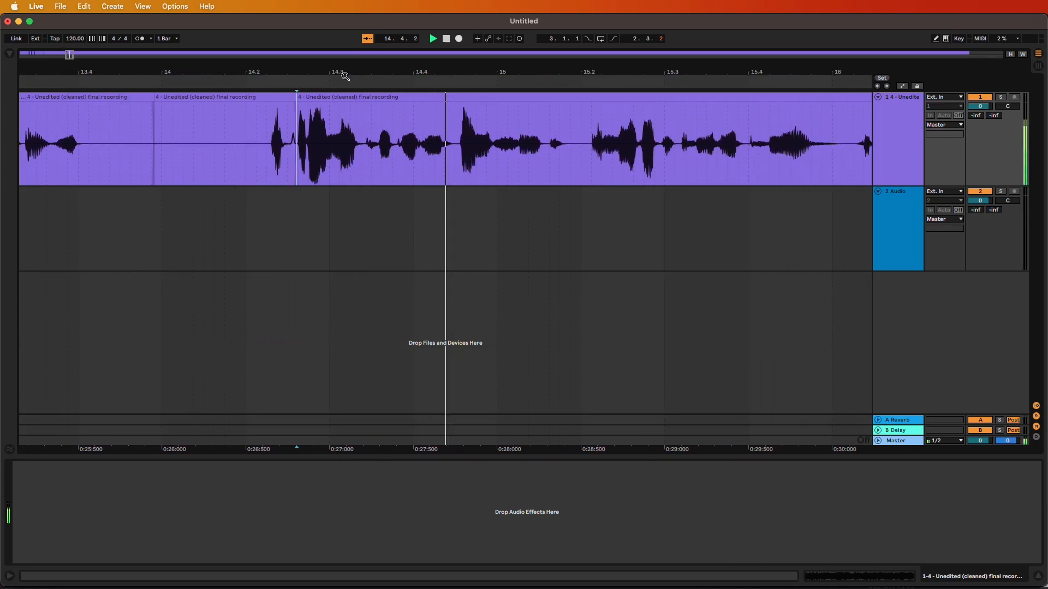
pyautogui.click(445, 40)
# - Try removing the small leftover bump and the cut at about 14.2.3 with Delete Time
pyautogui.moveTo(140, 65); pyautogui.dragTo(155, 96)
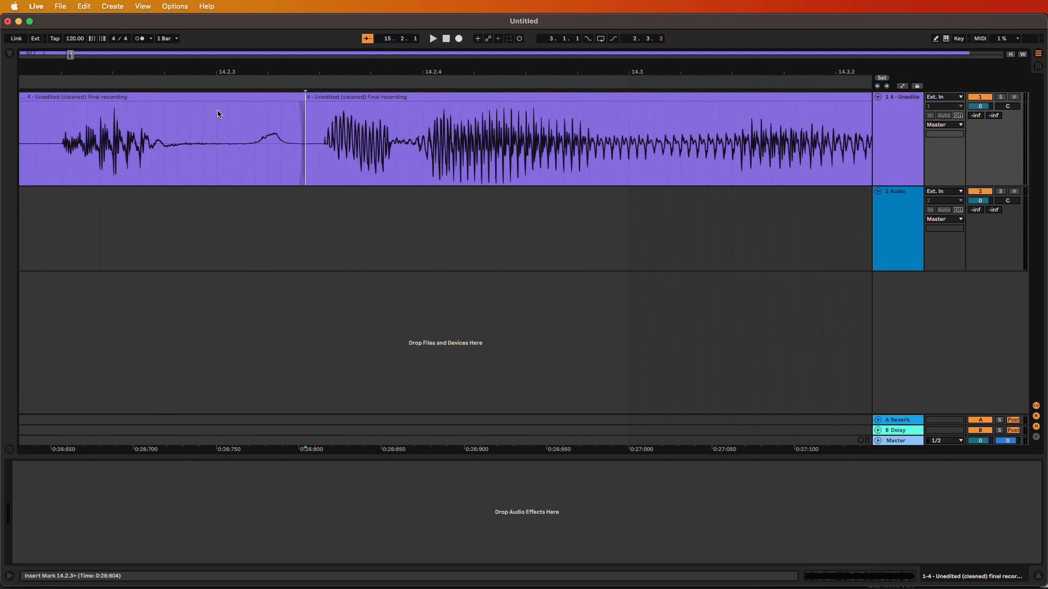
pyautogui.moveTo(245, 152); pyautogui.dragTo(312, 157)
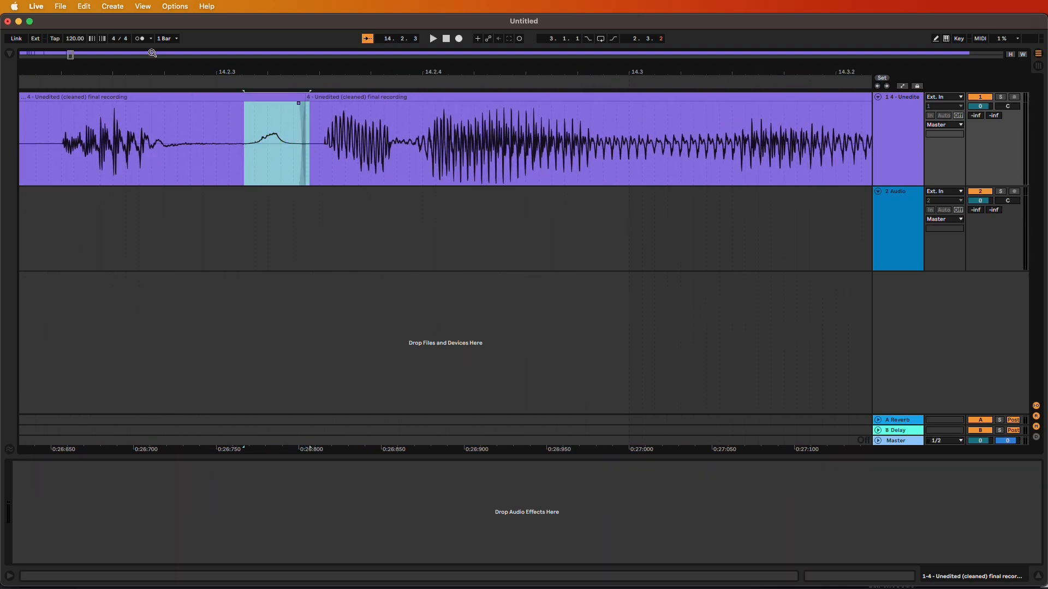
pyautogui.click(84, 7)
pyautogui.click(112, 245)
# - Play across the tightened cut into bar 15, then undo the last Delete Time
pyautogui.click(108, 82)
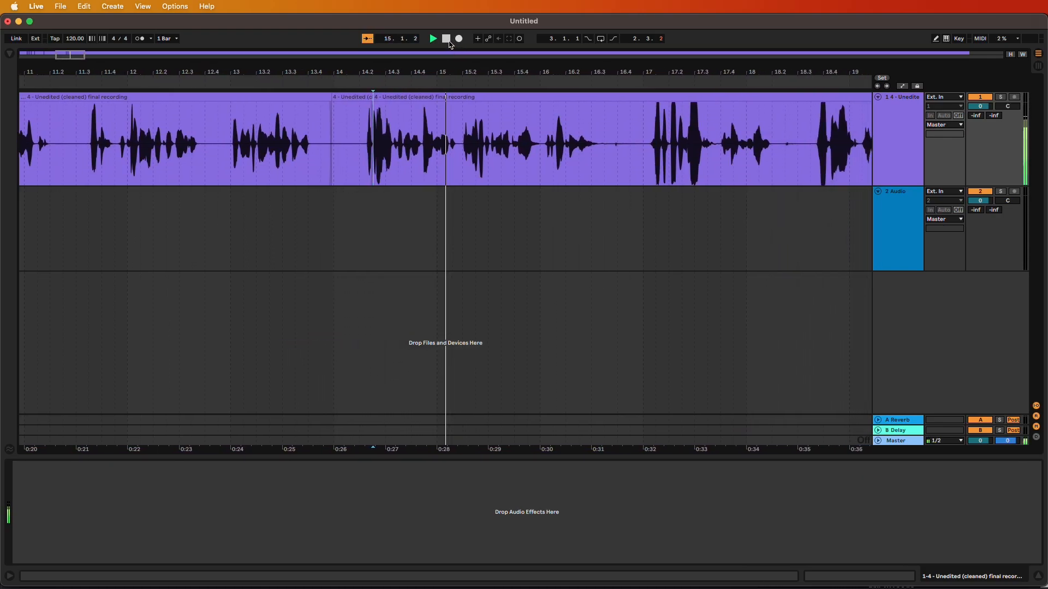
pyautogui.press('space')
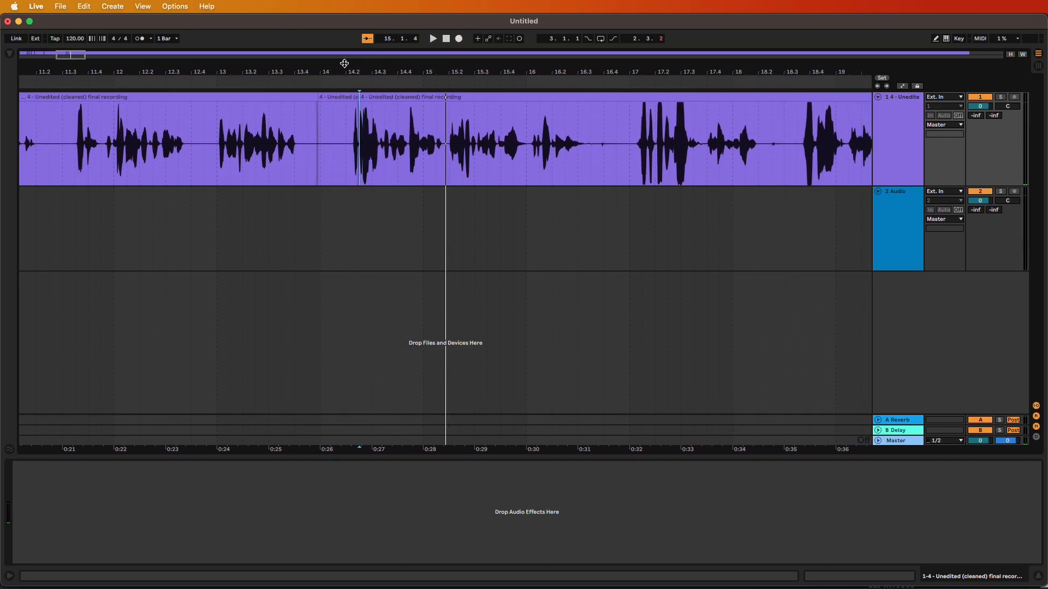
pyautogui.moveTo(357, 66); pyautogui.dragTo(355, 133)
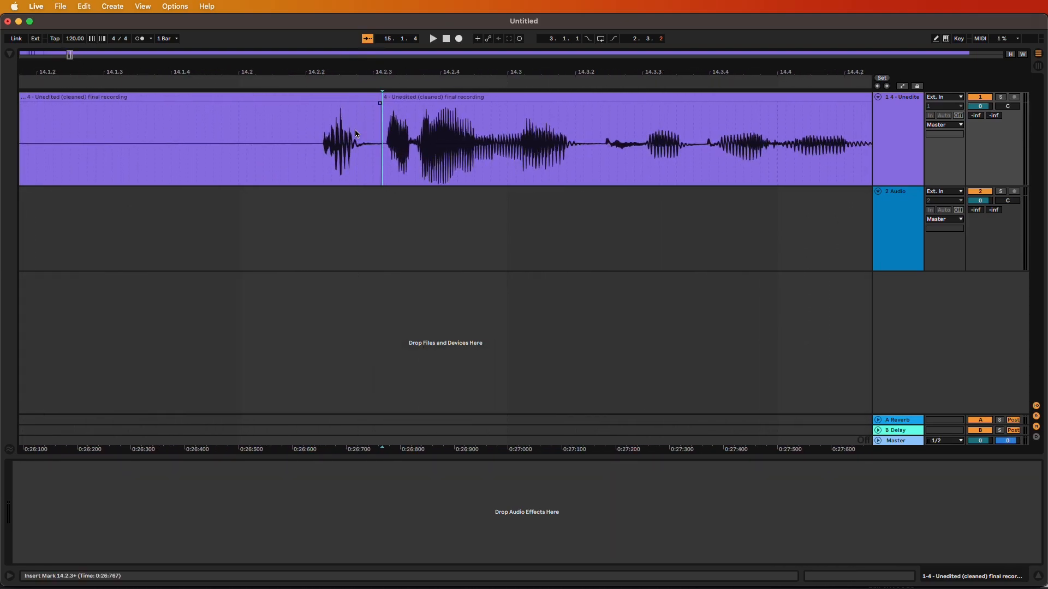
pyautogui.press('super+z')
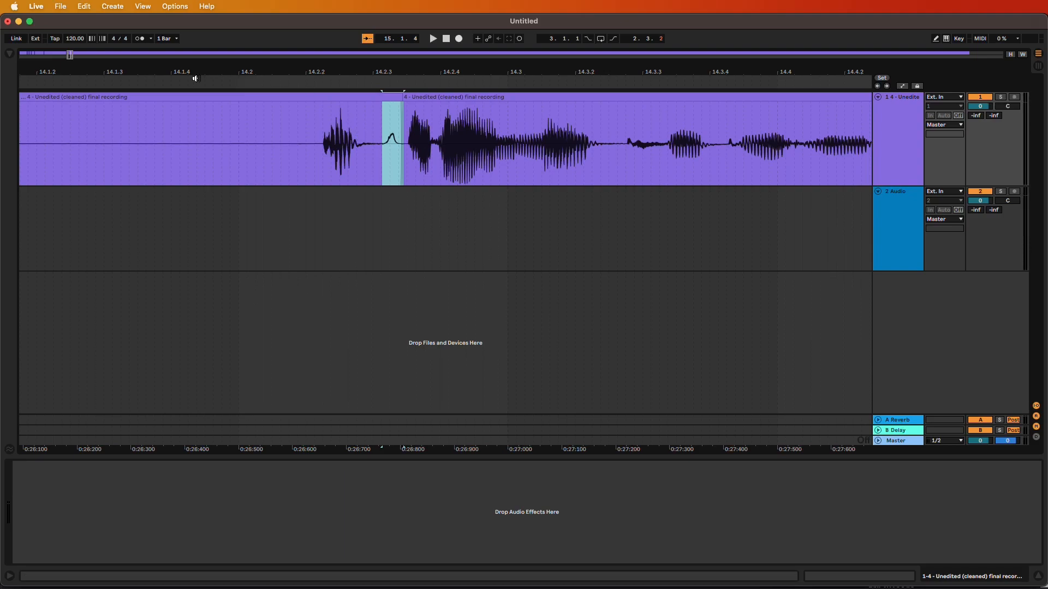
# - Play on into bar 19, then replay from about bar 16 to about 17.2.2
pyautogui.press('space')
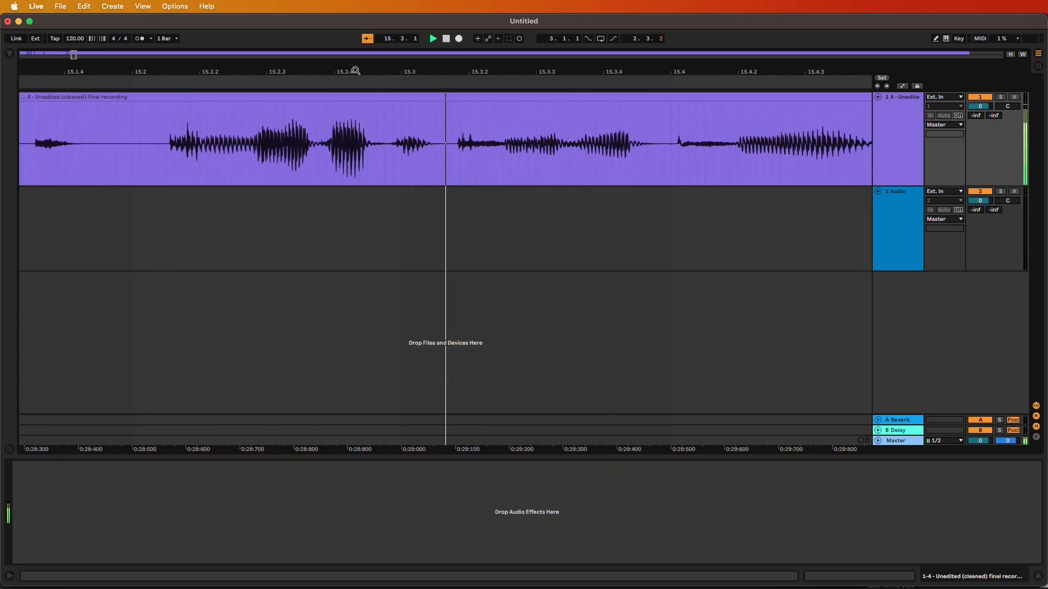
pyautogui.moveTo(75, 53); pyautogui.dragTo(100, 55)
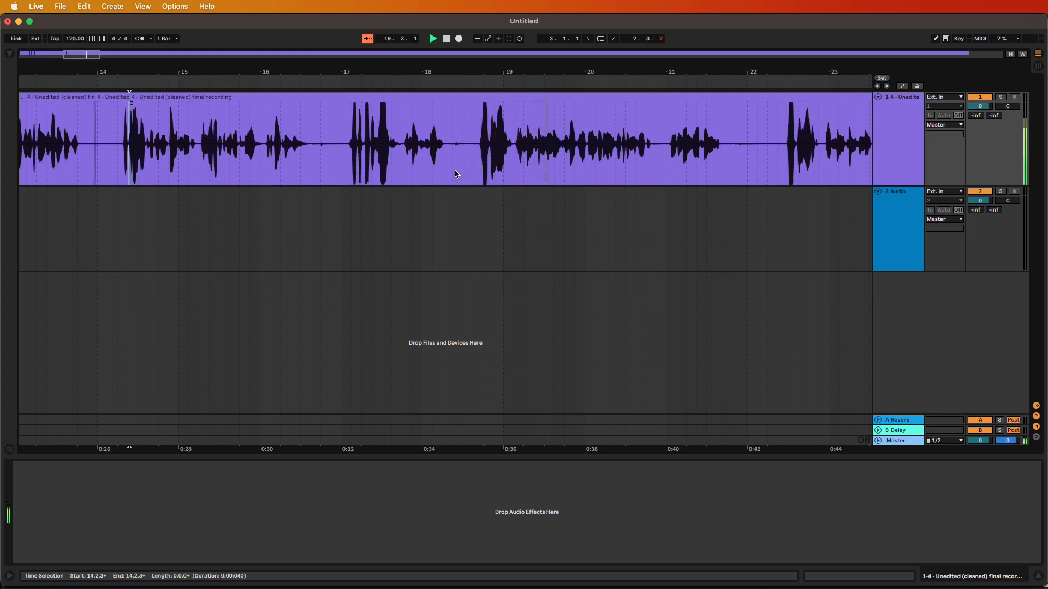
pyautogui.click(295, 82)
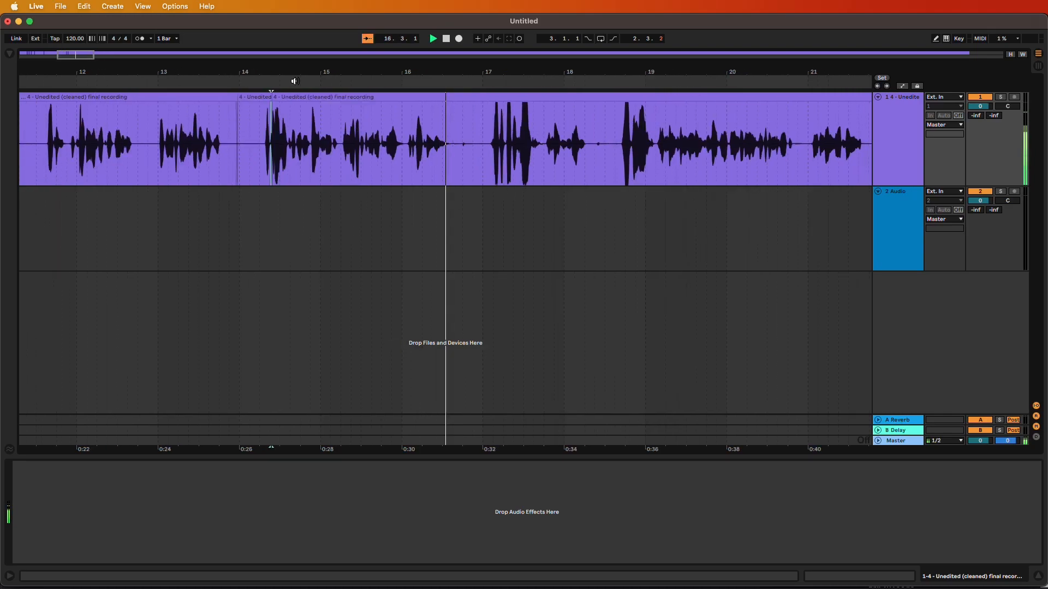
pyautogui.click(446, 39)
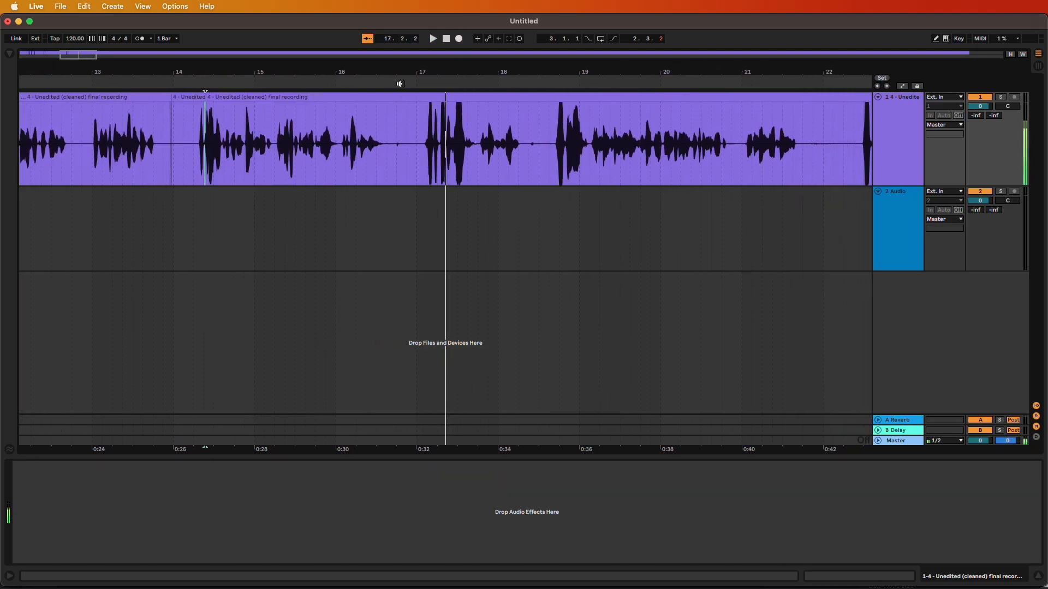
# - Select the mouth click in the pause at about 16.3.4 and remove it with Delete Time
pyautogui.moveTo(393, 71); pyautogui.dragTo(418, 150)
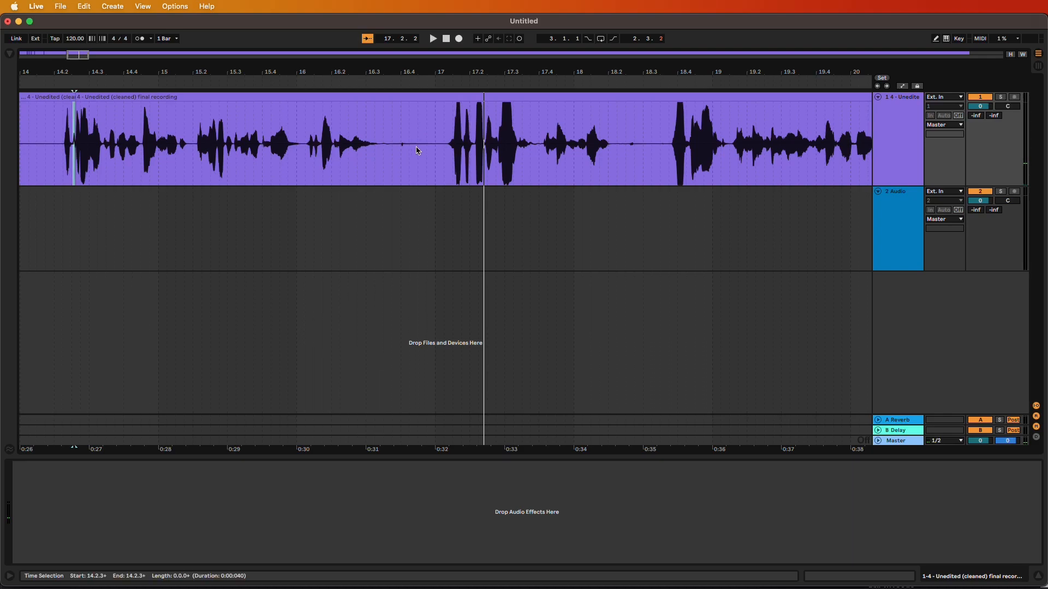
pyautogui.click(401, 157)
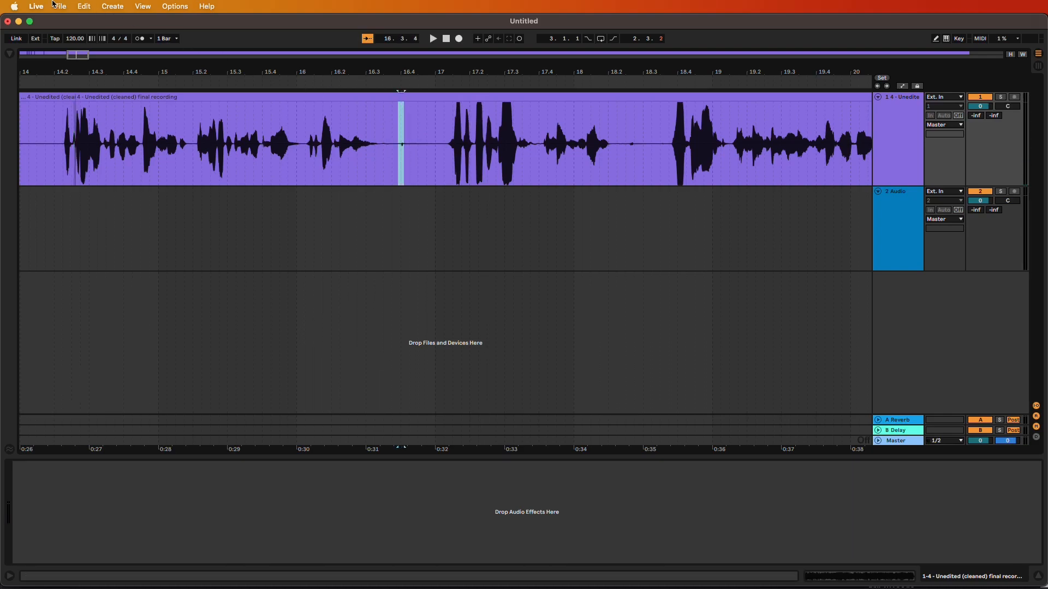
pyautogui.click(80, 6)
pyautogui.click(139, 246)
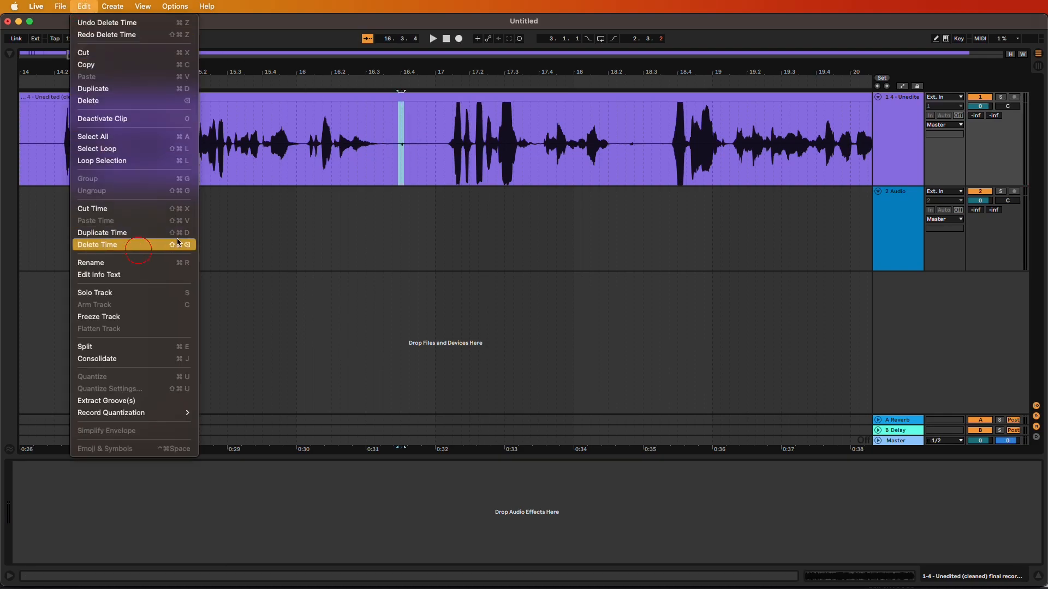
# - Select the small noise in the pause from about 18.2.2 to 18.2.3 and remove it with Delete Time
pyautogui.moveTo(624, 153); pyautogui.dragTo(629, 152)
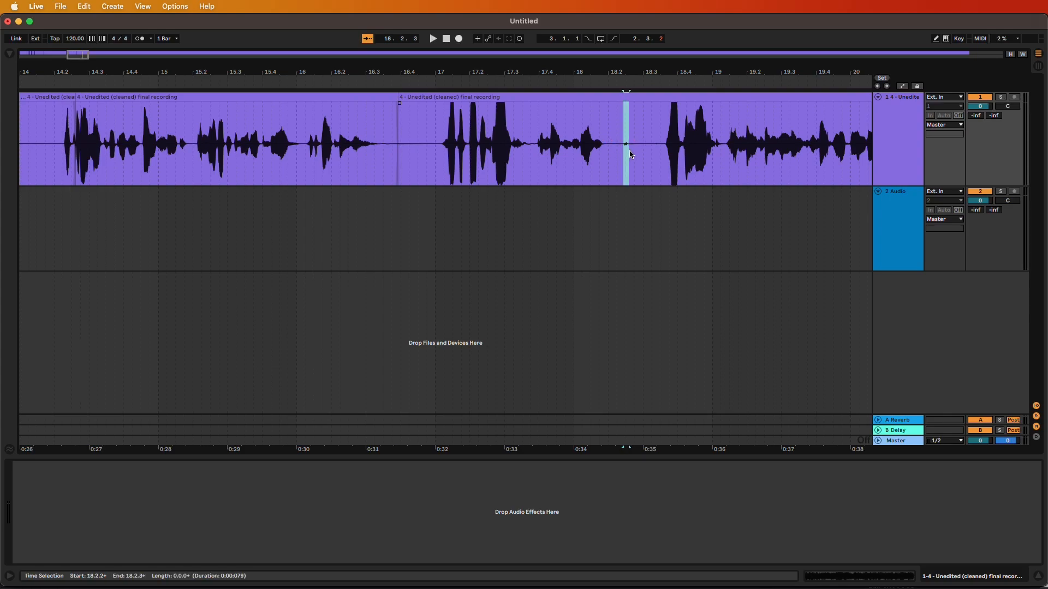
pyautogui.click(82, 6)
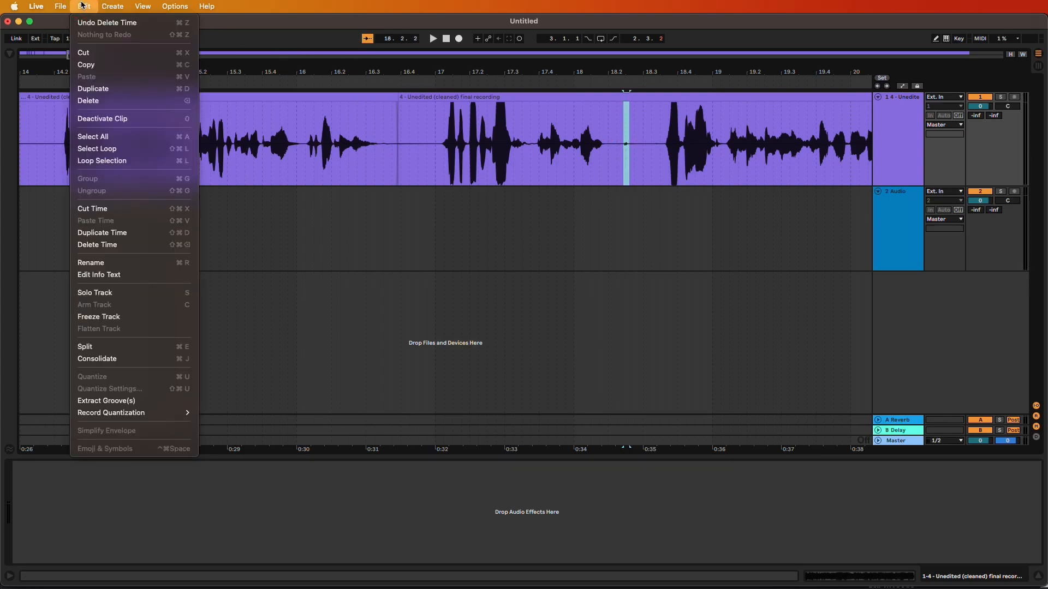
pyautogui.click(97, 245)
# - Play from about 15.2 into bar 23, then select the unwanted phrase from about 18.3.2 to 22.2.2 and remove it with Delete Time
pyautogui.click(220, 79)
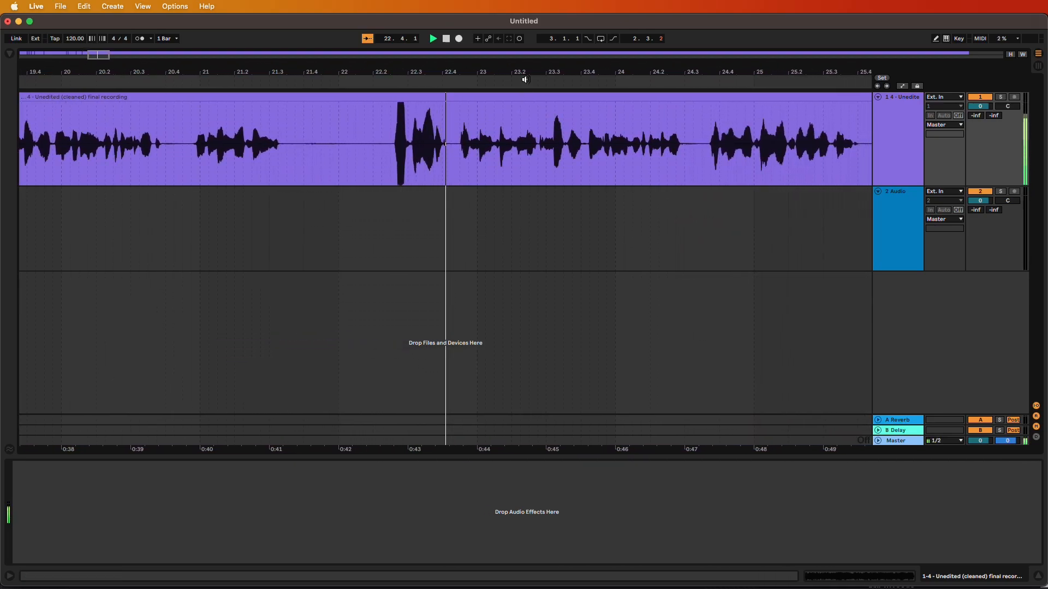
pyautogui.click(446, 39)
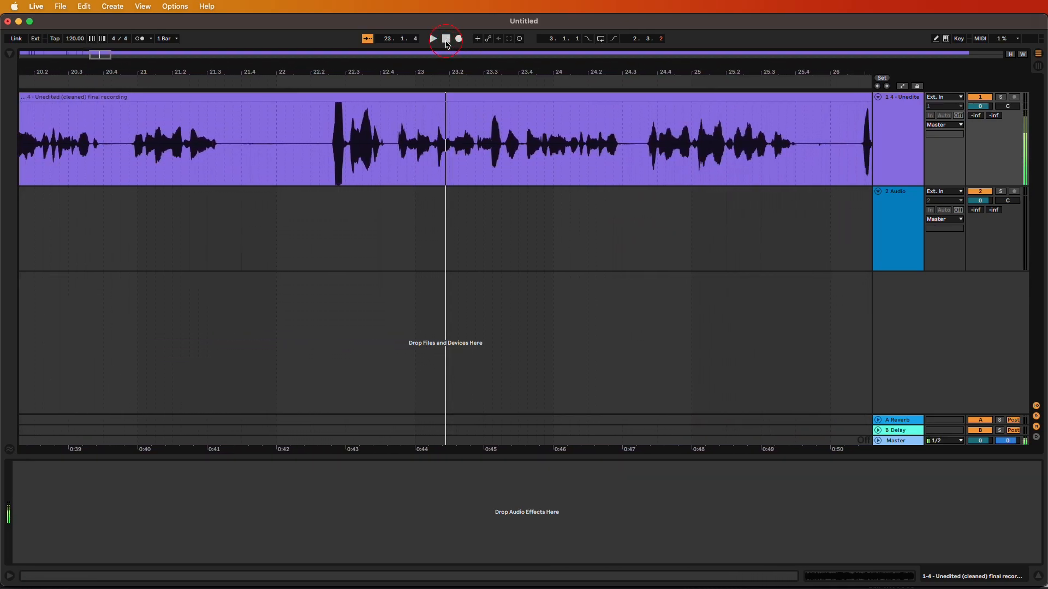
pyautogui.click(327, 160)
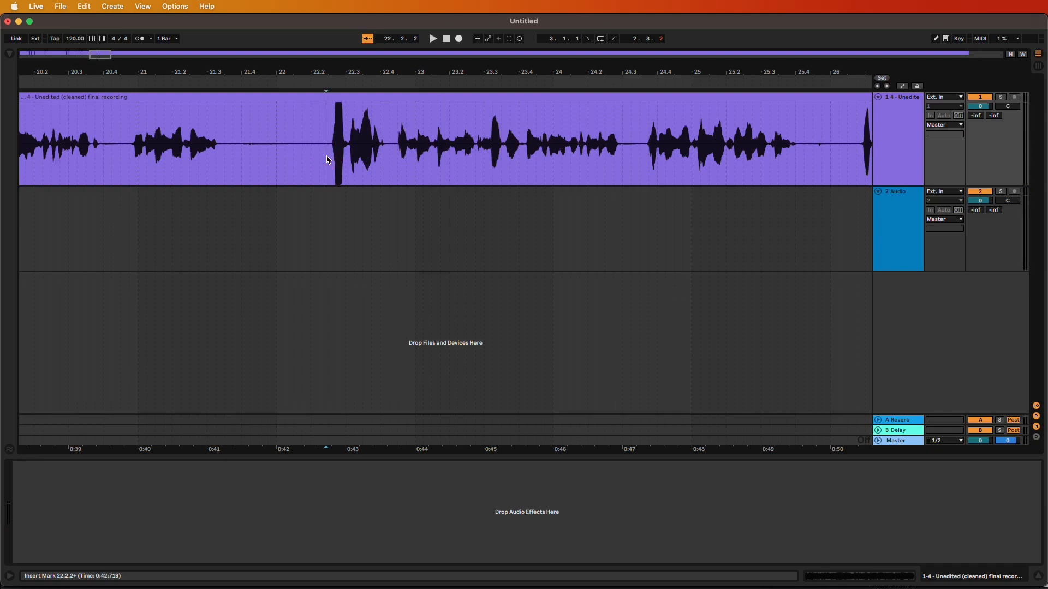
pyautogui.moveTo(328, 159)
pyautogui.mouseDown()
pyautogui.moveTo(1, 151)
pyautogui.moveTo(58, 158)
pyautogui.mouseUp()
pyautogui.moveTo(91, 54); pyautogui.dragTo(80, 54)
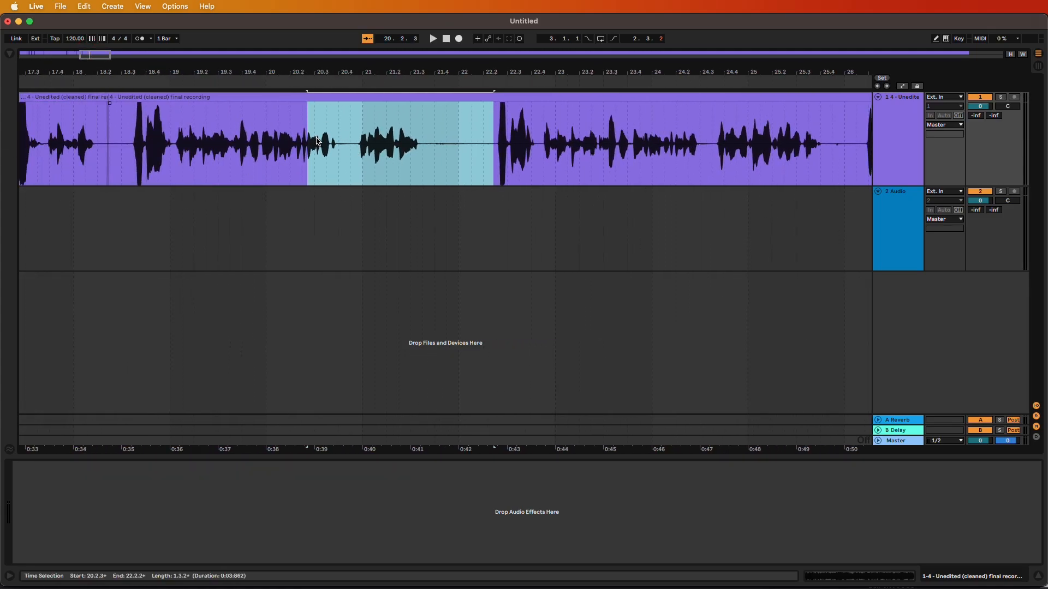
pyautogui.keyDown('shift'); pyautogui.click(130, 151); pyautogui.keyUp('shift')
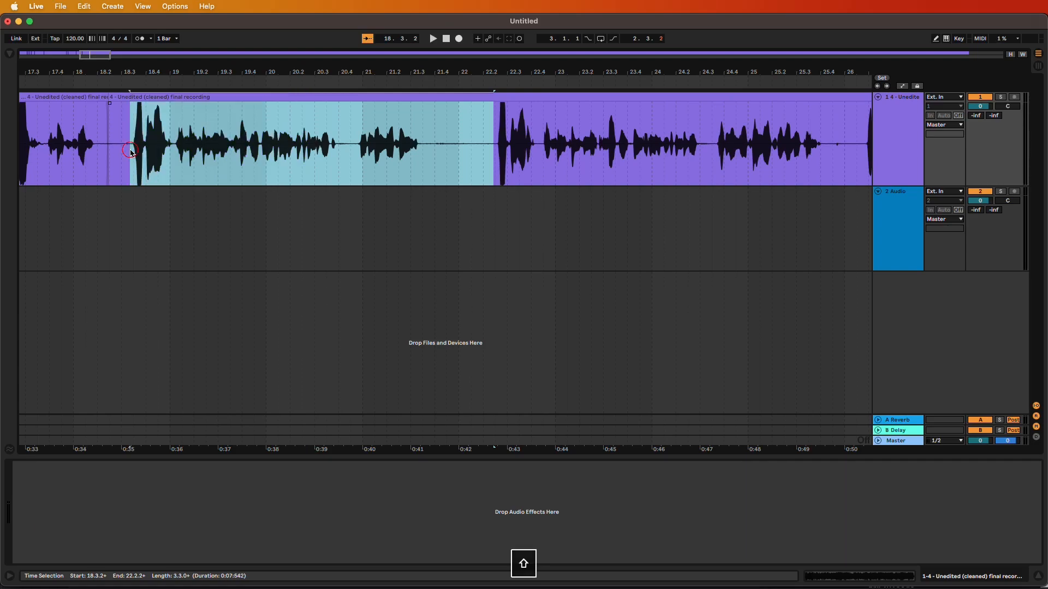
pyautogui.click(84, 7)
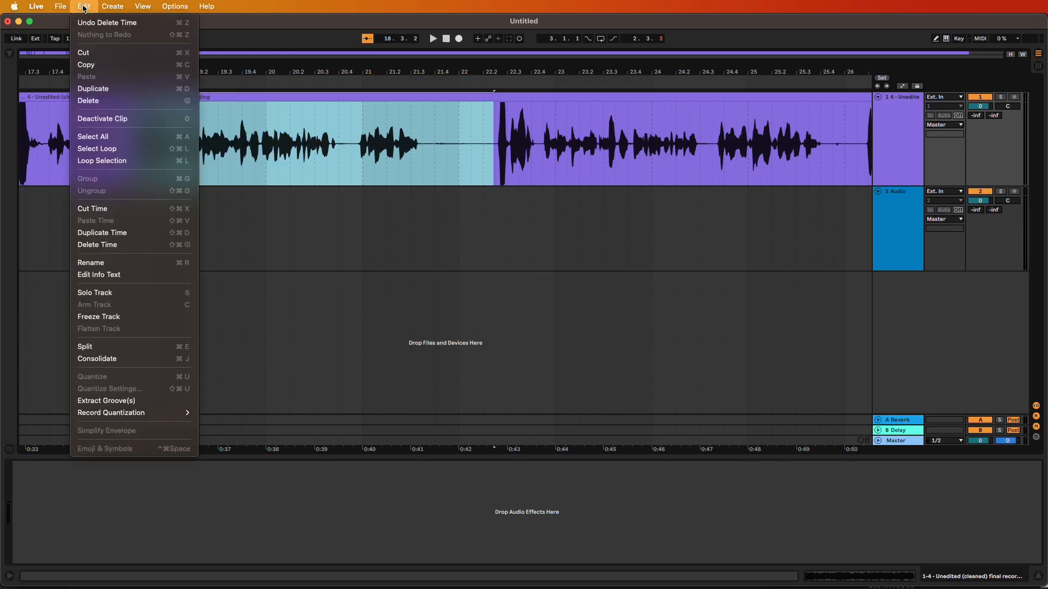
pyautogui.click(106, 244)
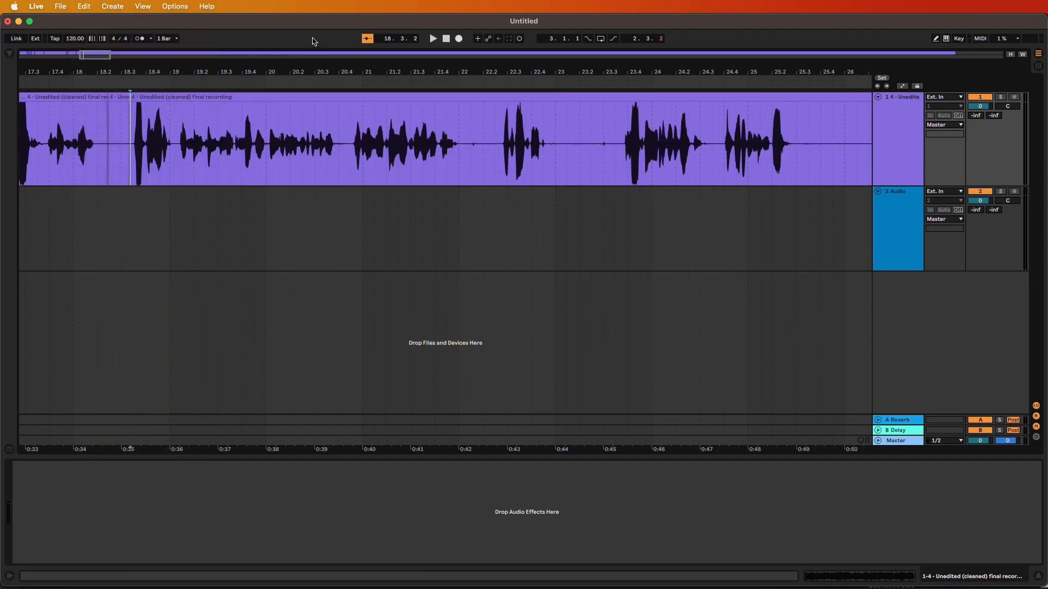
# - Play from about 17.3 across the phrase cut at 18.3.2 and on to about 23.3.4
pyautogui.moveTo(82, 55); pyautogui.dragTo(114, 59)
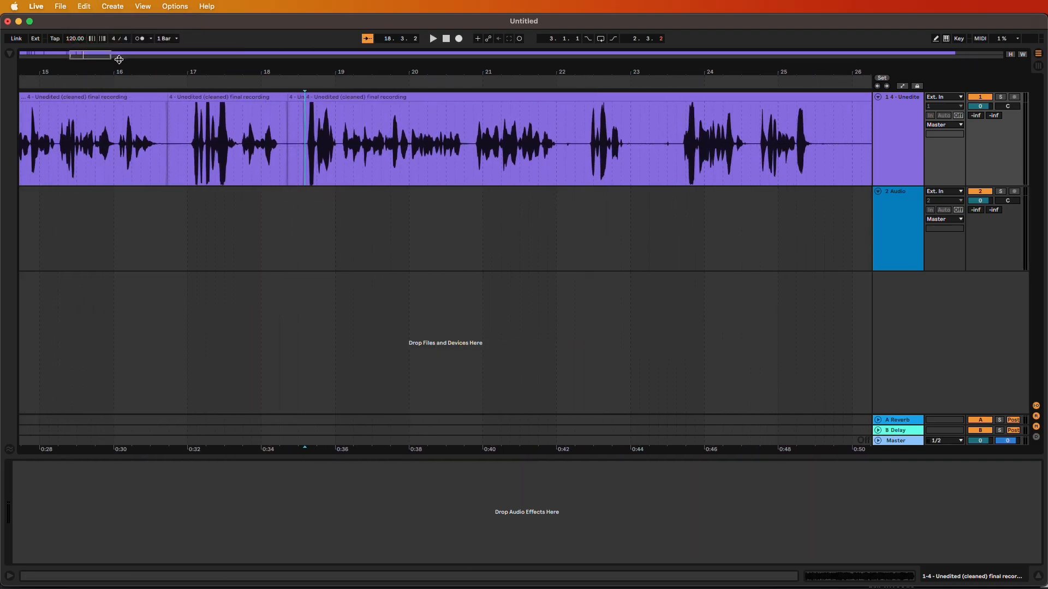
pyautogui.click(241, 80)
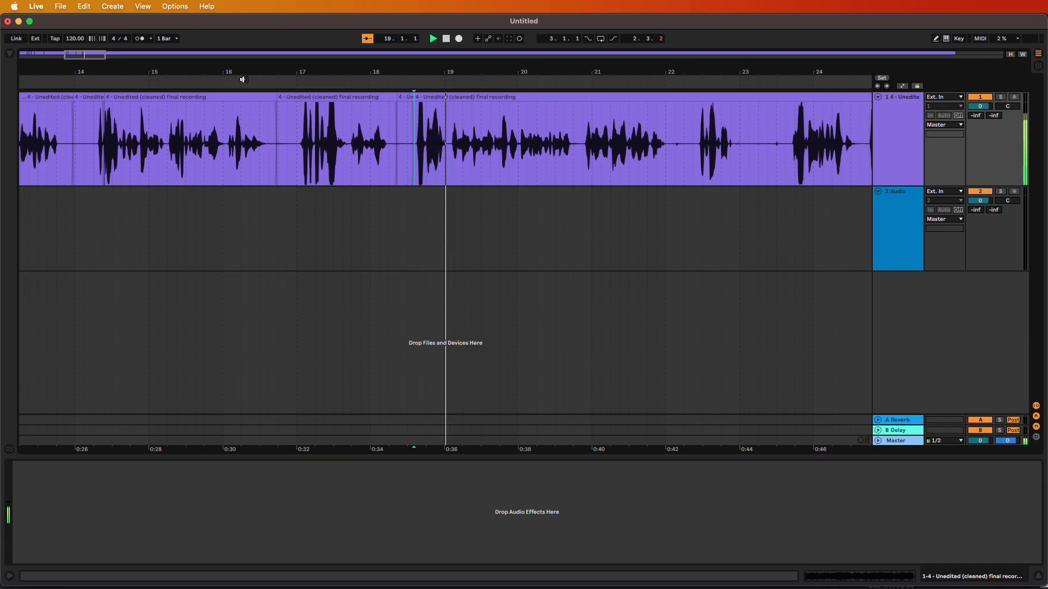
pyautogui.click(447, 38)
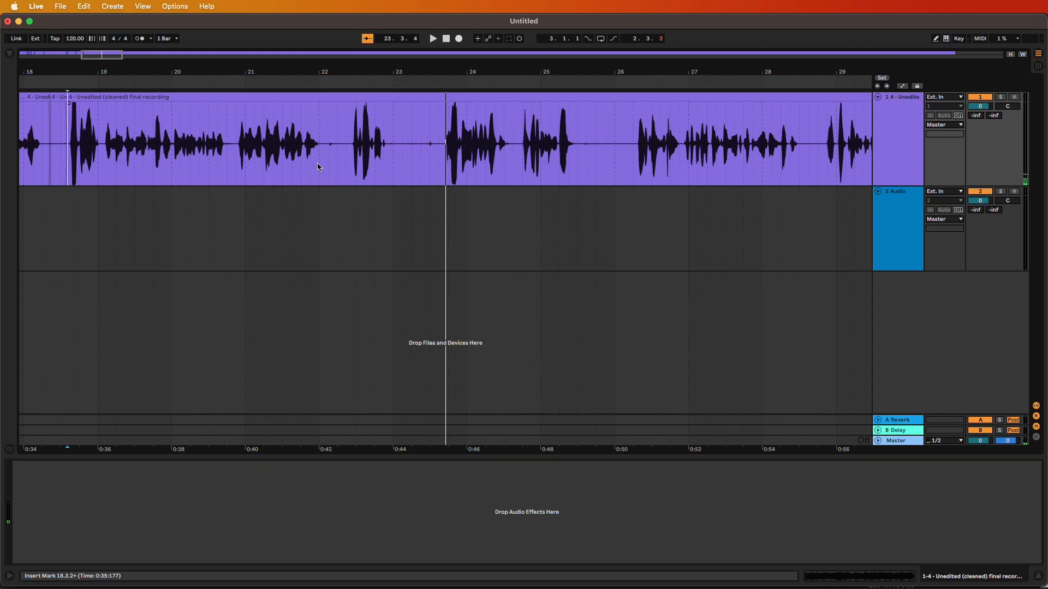
# - Select the mouth click in the pause at about 22.1.3 and remove it with Delete Time
pyautogui.moveTo(331, 70); pyautogui.dragTo(326, 100)
pyautogui.moveTo(329, 161); pyautogui.dragTo(333, 160)
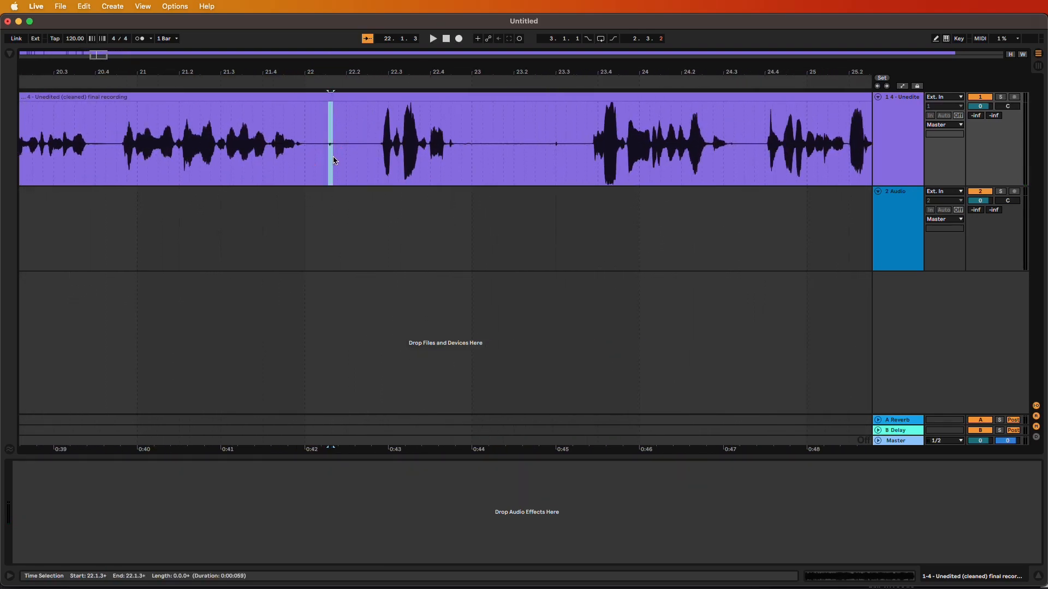
pyautogui.click(84, 11)
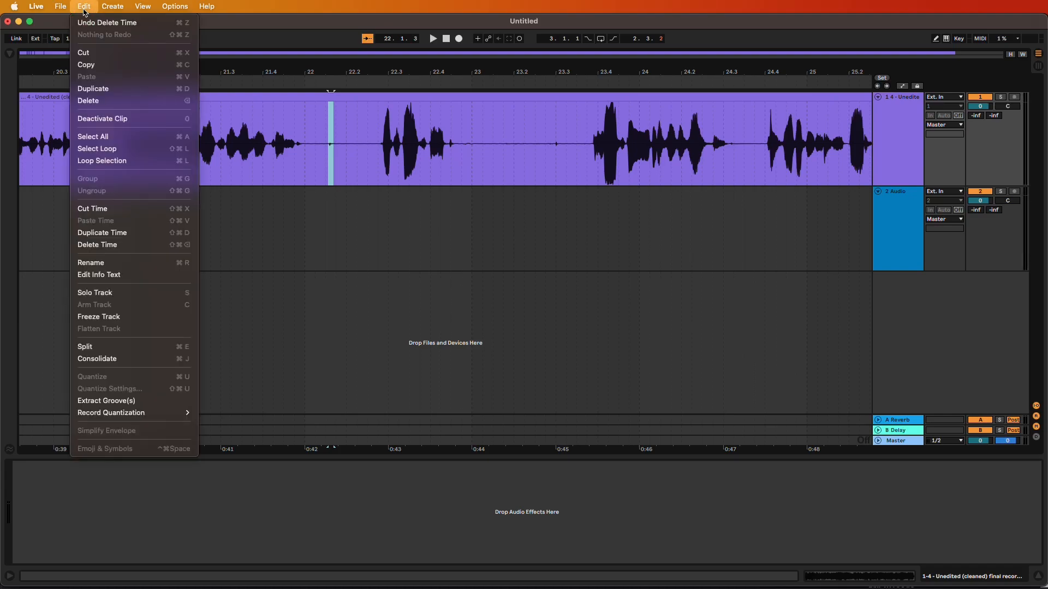
pyautogui.click(98, 246)
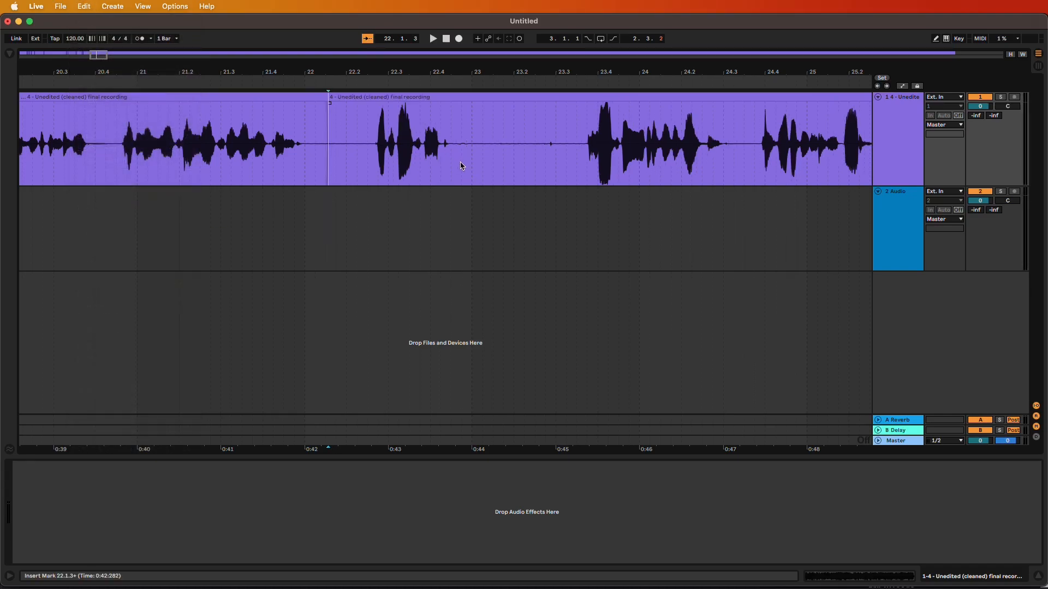
# - Play across the cut at 22.1.3, then select the small noise at about 22.4.2 and try removing it with Delete Time
pyautogui.press('space')
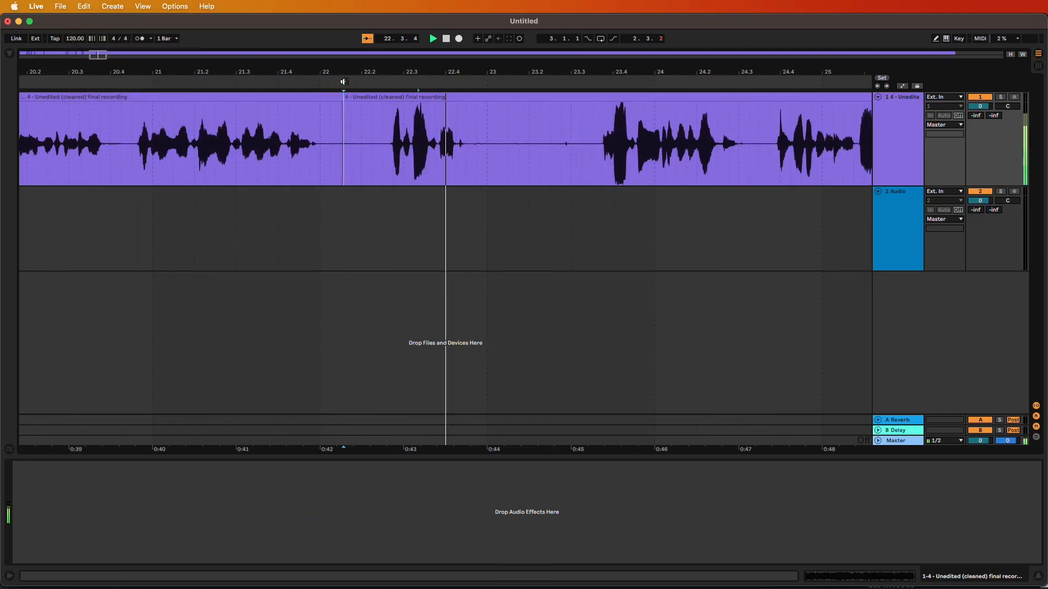
pyautogui.press('space')
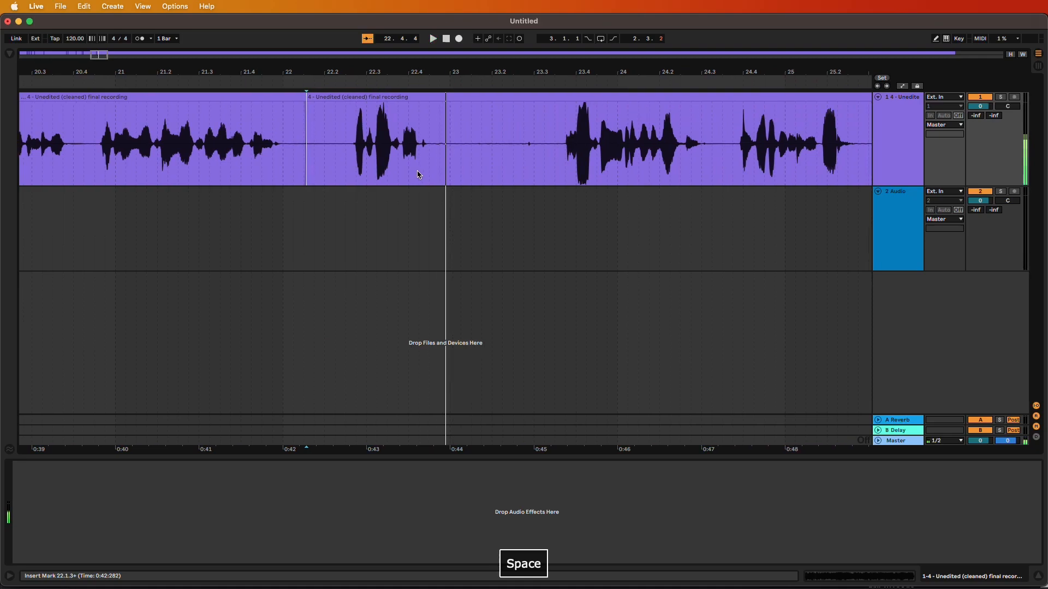
pyautogui.moveTo(420, 166); pyautogui.dragTo(428, 165)
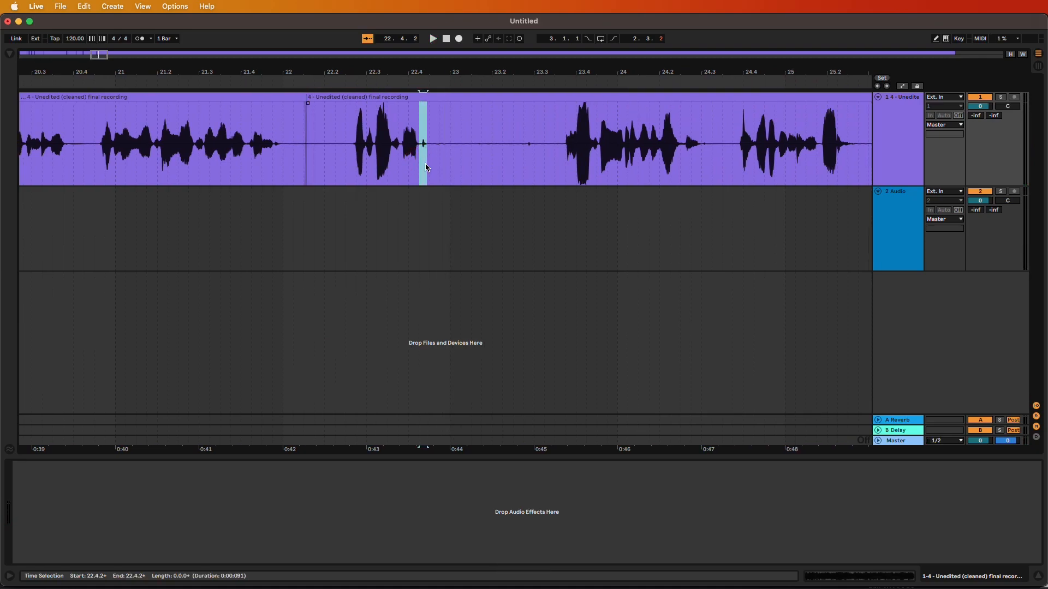
pyautogui.press('shift+super+BackSpace')
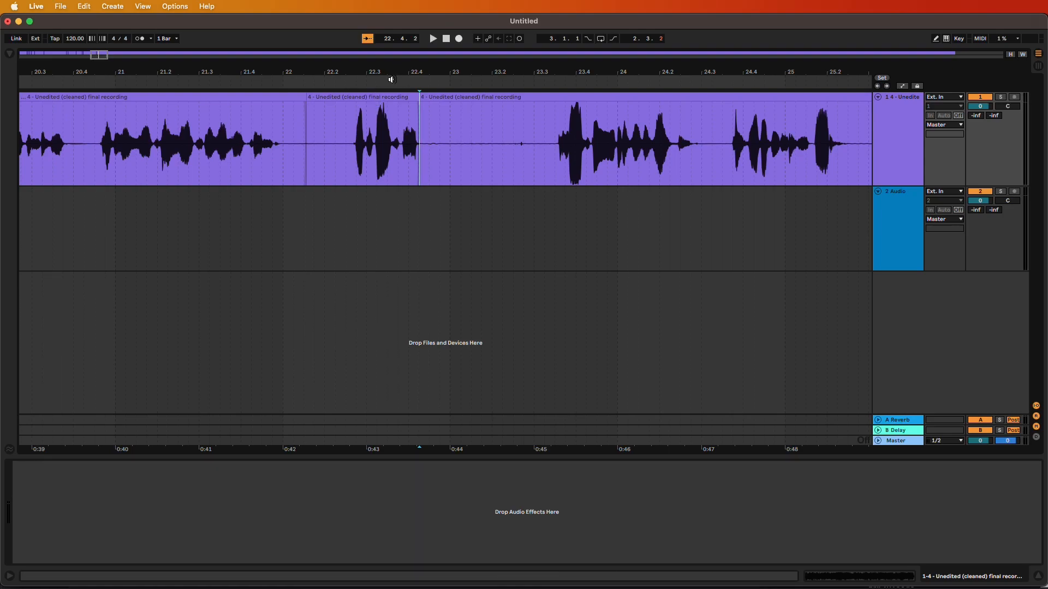
# - Play across the cut at 22.4.2, undo that Delete Time and replay the passage into bar 23
pyautogui.click(351, 81)
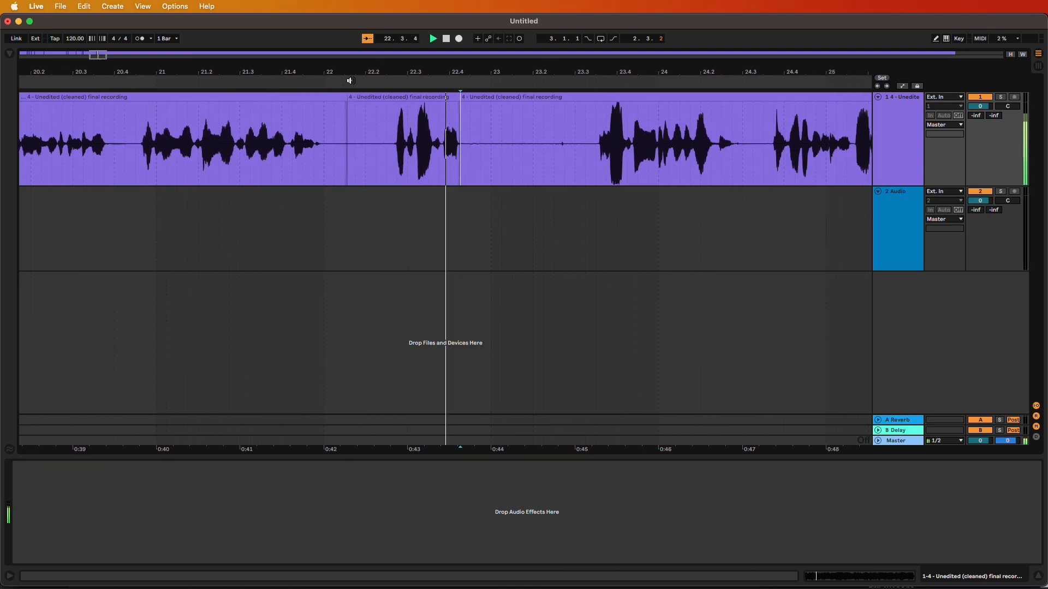
pyautogui.press('space')
pyautogui.press('super+z')
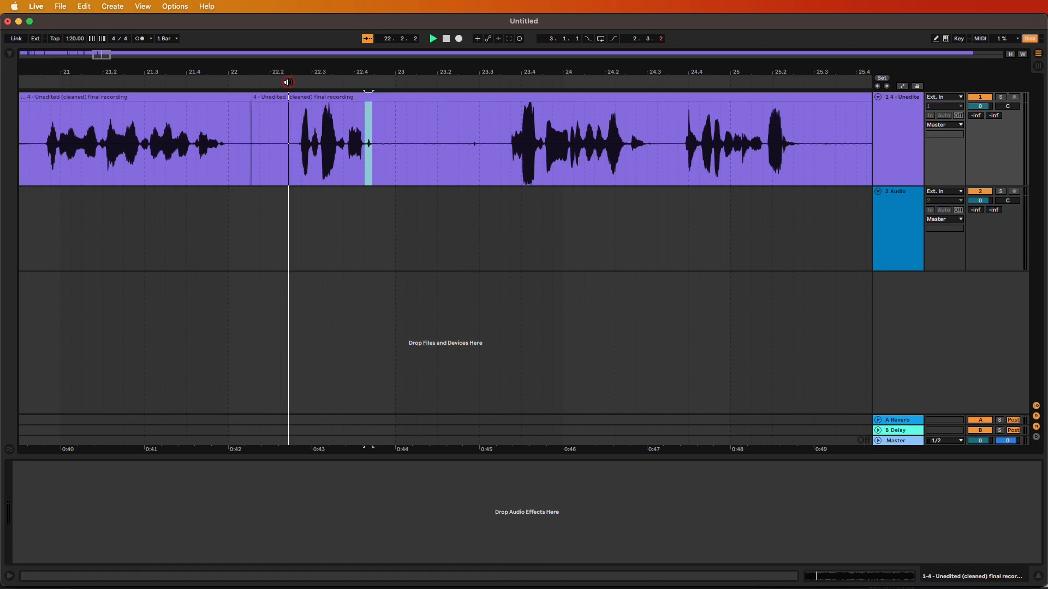
pyautogui.press('space')
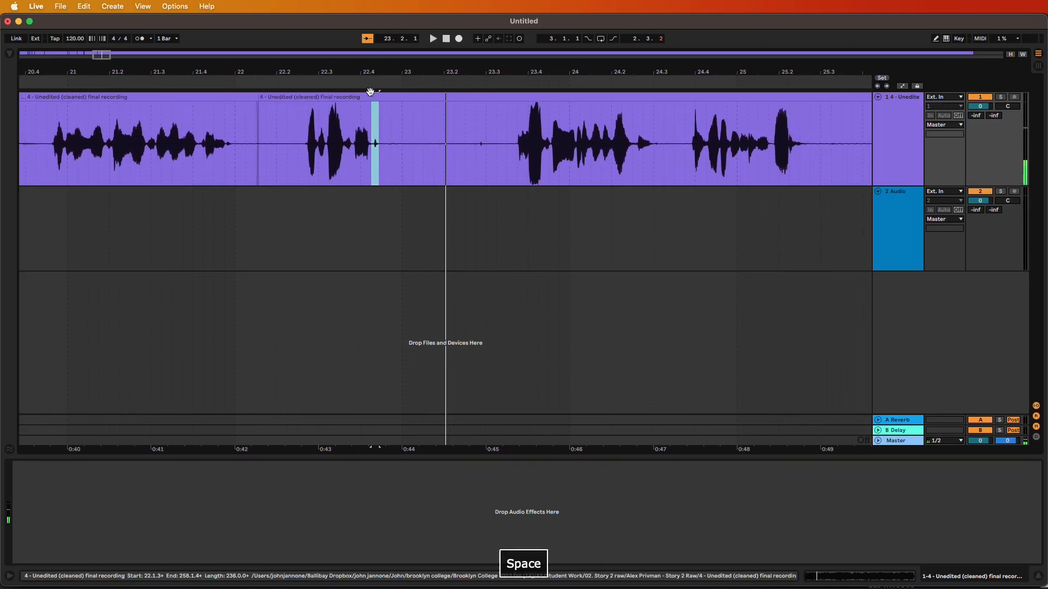
# - Select the short gap between the word's end and the noise, from about 22.4.1 to 22.4.2, and remove it with Delete Time
pyautogui.moveTo(370, 75); pyautogui.dragTo(367, 129)
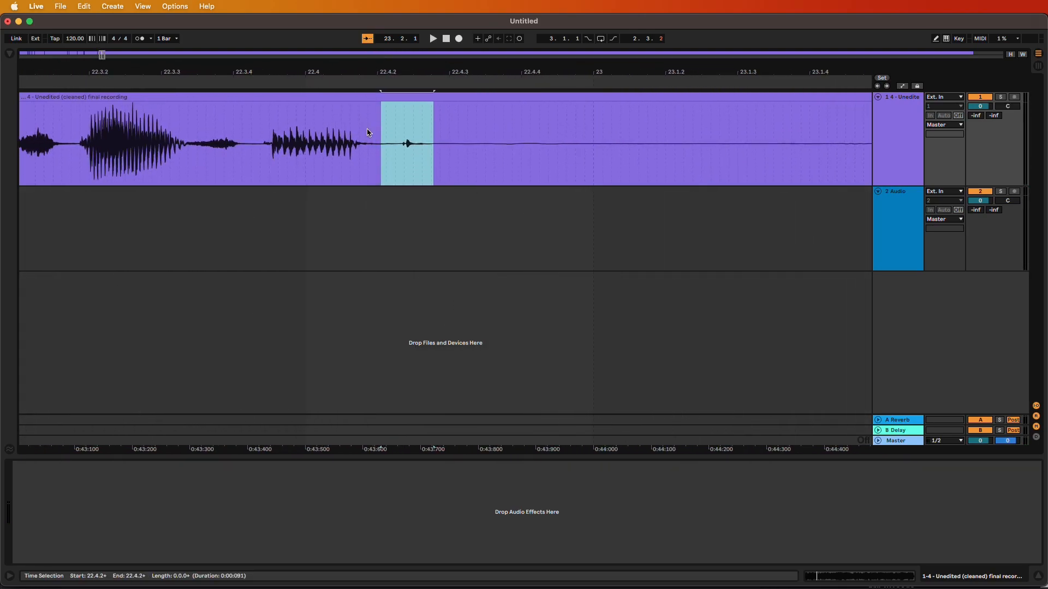
pyautogui.click(404, 162)
pyautogui.moveTo(404, 162); pyautogui.dragTo(364, 163)
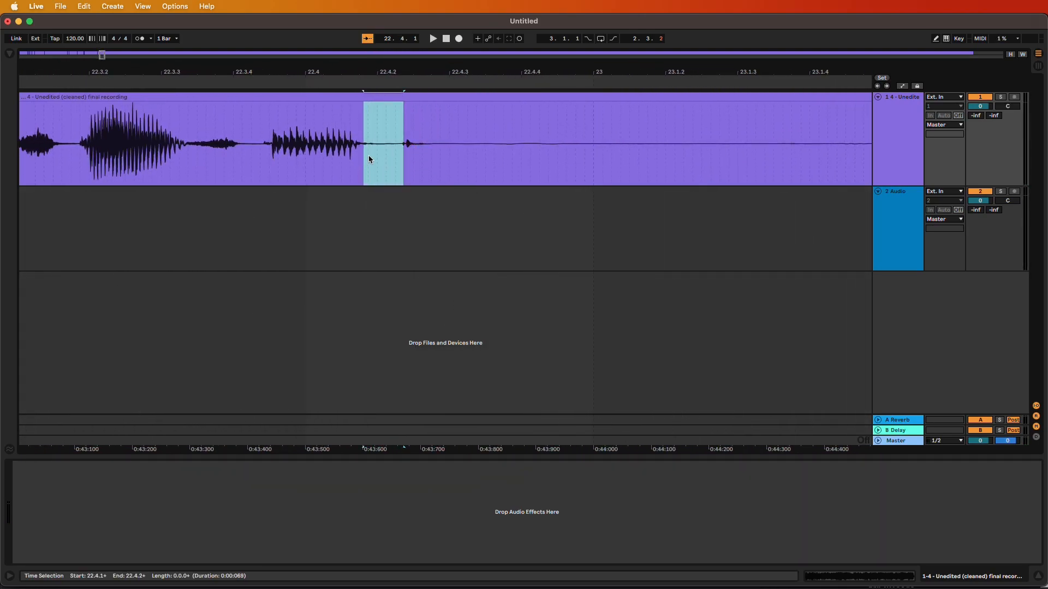
pyautogui.press('super+shift+BackSpace')
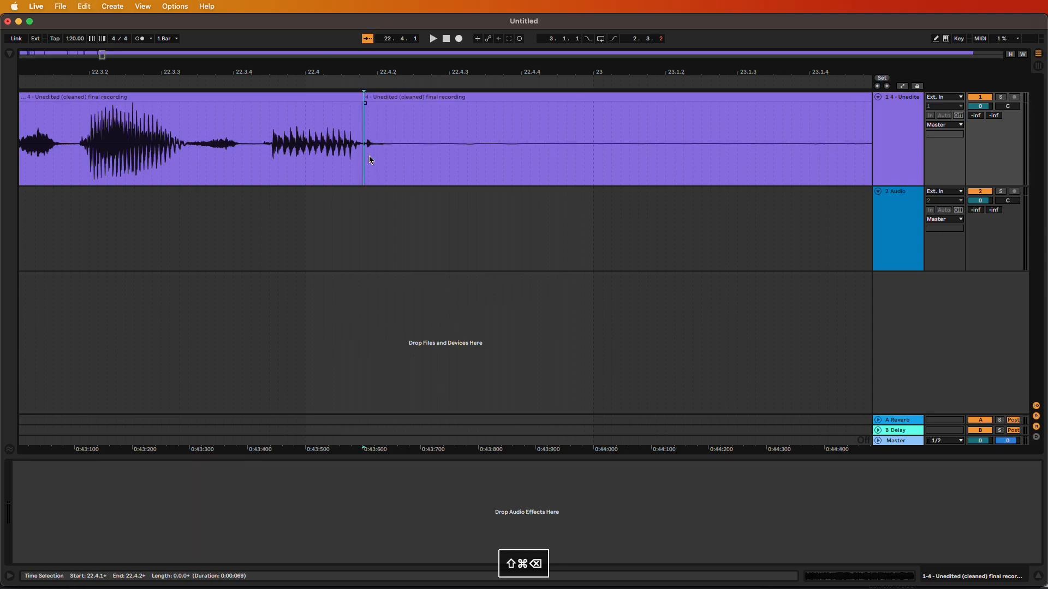
# - Play across the cut at 22.4.1 into bar 23, then select the mouth click at about 23.2.3 and remove it with Delete Time
pyautogui.moveTo(365, 68); pyautogui.dragTo(348, 71)
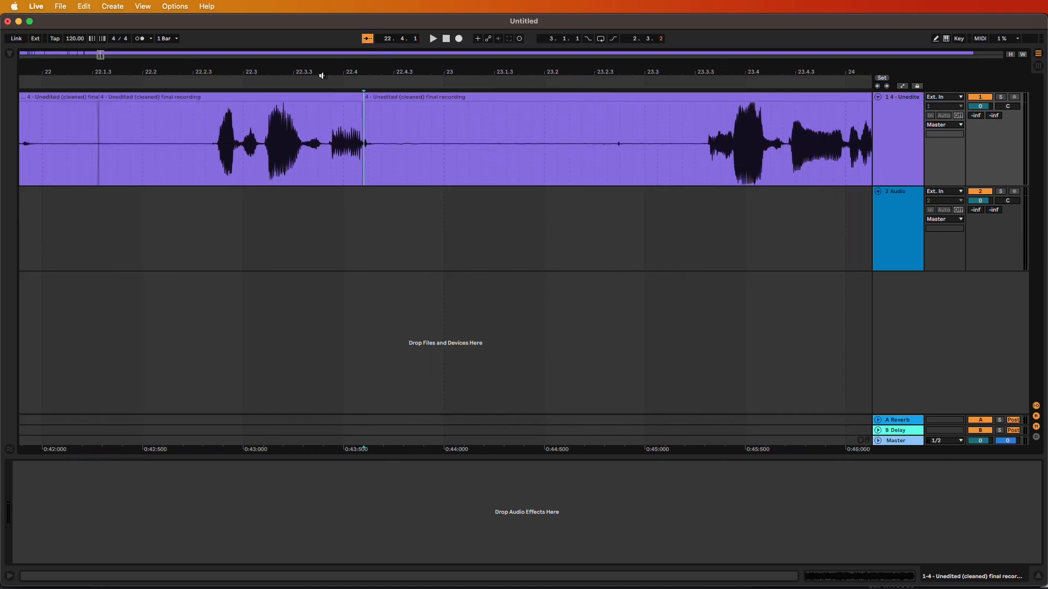
pyautogui.press('space')
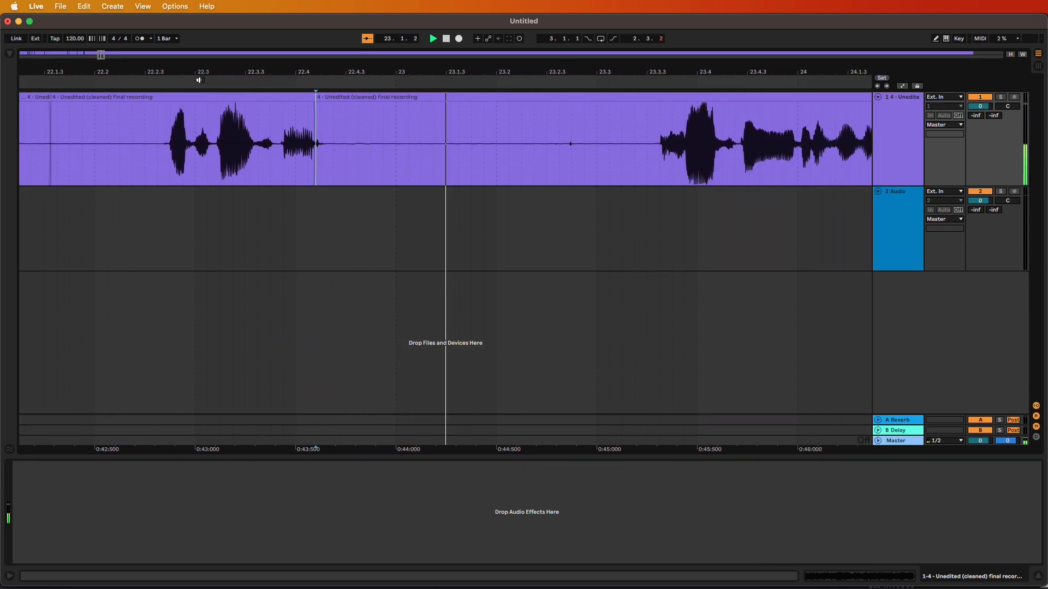
pyautogui.press('space')
pyautogui.moveTo(435, 155); pyautogui.dragTo(428, 154)
pyautogui.press('shift+super+BackSpace')
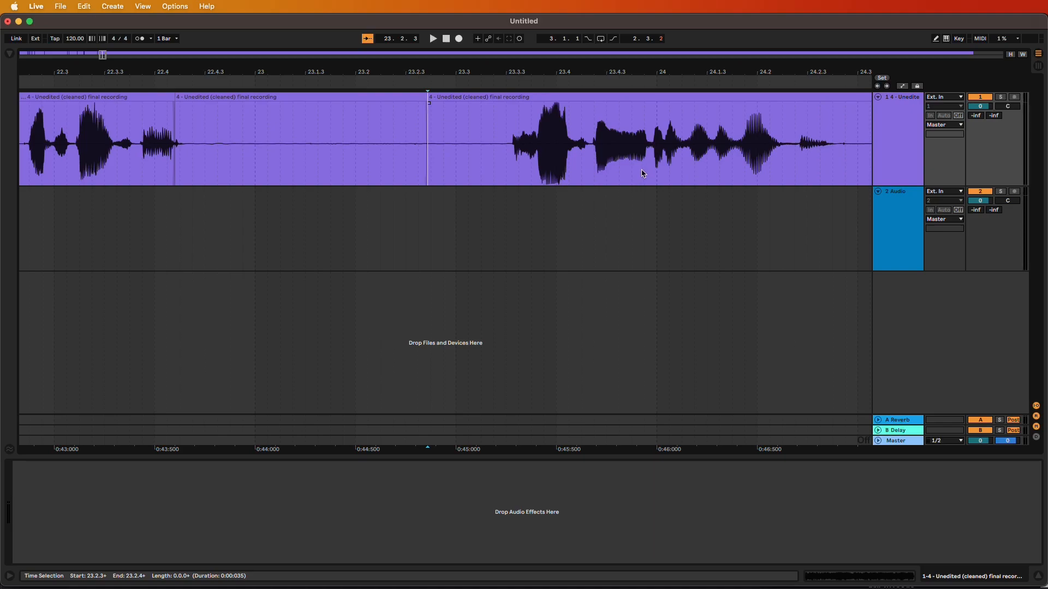
# - Turn on automation mode for the arrangement and display the voice track's Mixer Track Volume envelope
pyautogui.moveTo(143, 60); pyautogui.dragTo(99, 49)
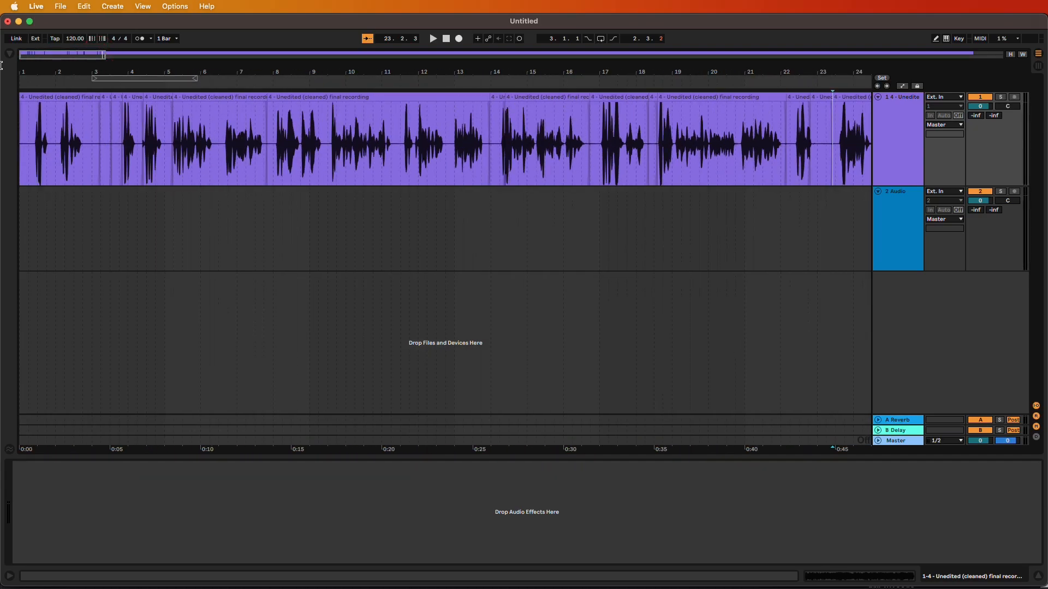
pyautogui.click(904, 86)
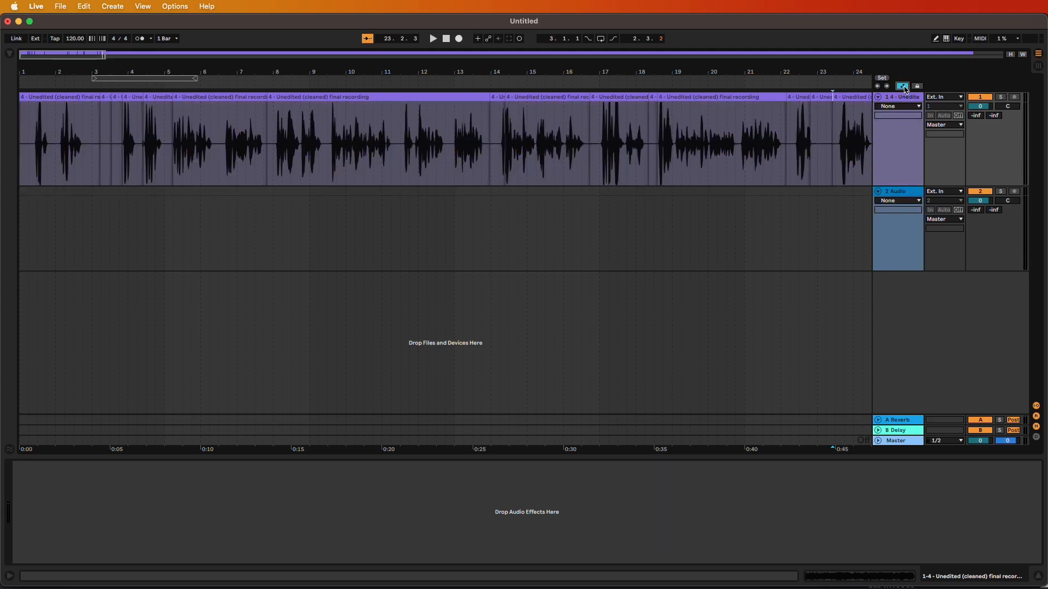
pyautogui.click(905, 107)
pyautogui.click(905, 123)
pyautogui.click(903, 116)
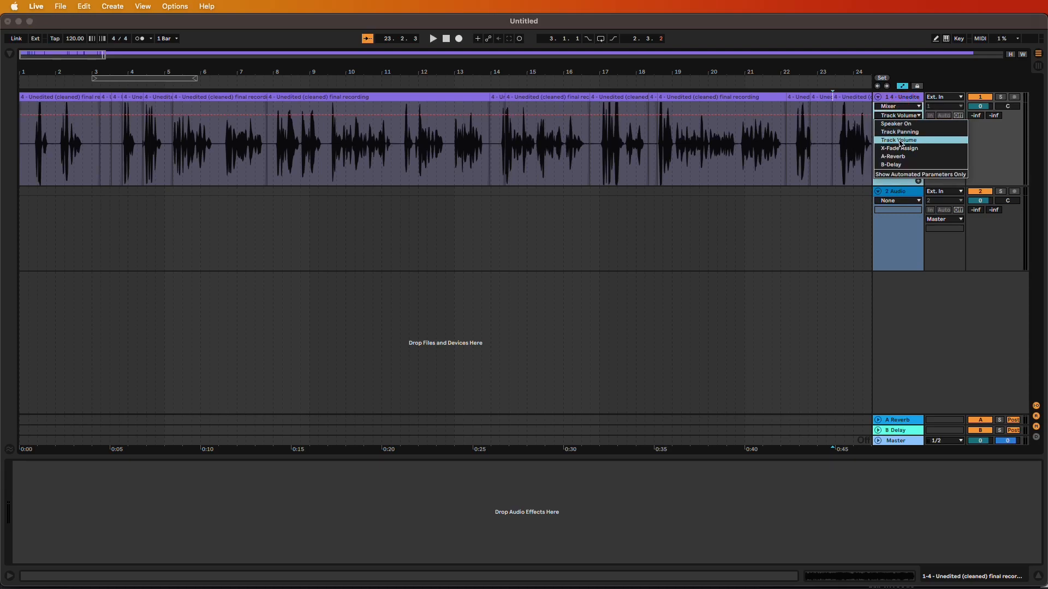
pyautogui.click(901, 140)
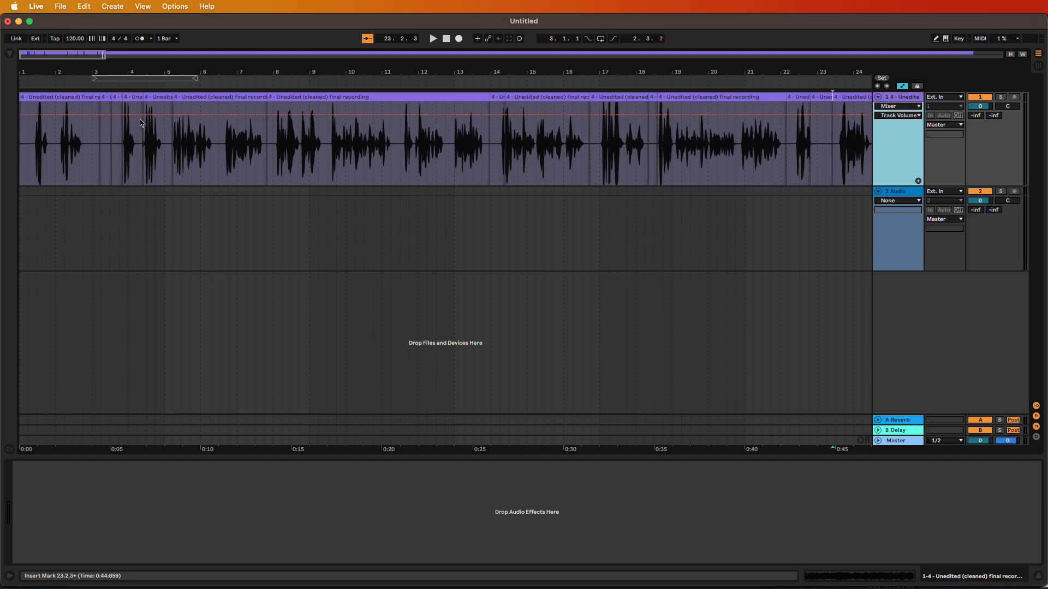
# - Add volume breakpoints at about 3.2 and 3.3 on the voice track, lower the opening section to -3.0 dB and play from the start
pyautogui.click(446, 39)
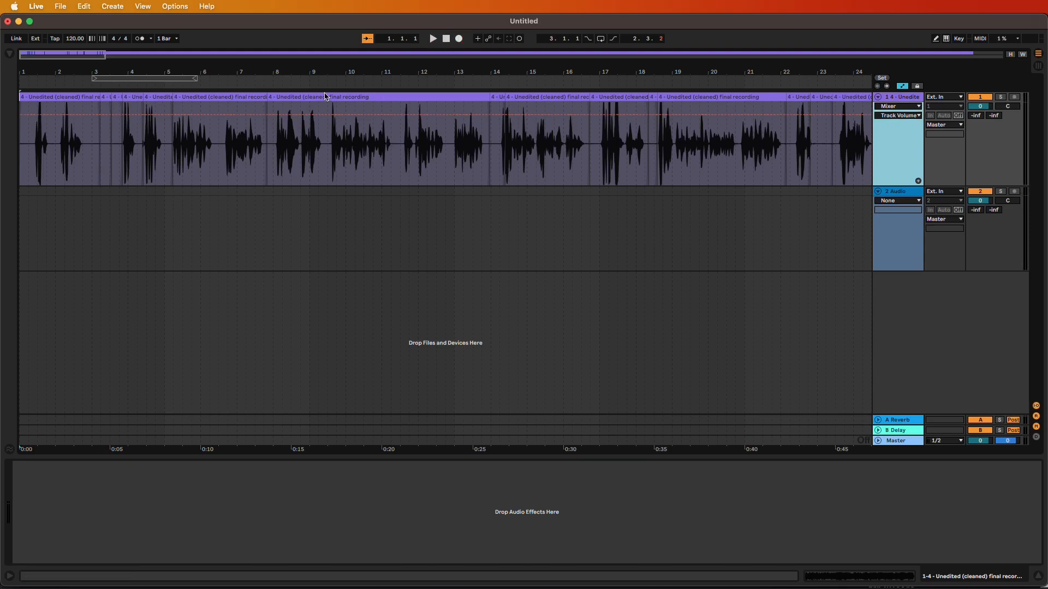
pyautogui.click(112, 115)
pyautogui.click(100, 115)
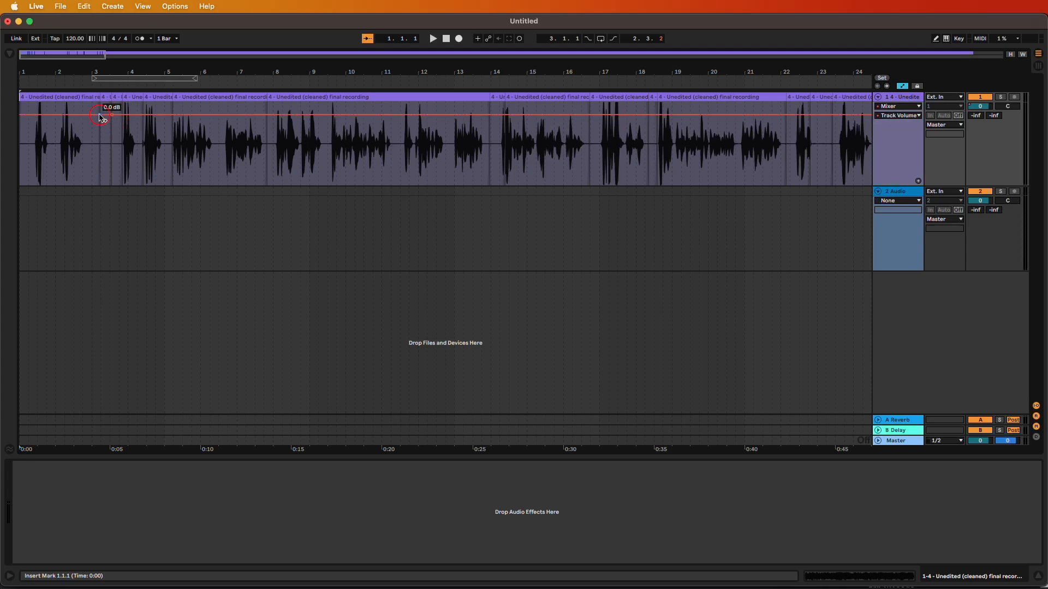
pyautogui.moveTo(99, 116); pyautogui.dragTo(99, 120)
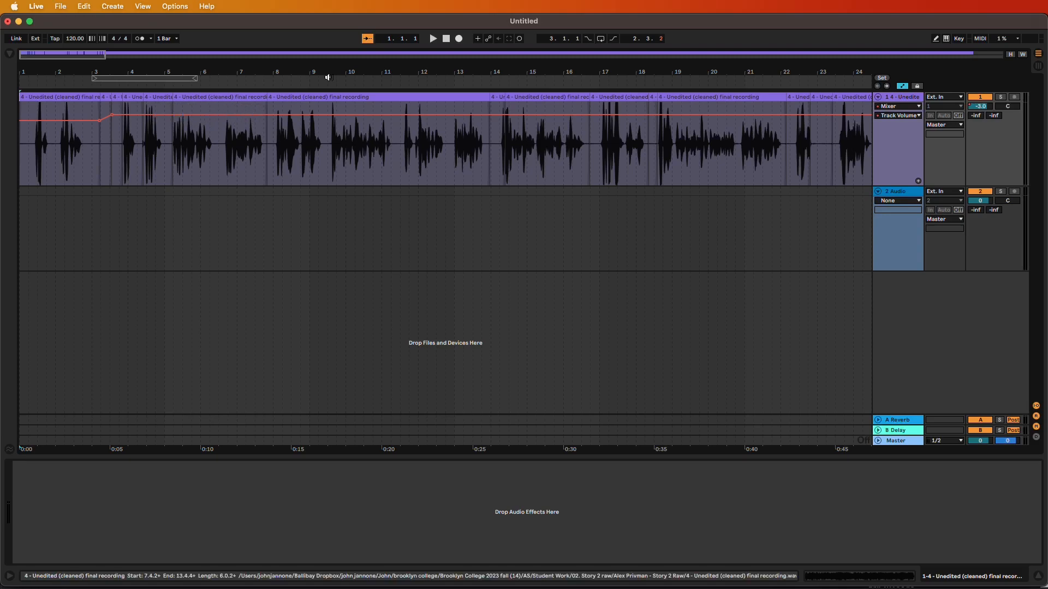
pyautogui.click(434, 40)
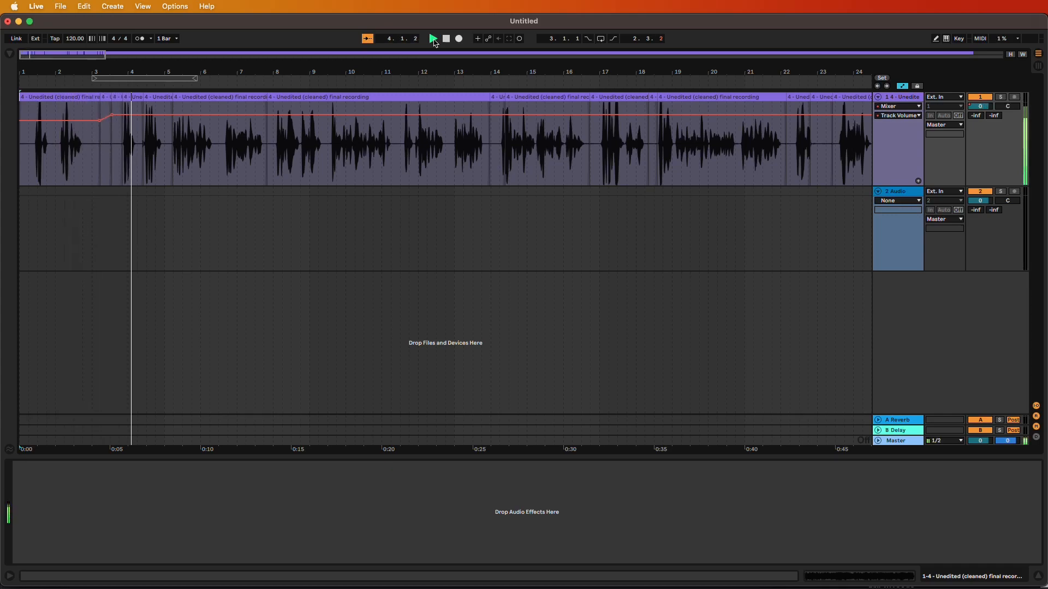
pyautogui.click(446, 39)
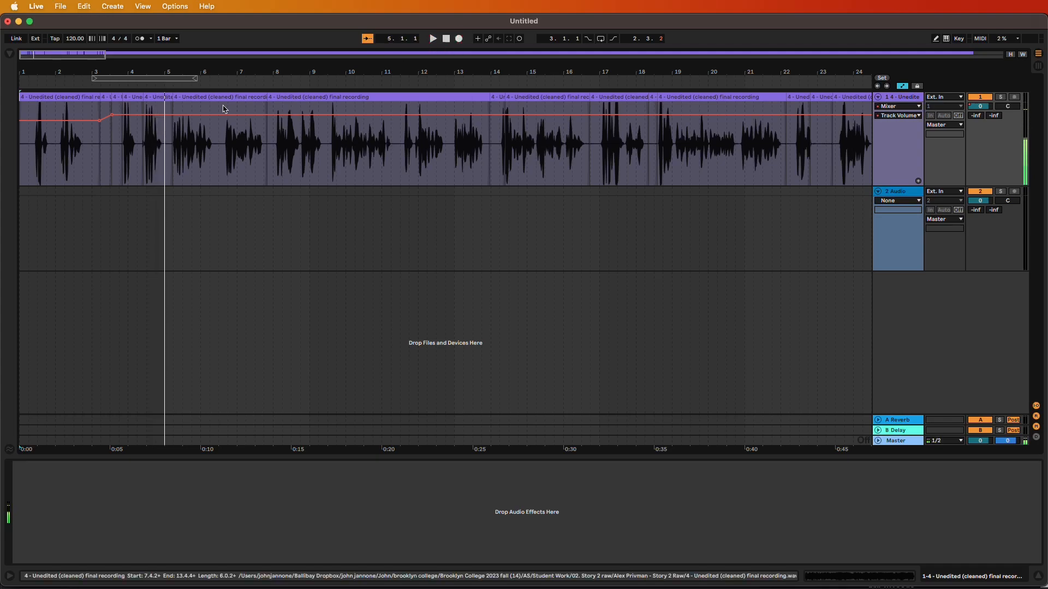
# - Lower the voice track's opening volume section to about -5.3 dB and play from the start into bar 5
pyautogui.moveTo(100, 123); pyautogui.dragTo(100, 129)
pyautogui.click(446, 40)
pyautogui.click(433, 39)
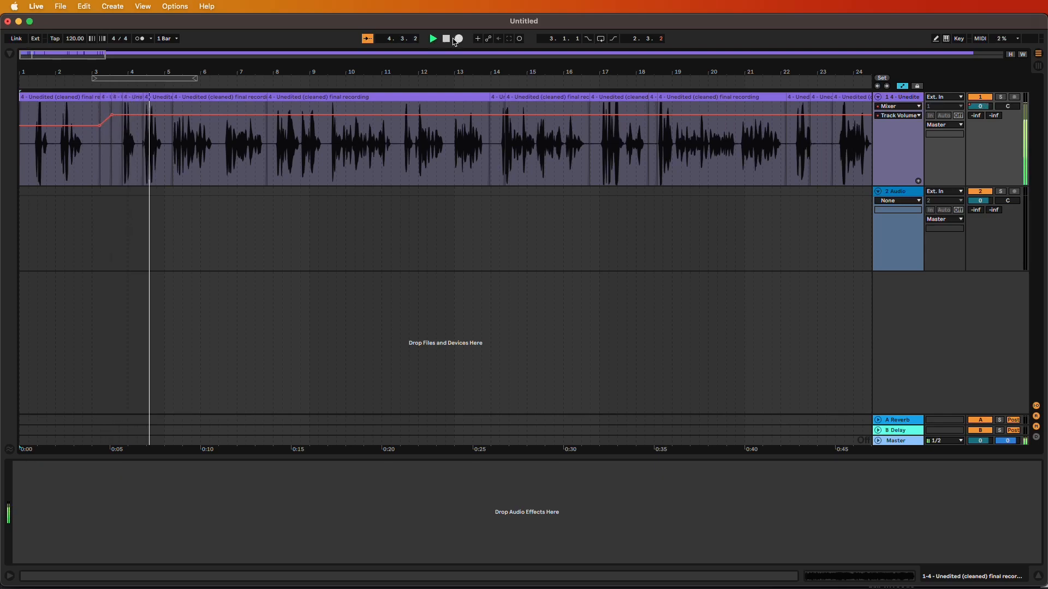
pyautogui.click(447, 40)
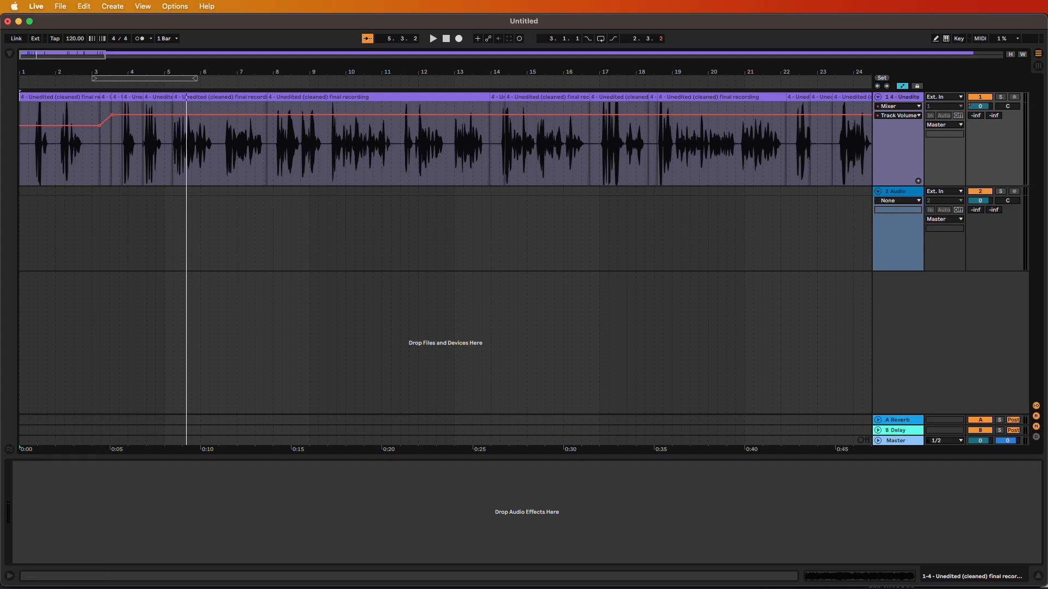
# - Place the 24658__patchen__almosthere audio file at 1.1.1 on the second track and display that track's Mixer Track Volume envelope
pyautogui.moveTo(633, 281); pyautogui.dragTo(21, 235)
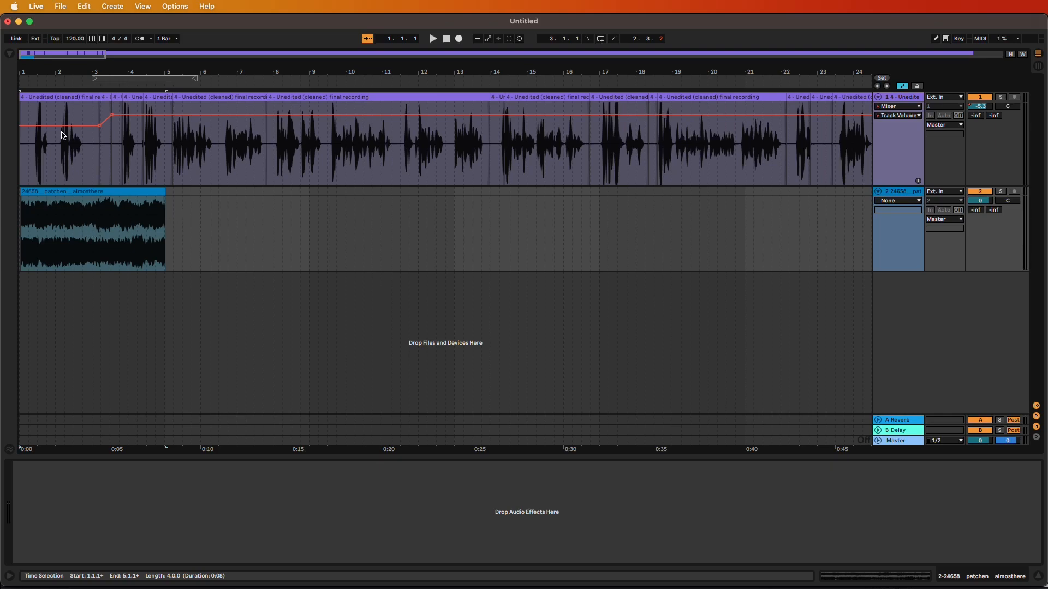
pyautogui.click(898, 201)
pyautogui.click(896, 211)
pyautogui.click(897, 211)
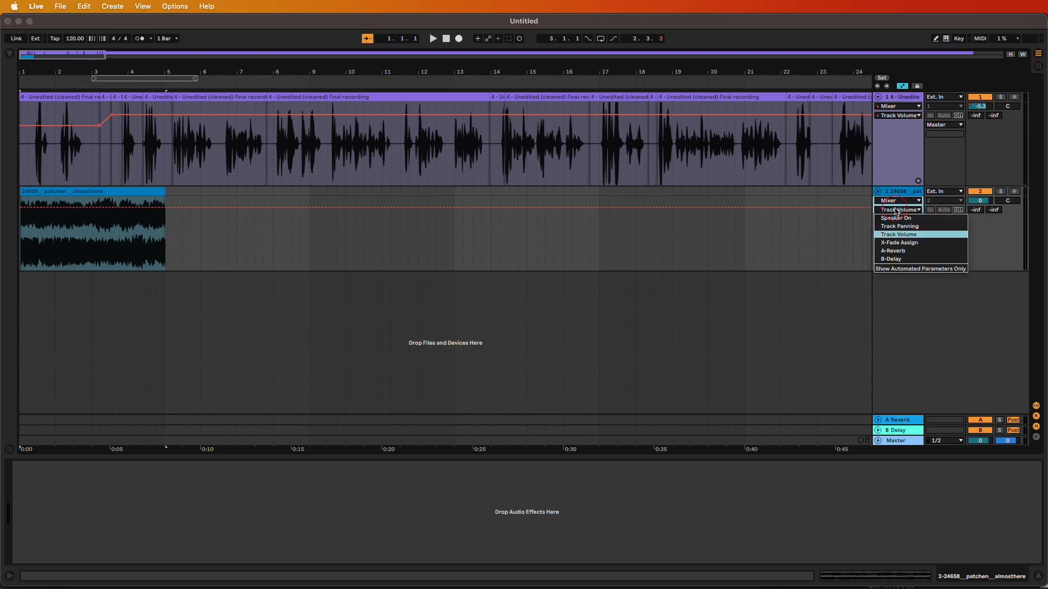
pyautogui.click(895, 236)
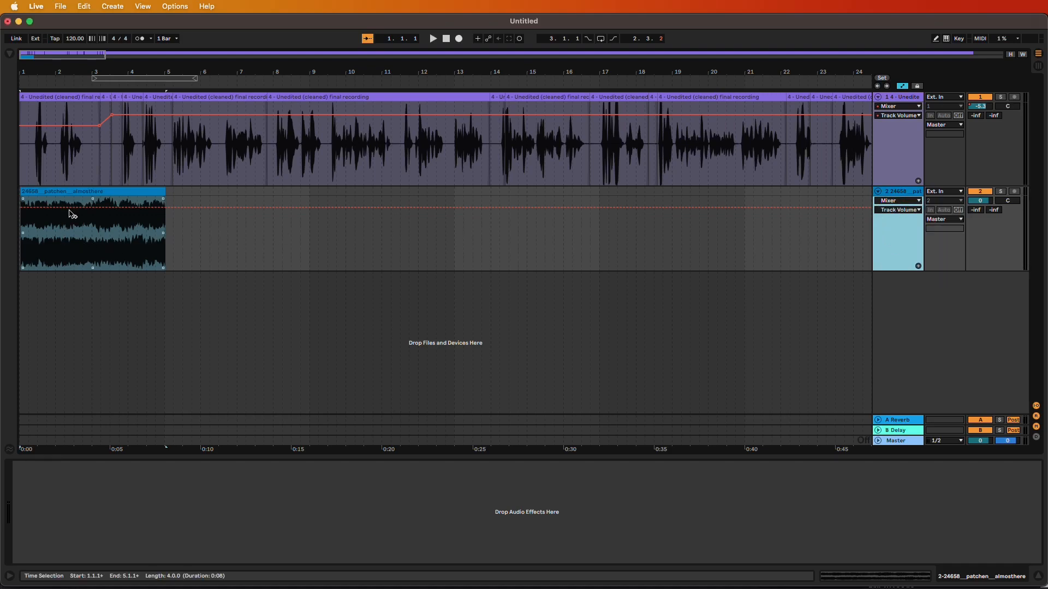
# - Draw a music volume fade-in from -inf at 1.1.1 to about -13.3 dB at about 1.2, and play the mix from the start
pyautogui.moveTo(104, 54); pyautogui.dragTo(44, 54)
pyautogui.moveTo(75, 190); pyautogui.dragTo(73, 204)
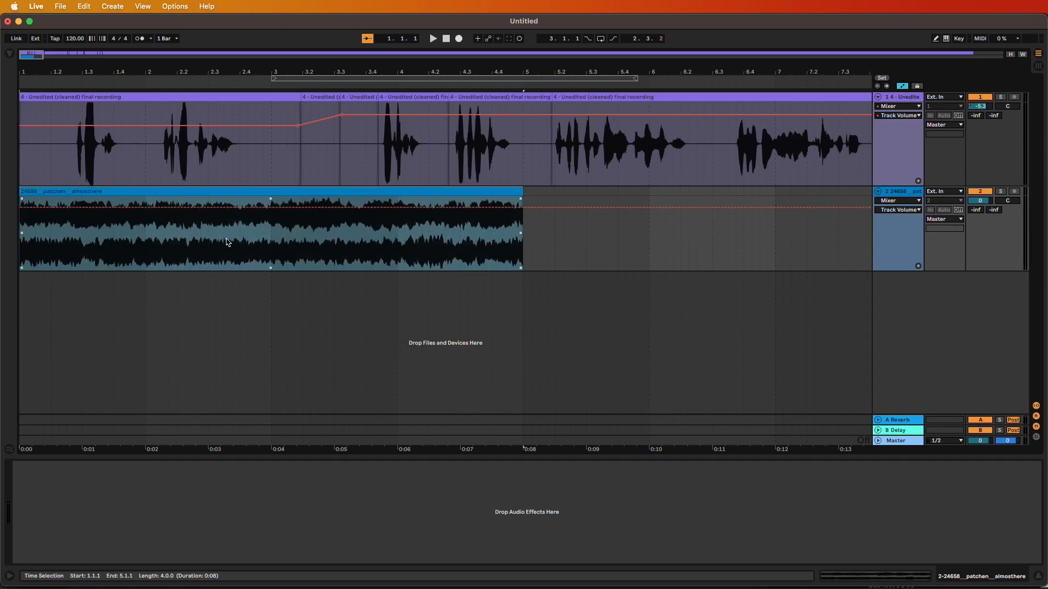
pyautogui.click(55, 210)
pyautogui.moveTo(36, 209); pyautogui.dragTo(21, 269)
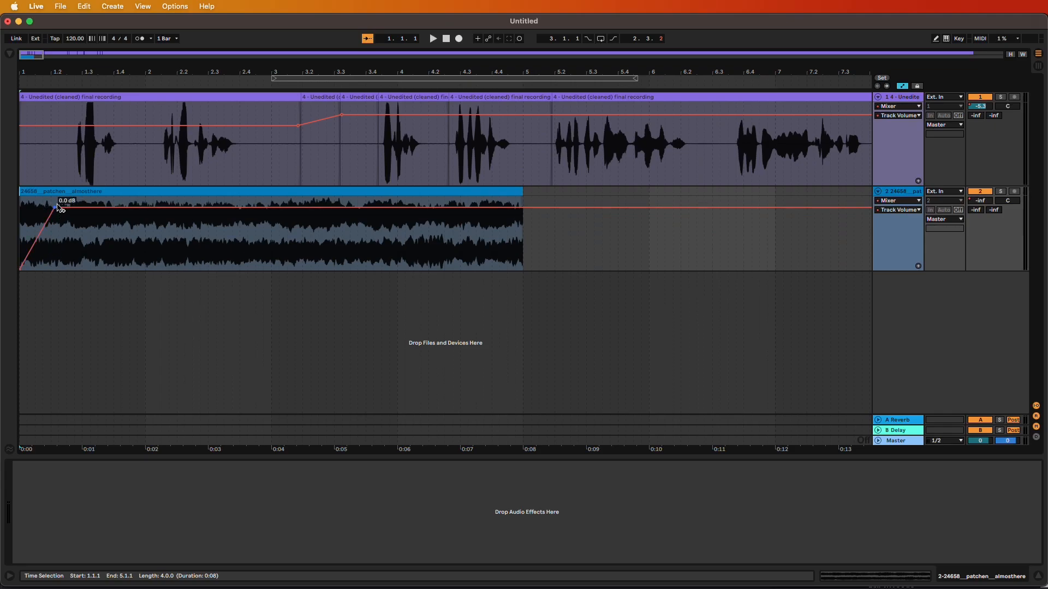
pyautogui.moveTo(57, 209); pyautogui.dragTo(55, 232)
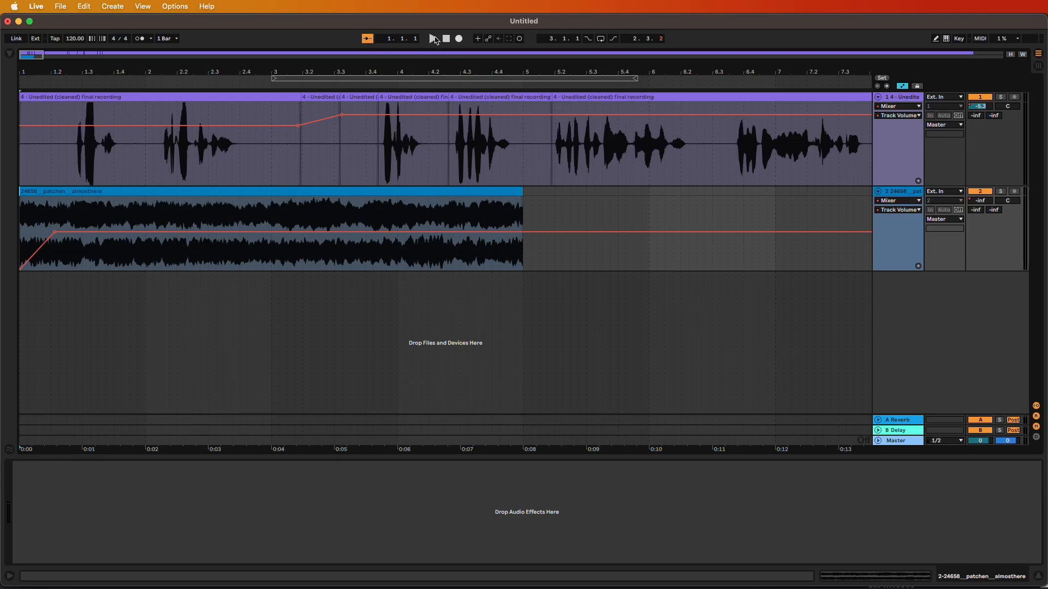
pyautogui.click(432, 39)
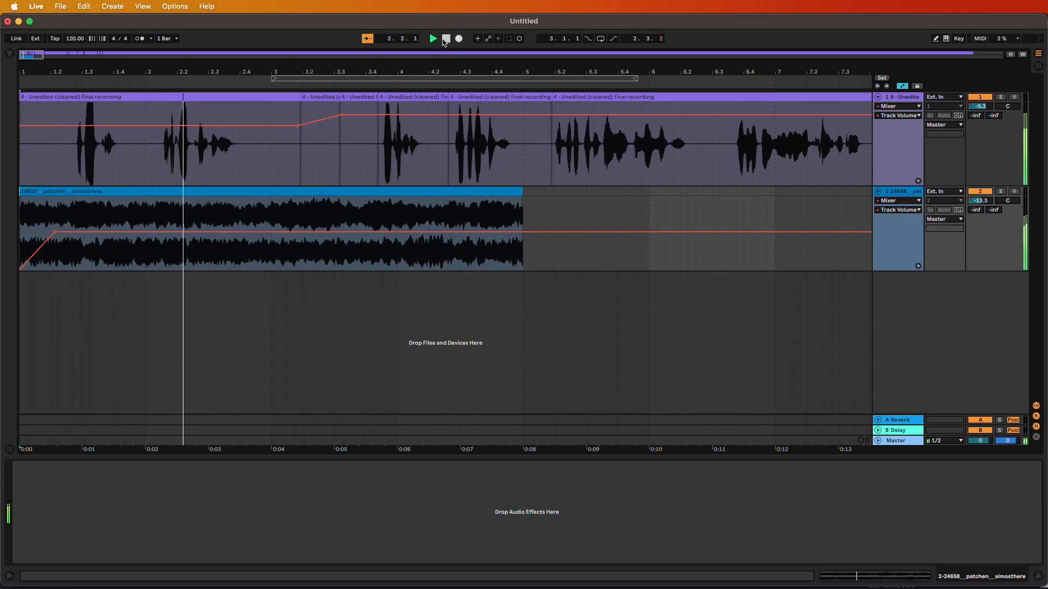
pyautogui.click(447, 38)
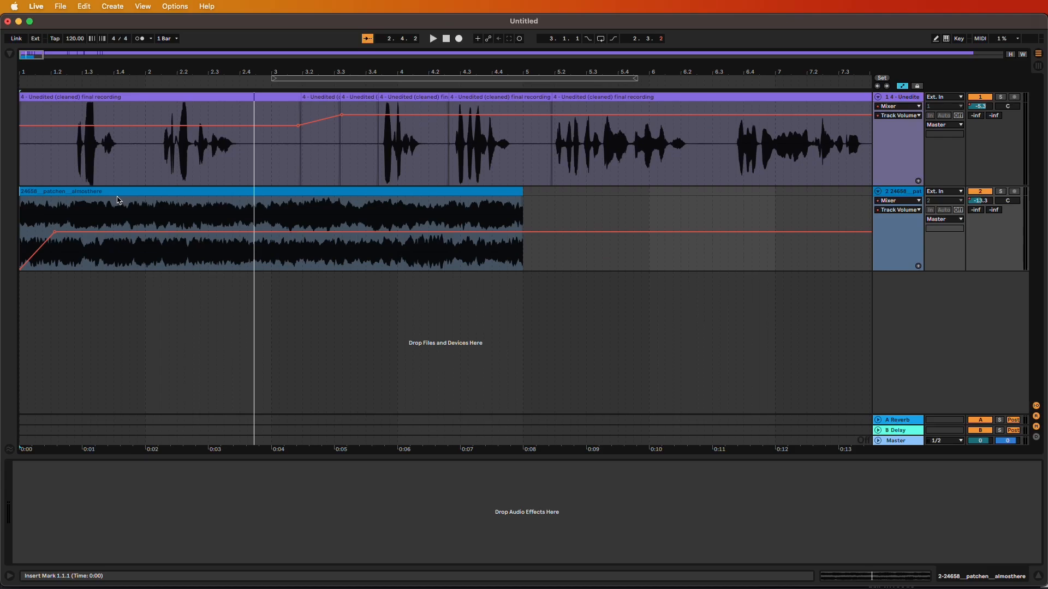
# - Move the music clip out to 3.3.1 and apply Duplicate Time twice to the voice track's silent opening, 1.1.1 to about 1.2.3
pyautogui.moveTo(62, 192); pyautogui.dragTo(376, 206)
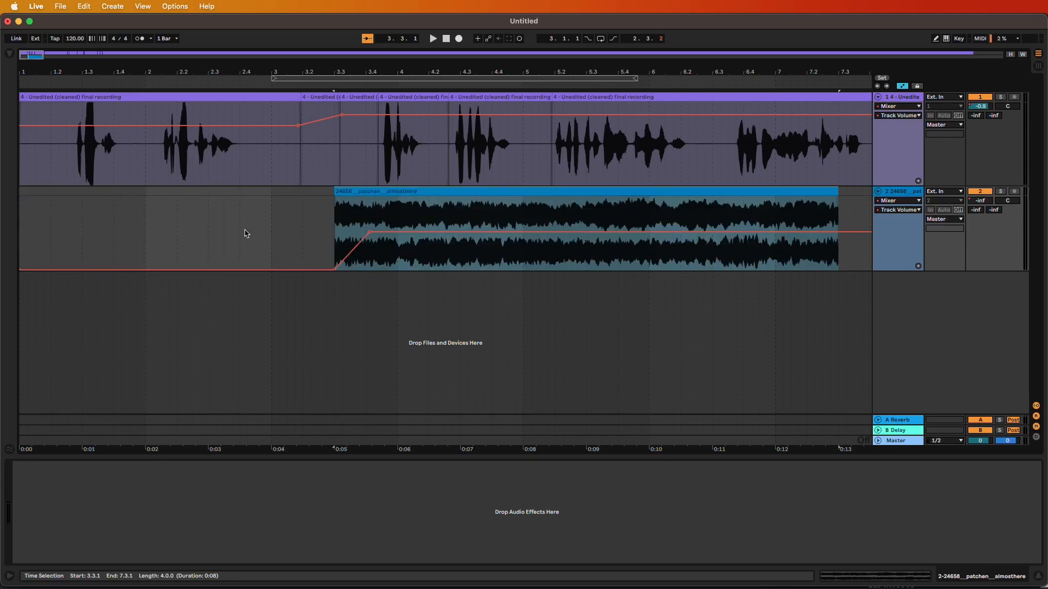
pyautogui.moveTo(68, 204); pyautogui.dragTo(1, 204)
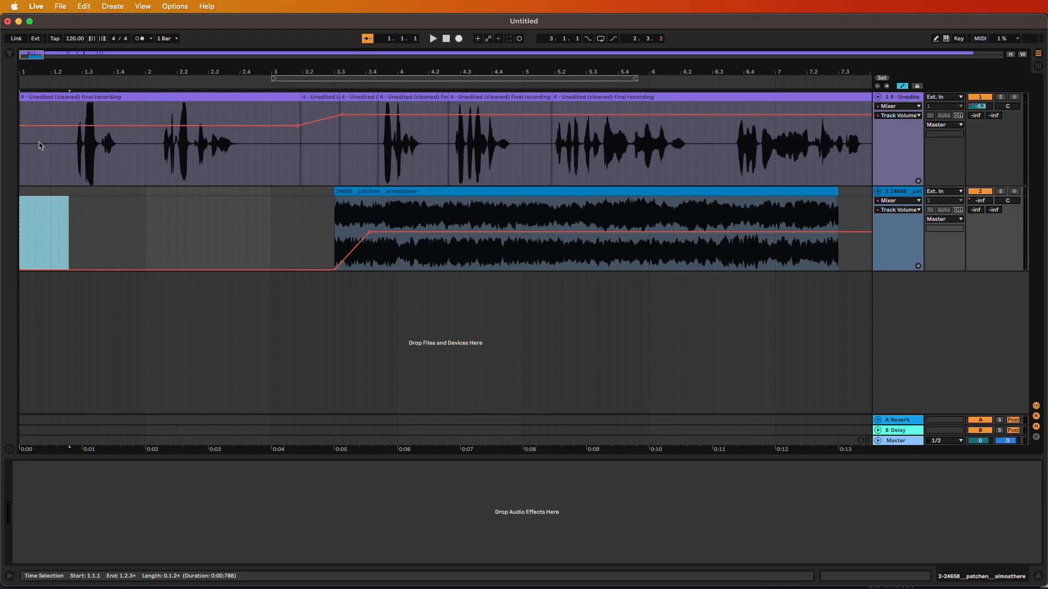
pyautogui.moveTo(66, 161); pyautogui.dragTo(20, 160)
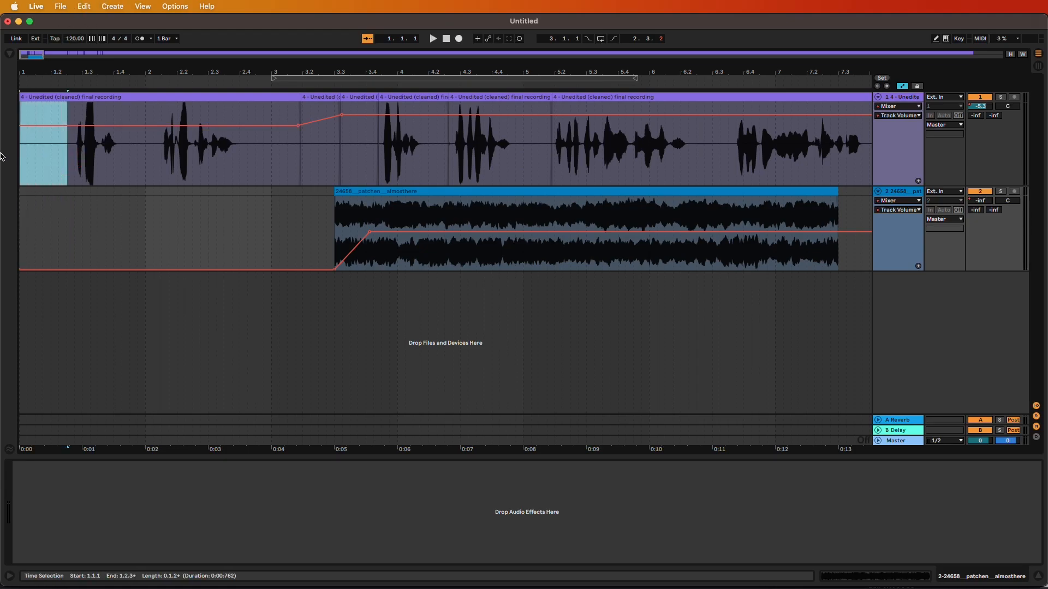
pyautogui.click(85, 7)
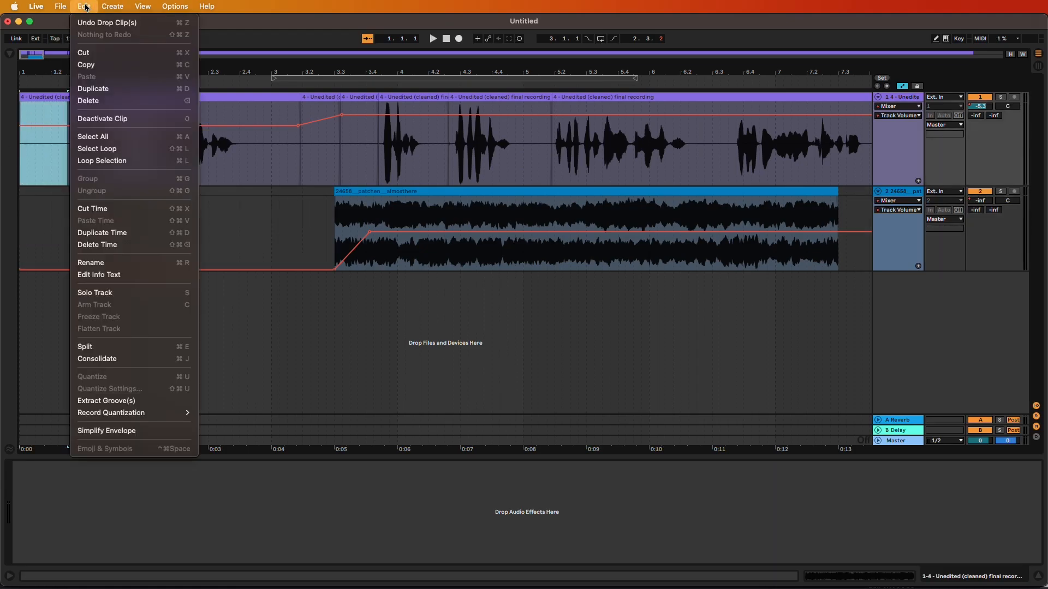
pyautogui.click(127, 232)
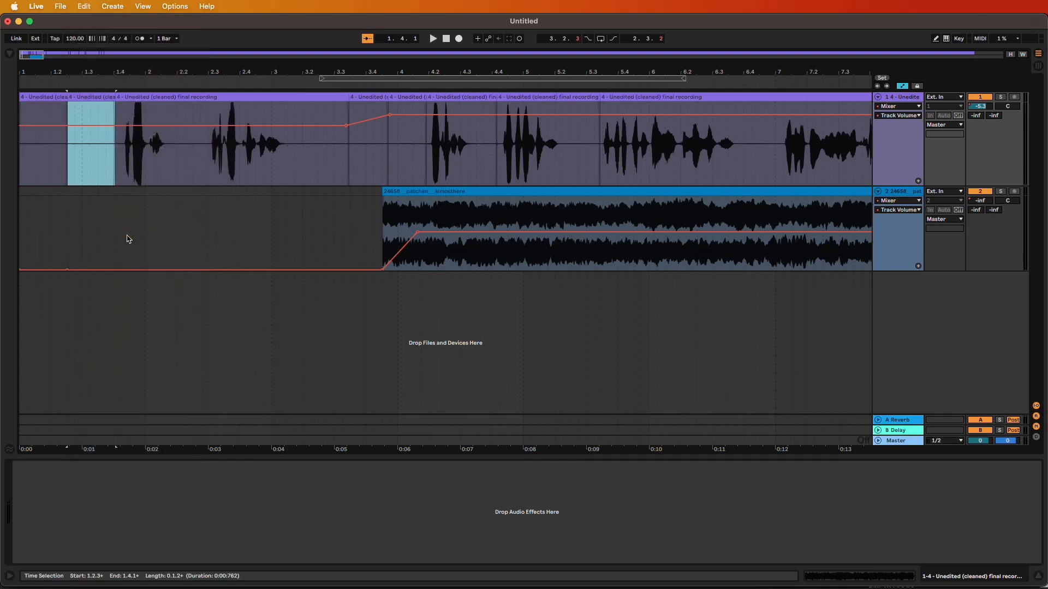
pyautogui.click(84, 6)
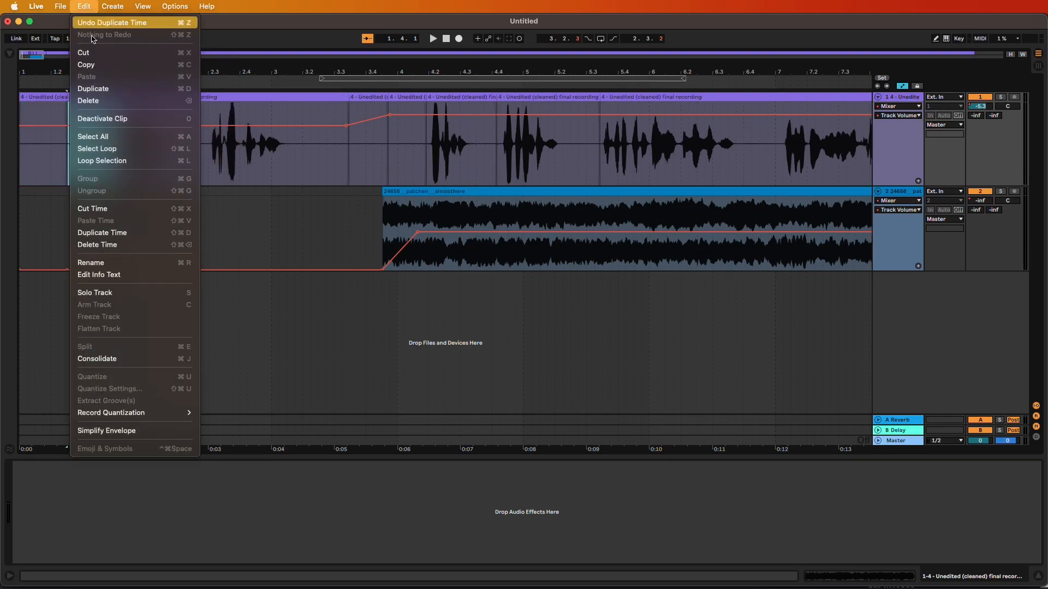
pyautogui.click(140, 233)
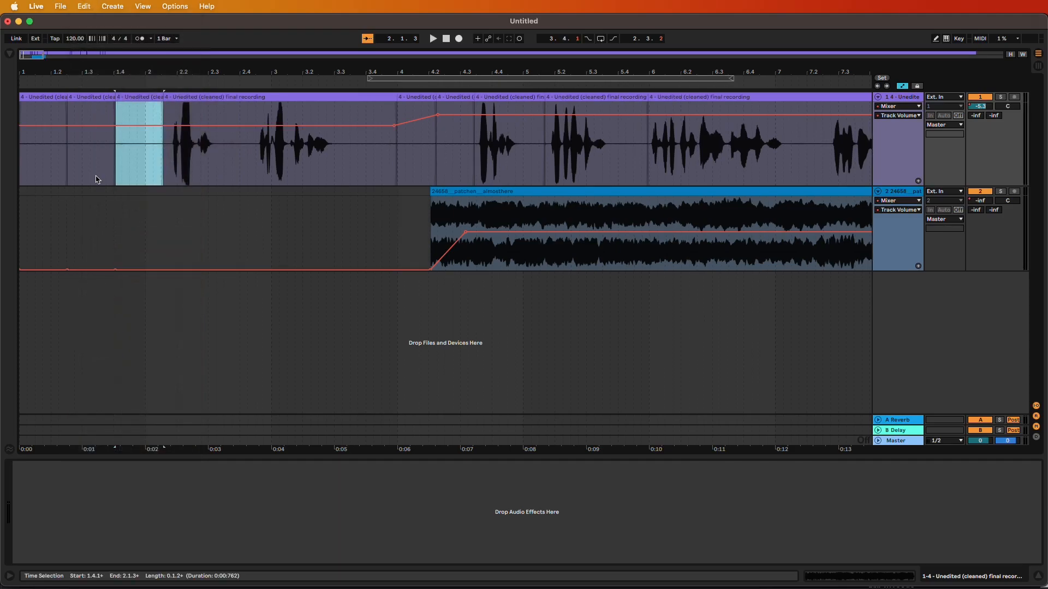
# - Move the music clip back to 1.1.1 and play the mix from the start into bar 3
pyautogui.moveTo(506, 192); pyautogui.dragTo(66, 215)
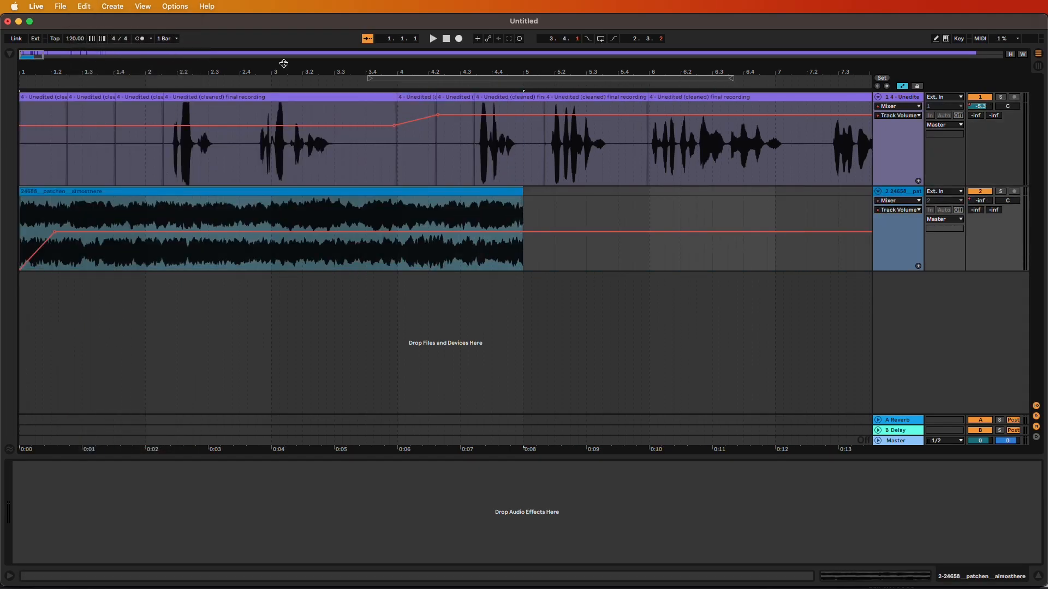
pyautogui.click(434, 39)
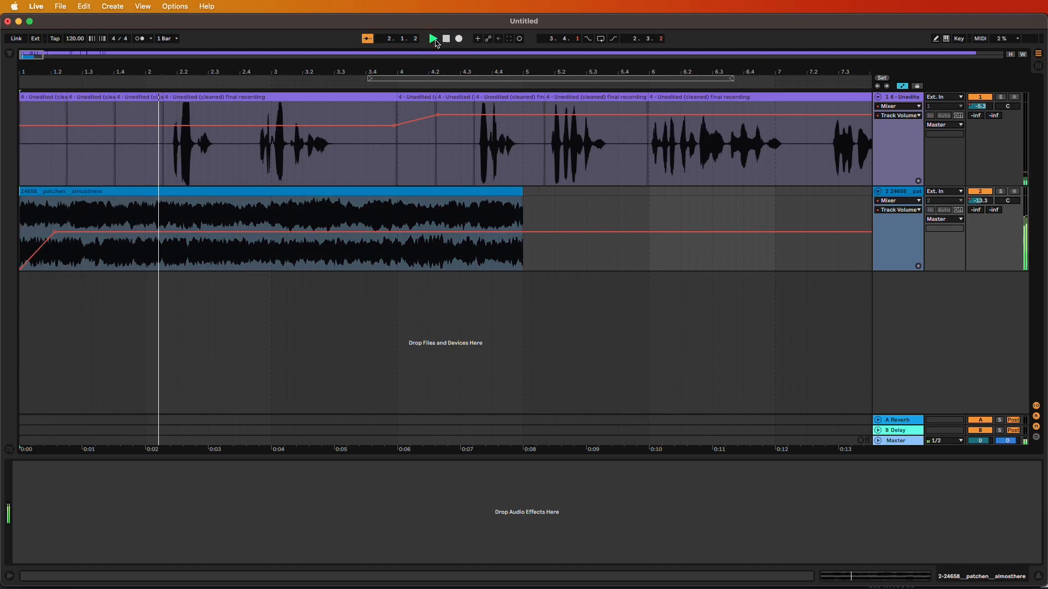
pyautogui.press('space')
# - Shape a voice volume fade-in from -inf at about bar 2 up to -5.3 dB at about 2.1.3, and return to the start
pyautogui.click(166, 126)
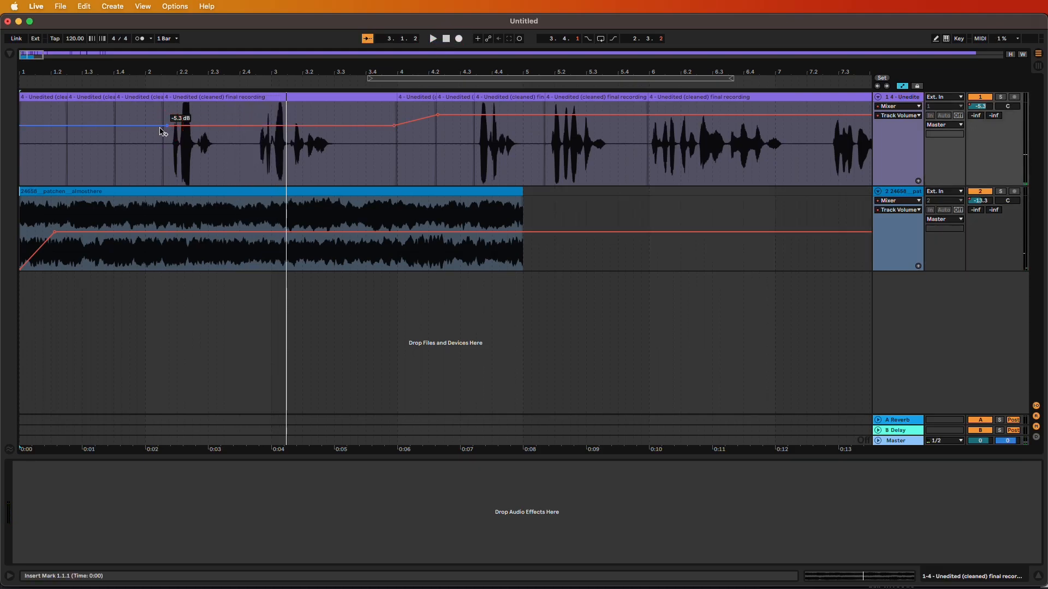
pyautogui.moveTo(162, 129); pyautogui.dragTo(143, 185)
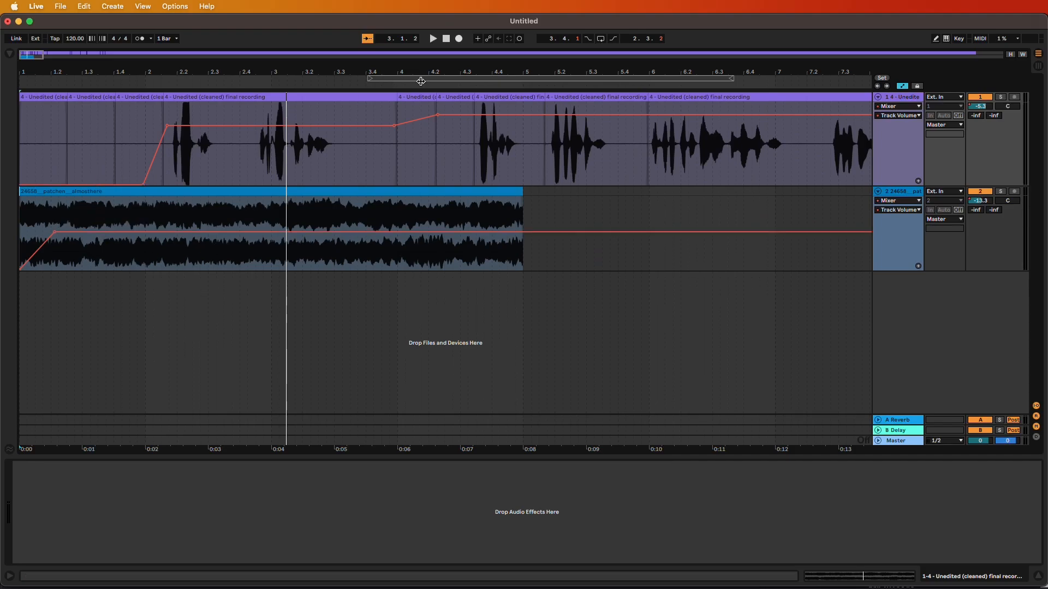
pyautogui.click(446, 38)
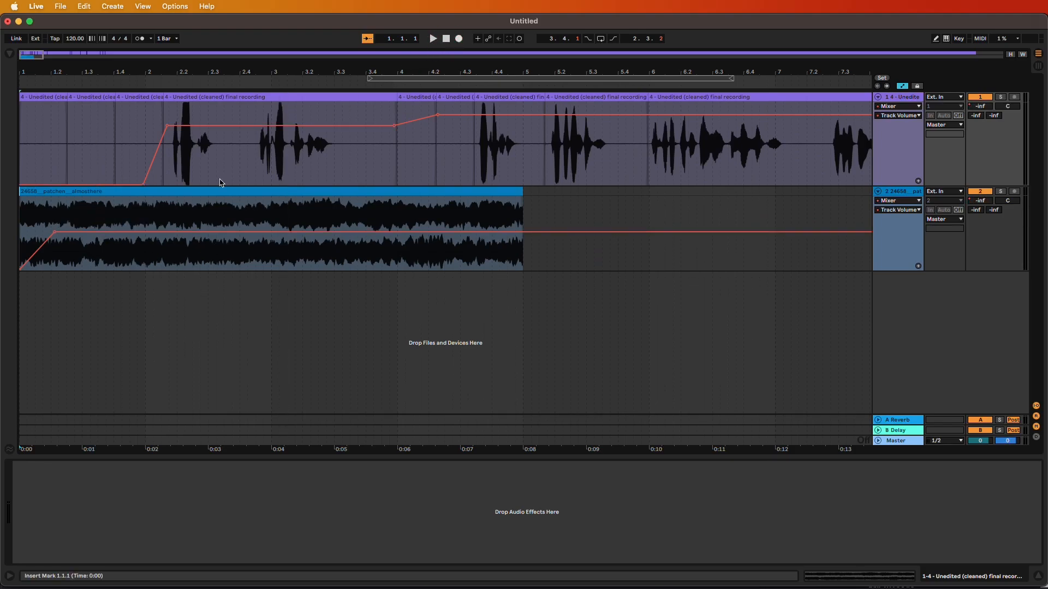
# - Lengthen the music fade-in to reach -13.3 dB at about 1.2.4, removing the earlier breakpoint, and play the mix into bar 4
pyautogui.click(75, 232)
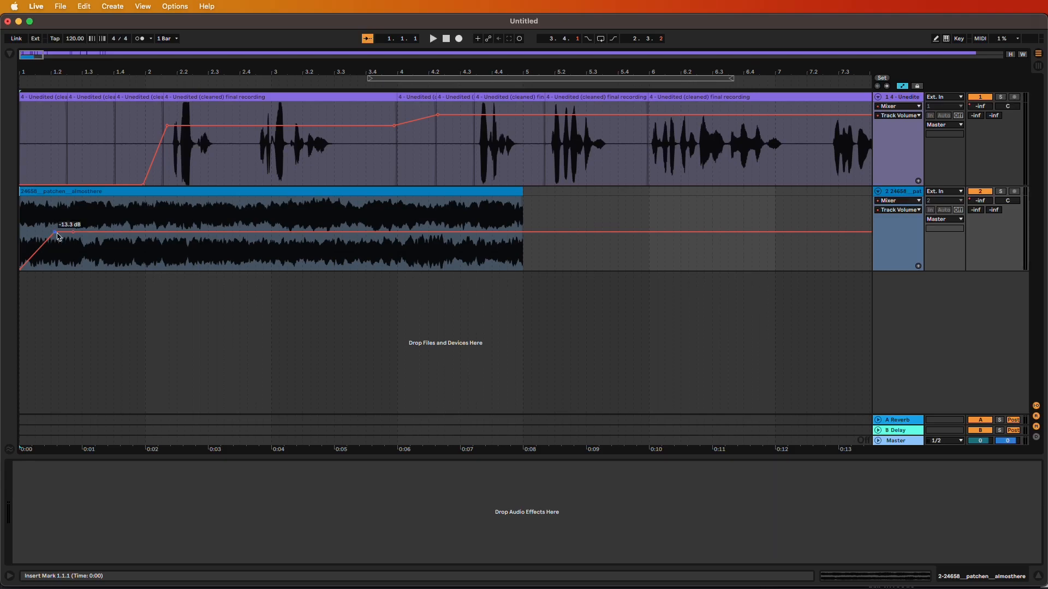
pyautogui.click(55, 233)
pyautogui.click(433, 39)
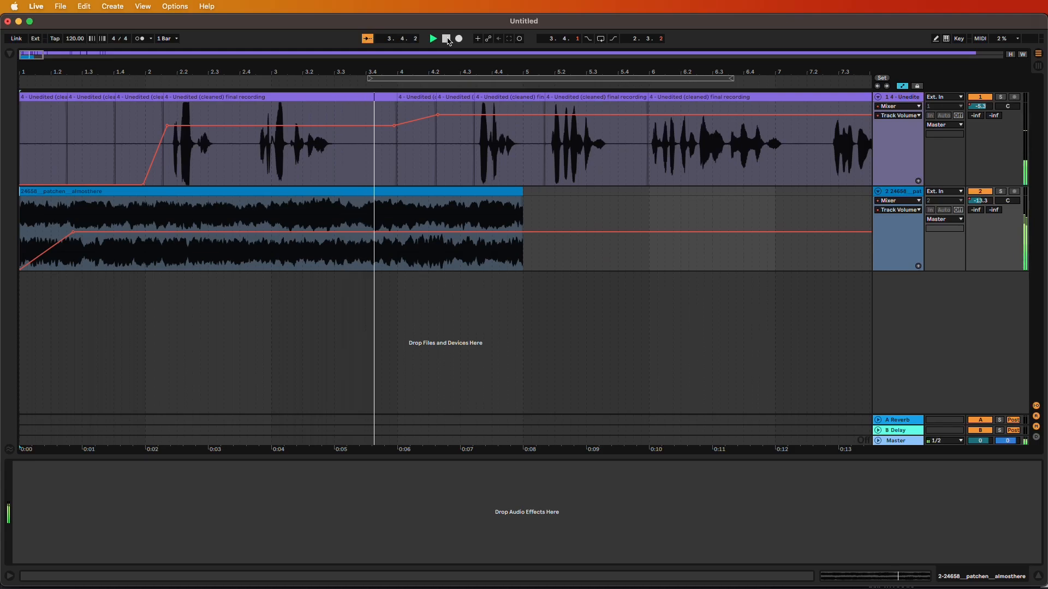
pyautogui.click(447, 38)
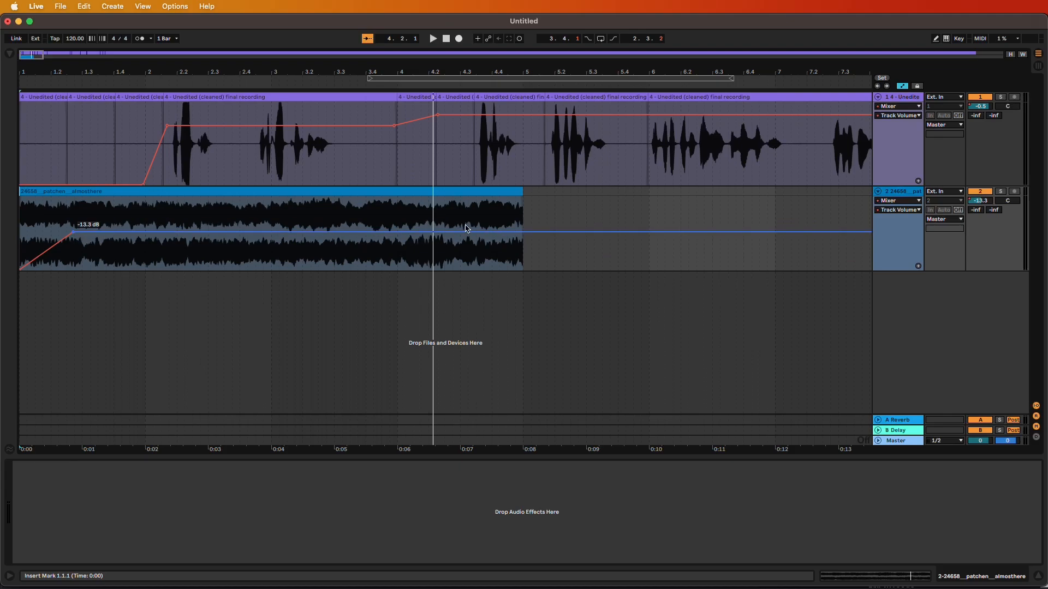
# - Extend the end of the music clip to about 15.4.3 and return the playback position to the start
pyautogui.click(511, 193)
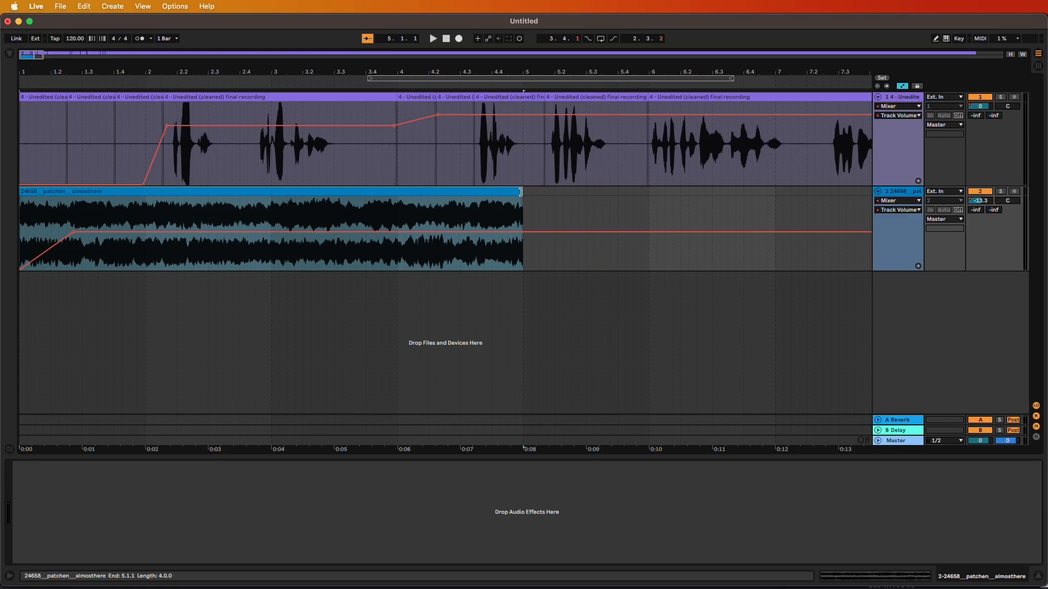
pyautogui.moveTo(41, 55); pyautogui.dragTo(75, 54)
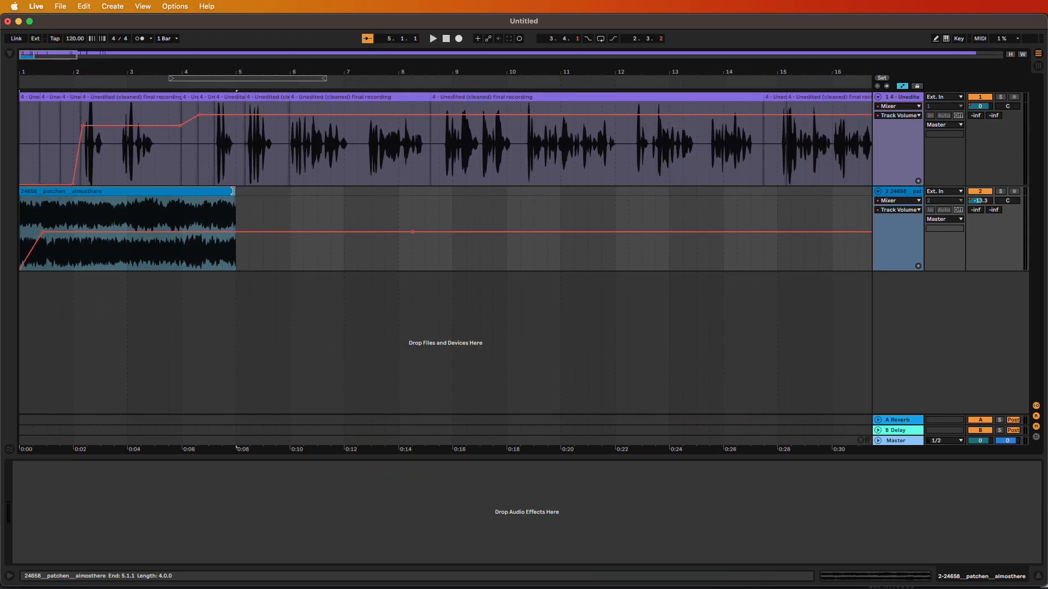
pyautogui.moveTo(233, 191); pyautogui.dragTo(829, 196)
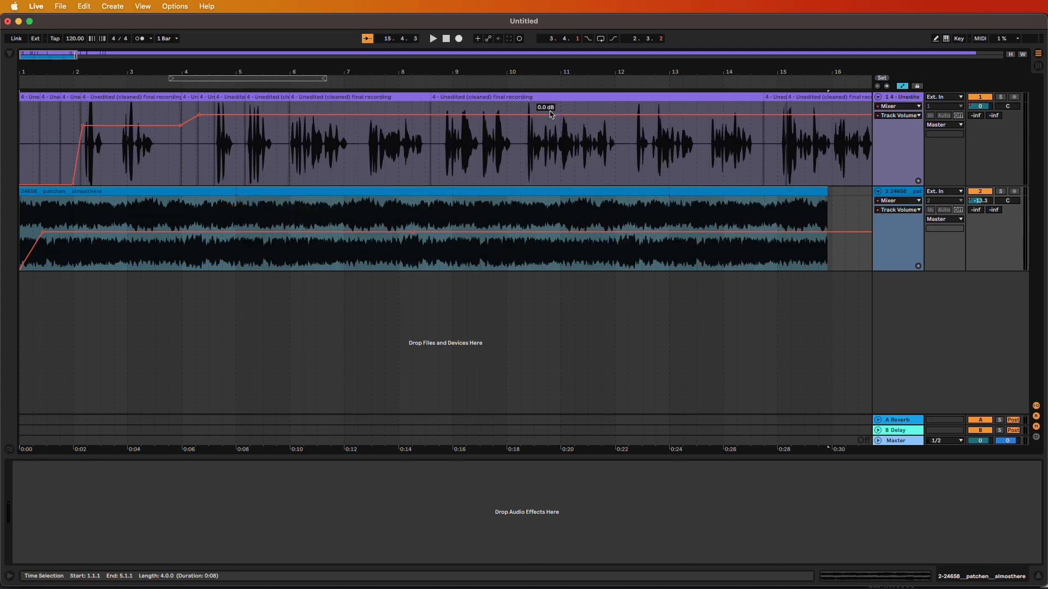
pyautogui.click(446, 39)
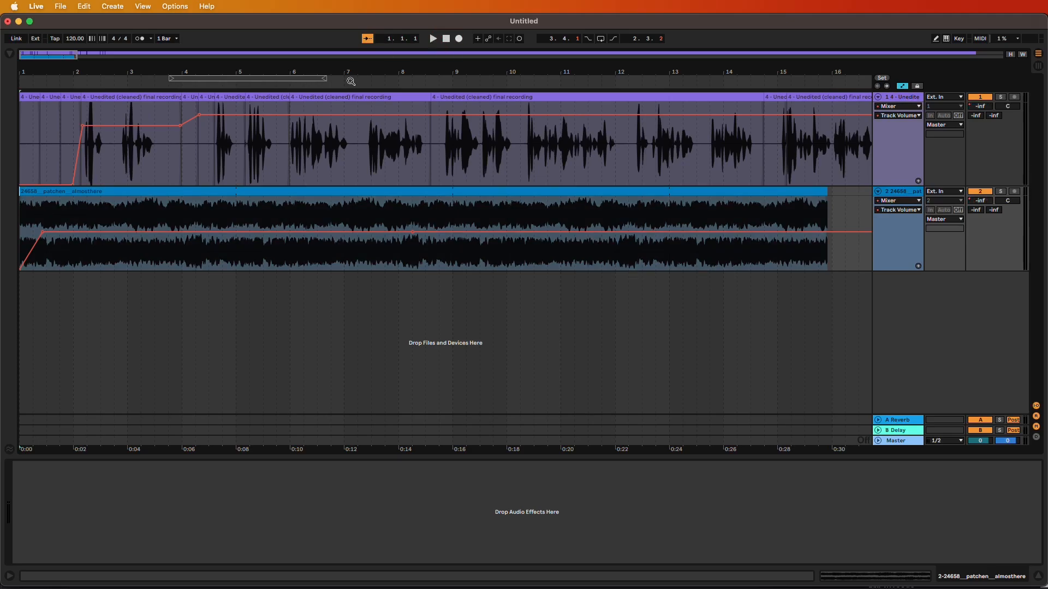
# - Dip the music volume from about 3.3 to -19.4 dB at about 4.2, and delete the breakpoint near bar 8
pyautogui.click(163, 232)
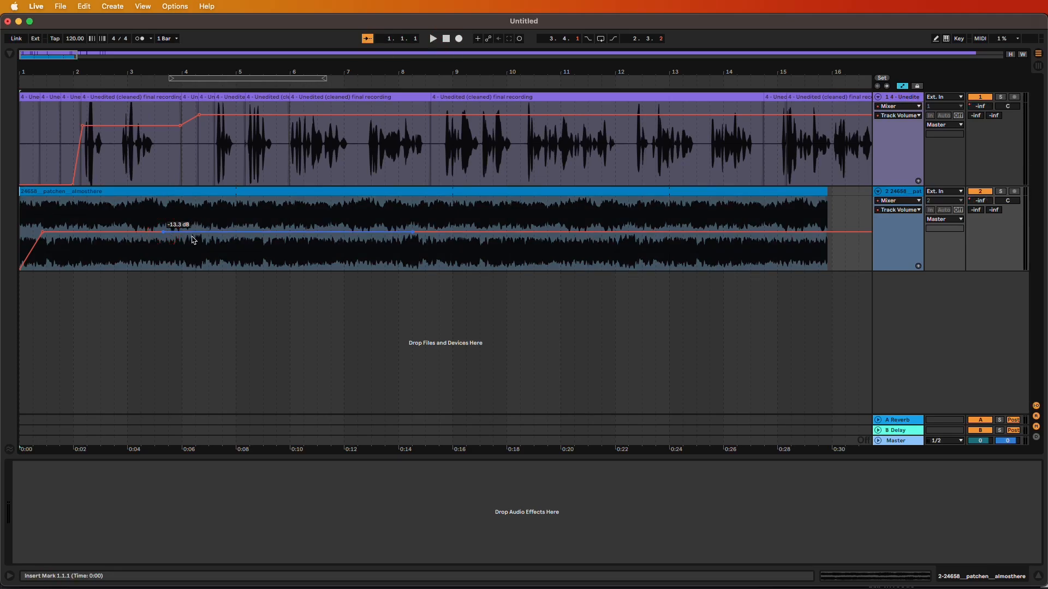
pyautogui.moveTo(198, 232); pyautogui.dragTo(198, 242)
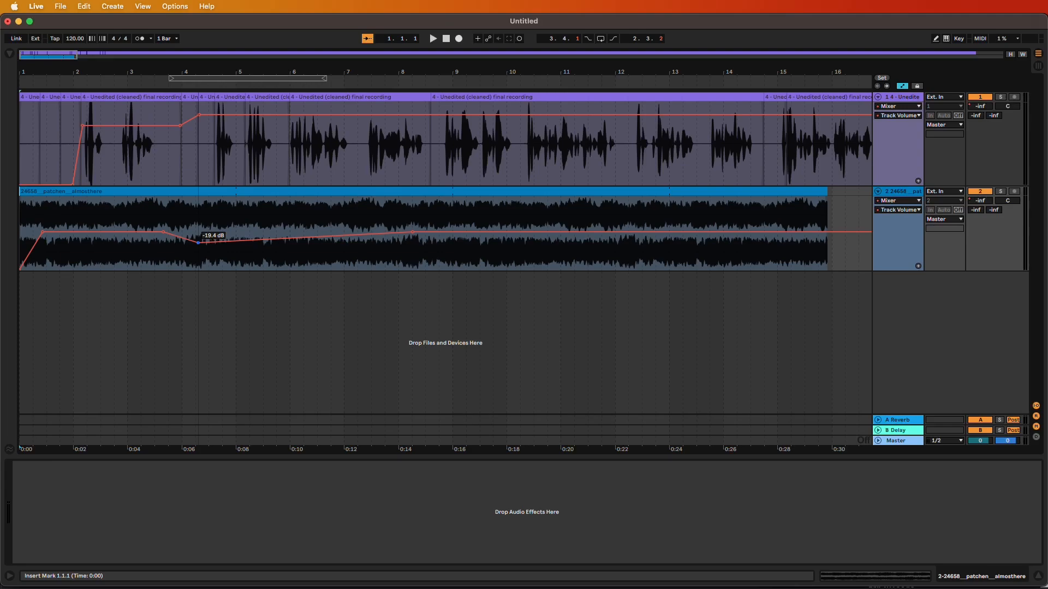
pyautogui.click(413, 233)
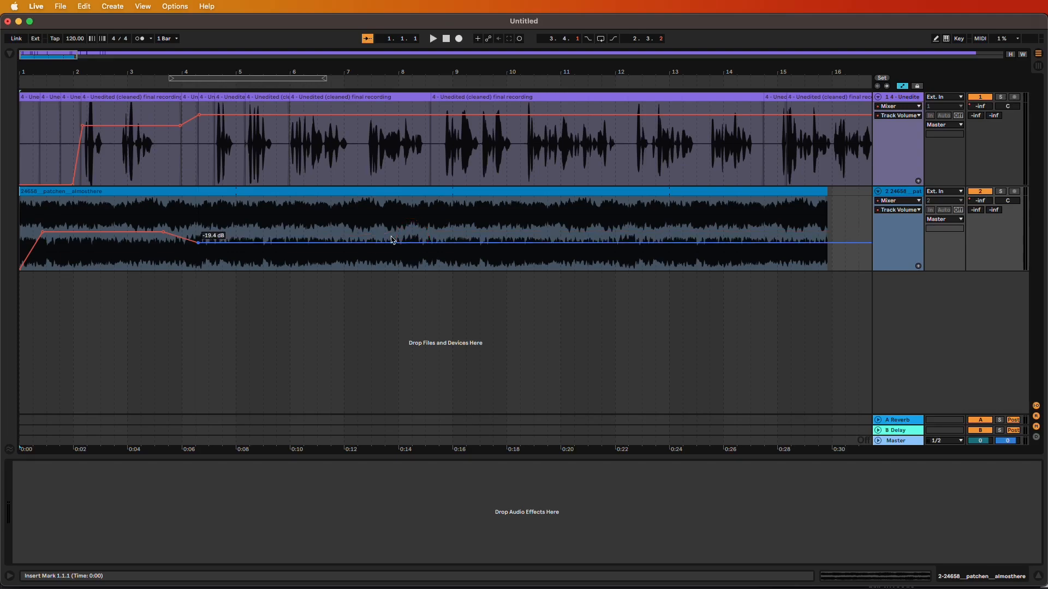
# - Add a music fade-out from -19.4 dB at about 5.4 down to -inf at about 7.3, and play the mix
pyautogui.click(285, 242)
pyautogui.moveTo(302, 243); pyautogui.dragTo(377, 270)
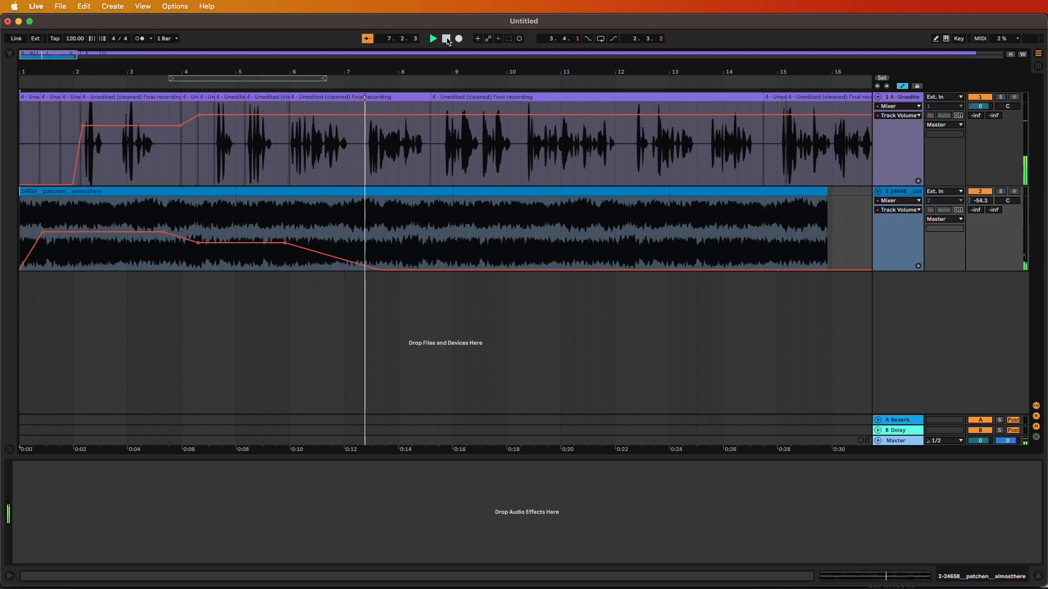
pyautogui.click(447, 39)
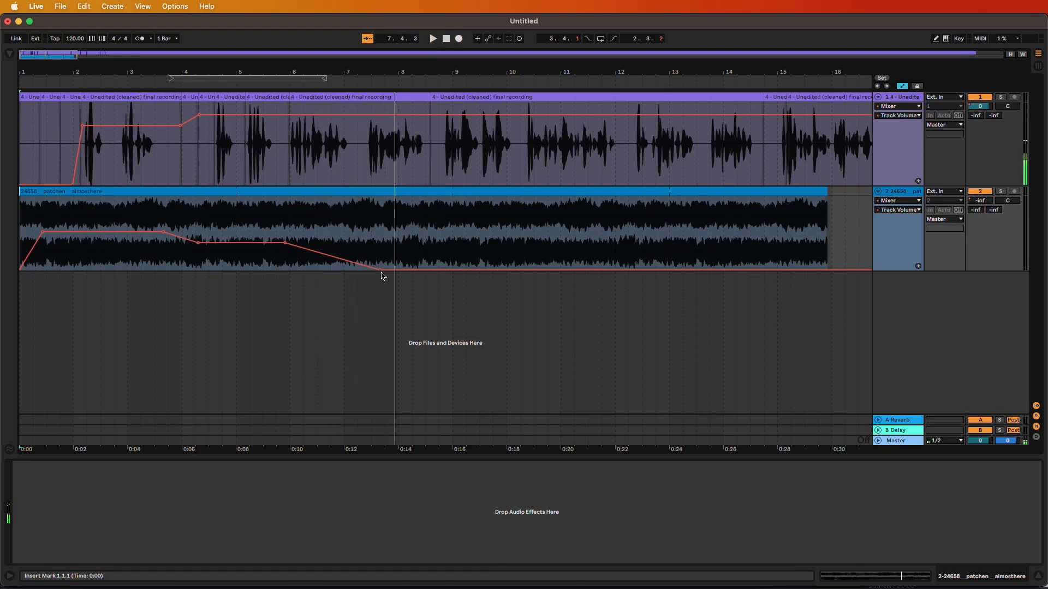
# - Stretch the music fade-out's end to about 9.3, add a lower breakpoint at about 6.2, and play the fade through bar 8
pyautogui.moveTo(380, 269); pyautogui.dragTo(481, 270)
pyautogui.moveTo(299, 255)
pyautogui.mouseDown()
pyautogui.moveTo(285, 244)
pyautogui.moveTo(307, 250)
pyautogui.mouseUp()
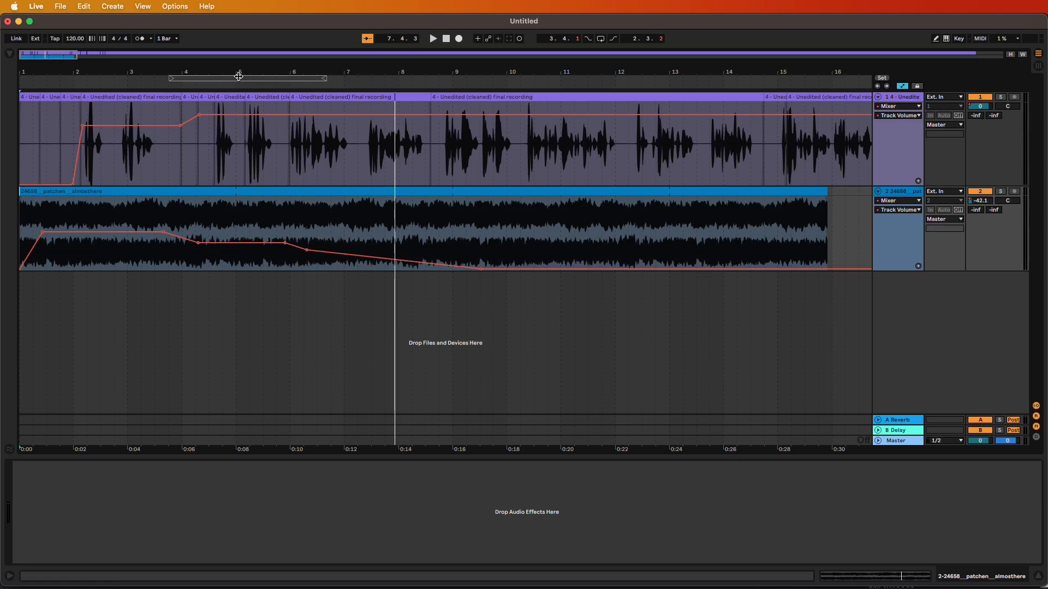
pyautogui.click(154, 80)
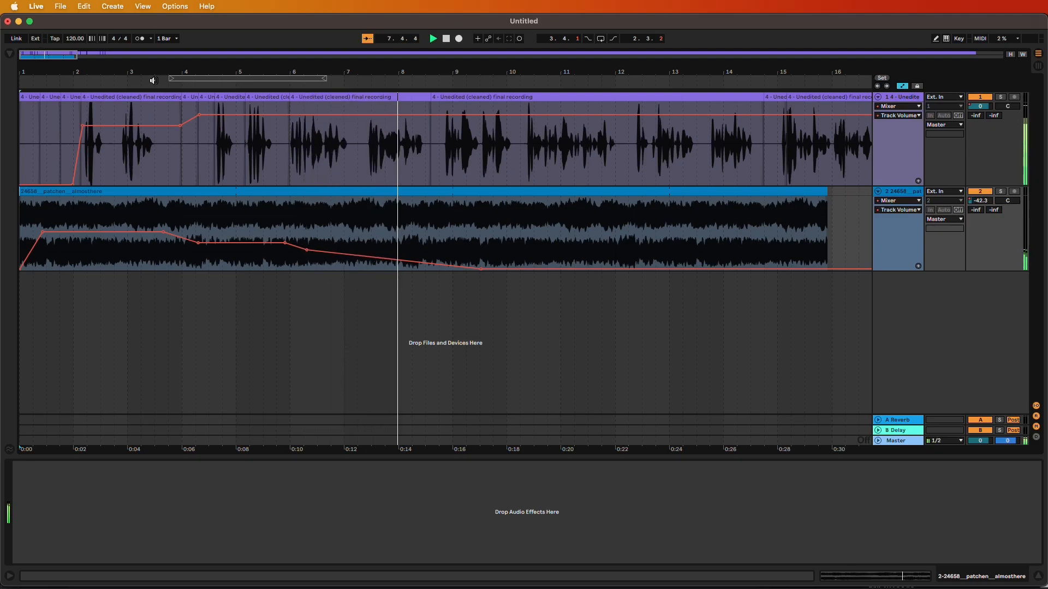
pyautogui.click(446, 39)
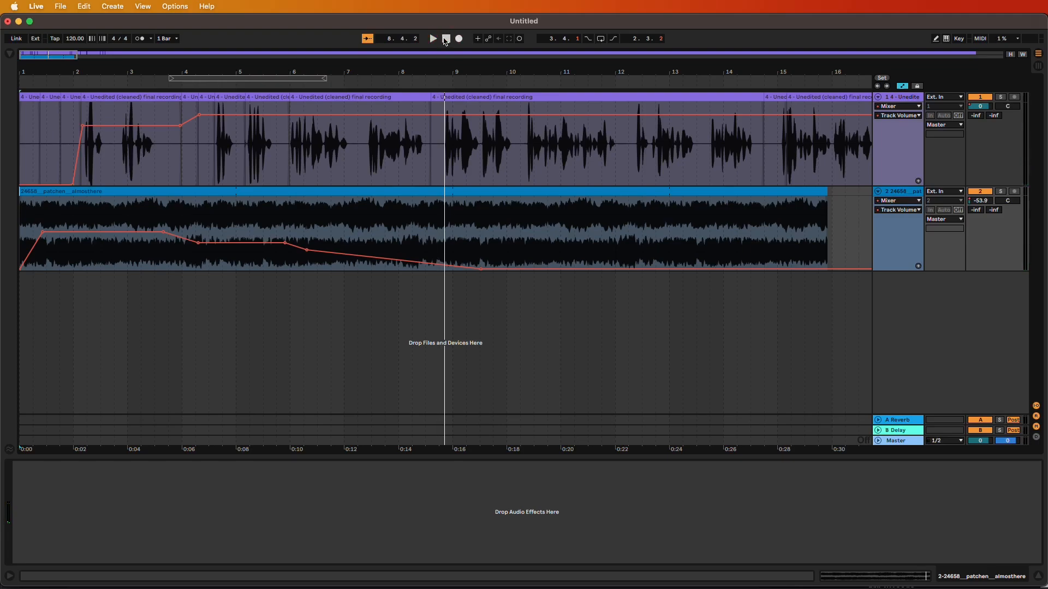
# - Begin saving the Live Set under a new location and go to the AS folder inside the Brooklyn College 2023 folder
pyautogui.press('super+s')
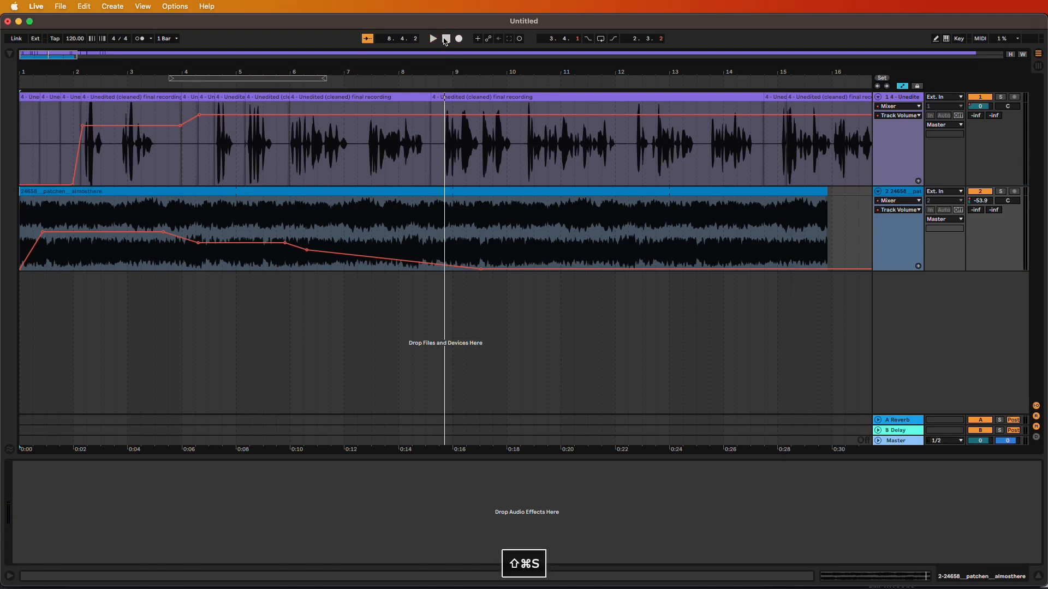
pyautogui.moveTo(858, 154); pyautogui.dragTo(610, 167)
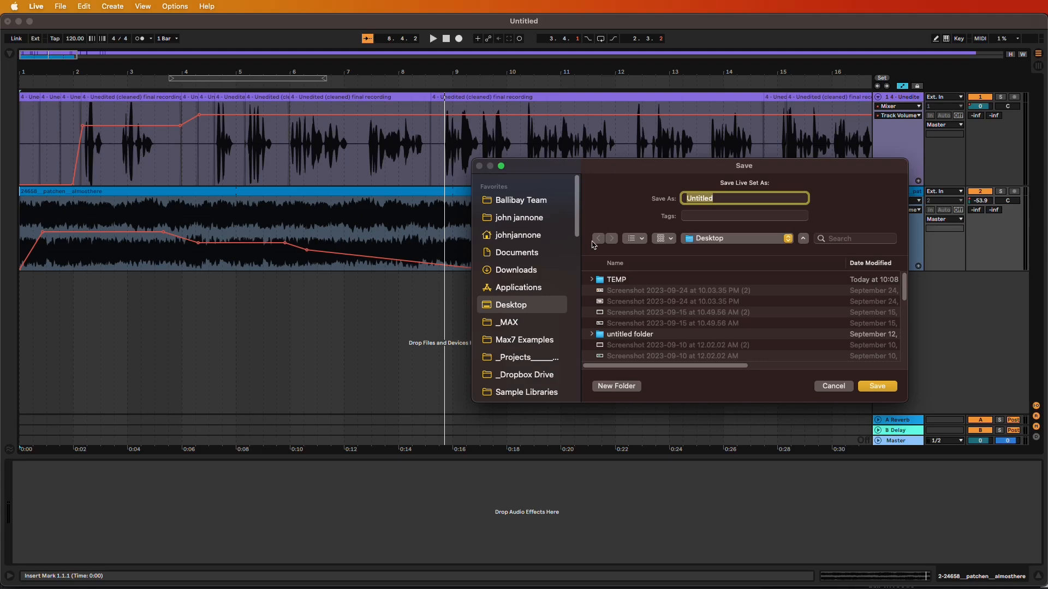
pyautogui.scroll(-10, 514, 298)
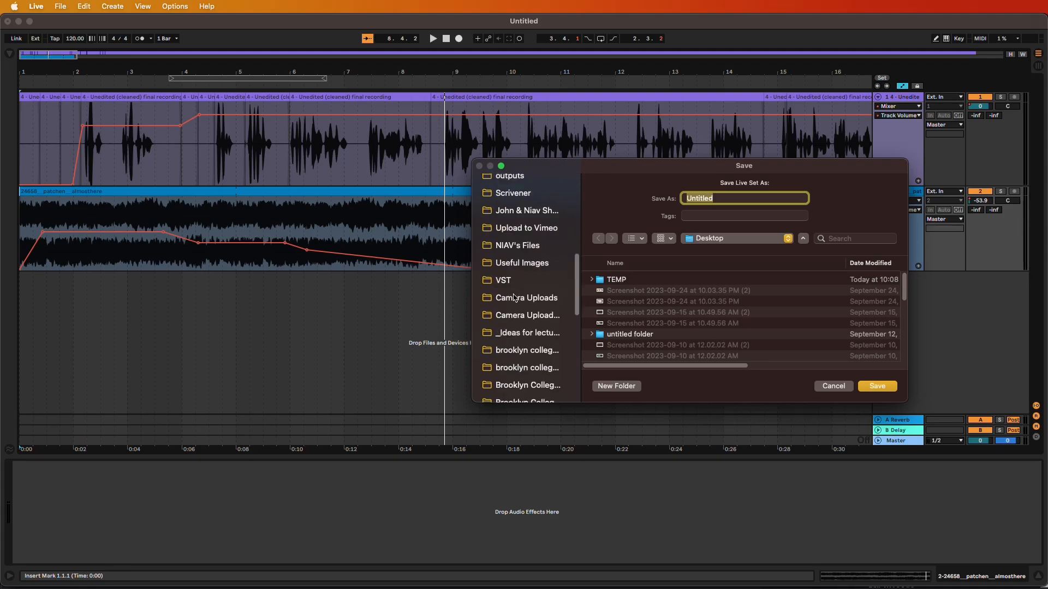
pyautogui.click(518, 298)
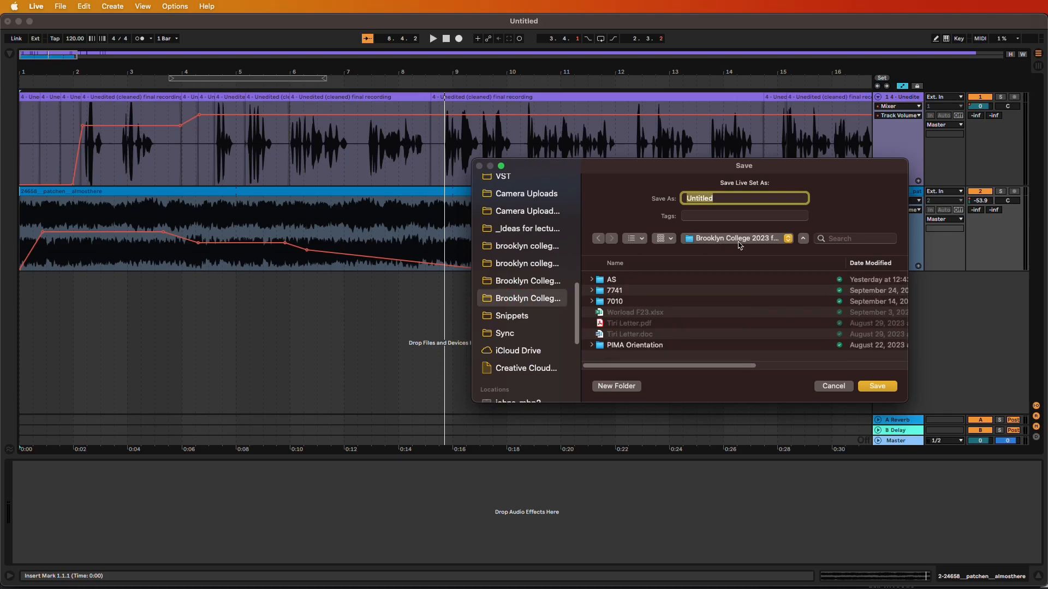
pyautogui.click(620, 282)
pyautogui.doubleClick(620, 281)
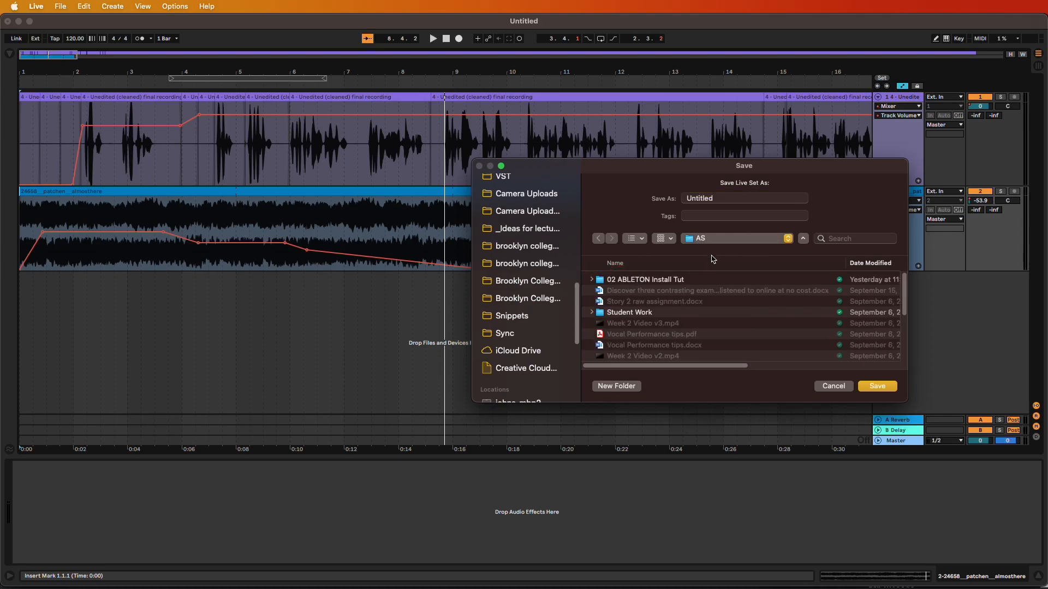
# - Create a new folder named Live Intro inside the AS folder as the save location
pyautogui.scroll(-5, 652, 347)
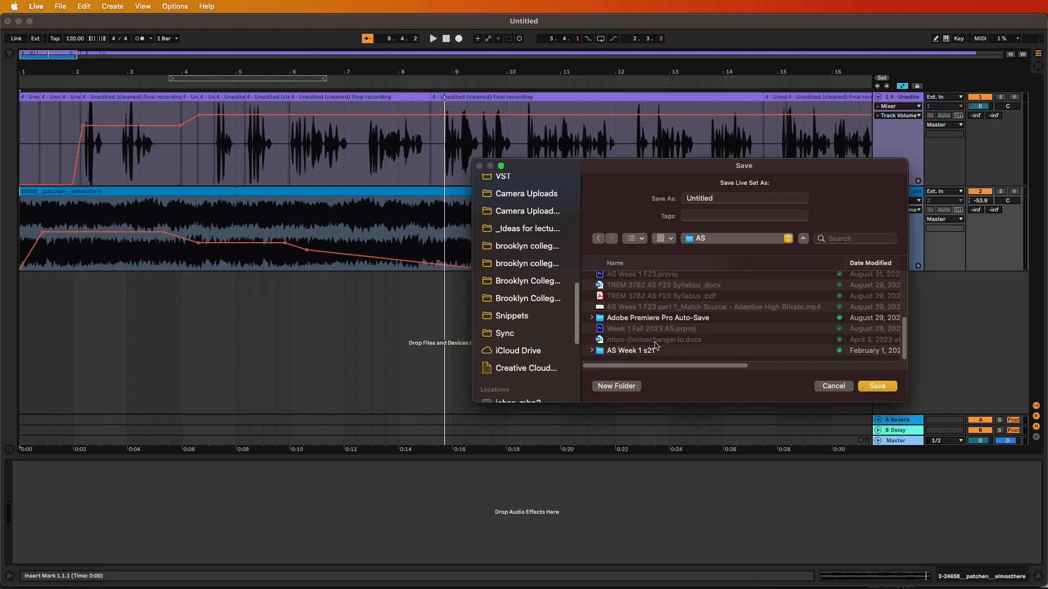
pyautogui.click(601, 386)
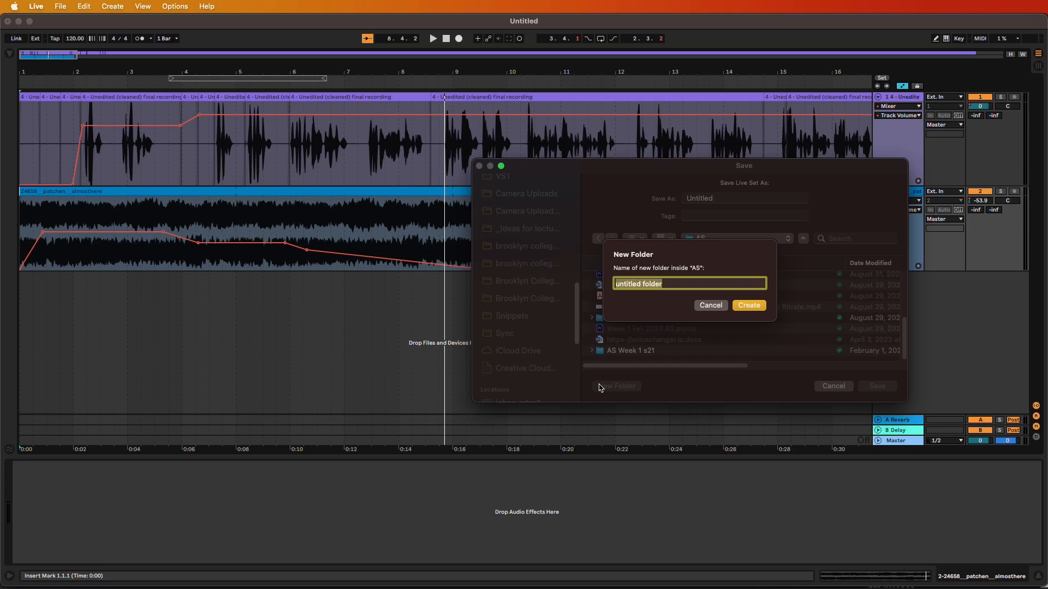
pyautogui.write('Live Intro')
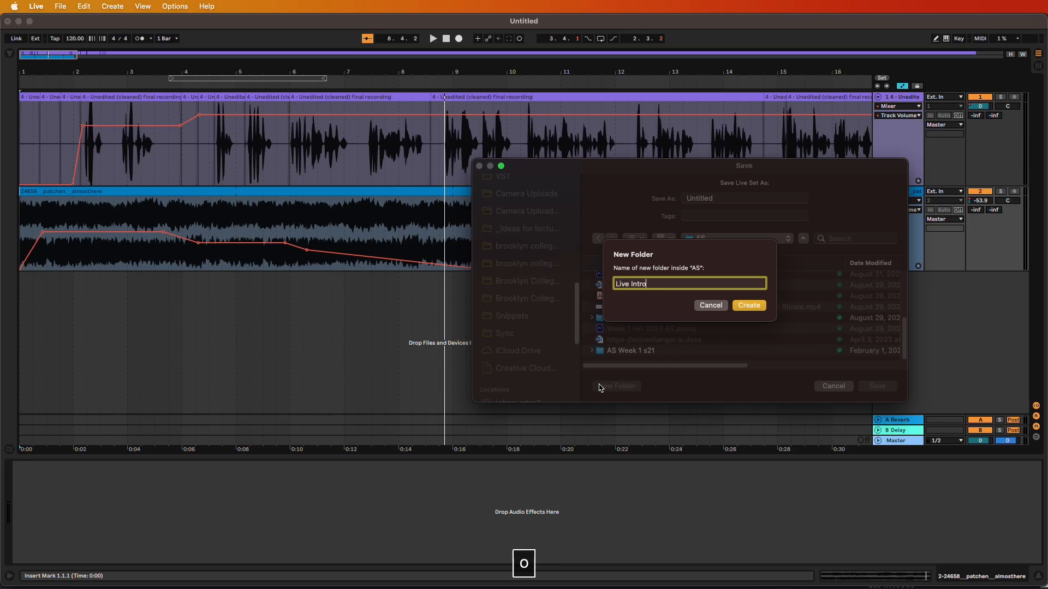
pyautogui.click(749, 305)
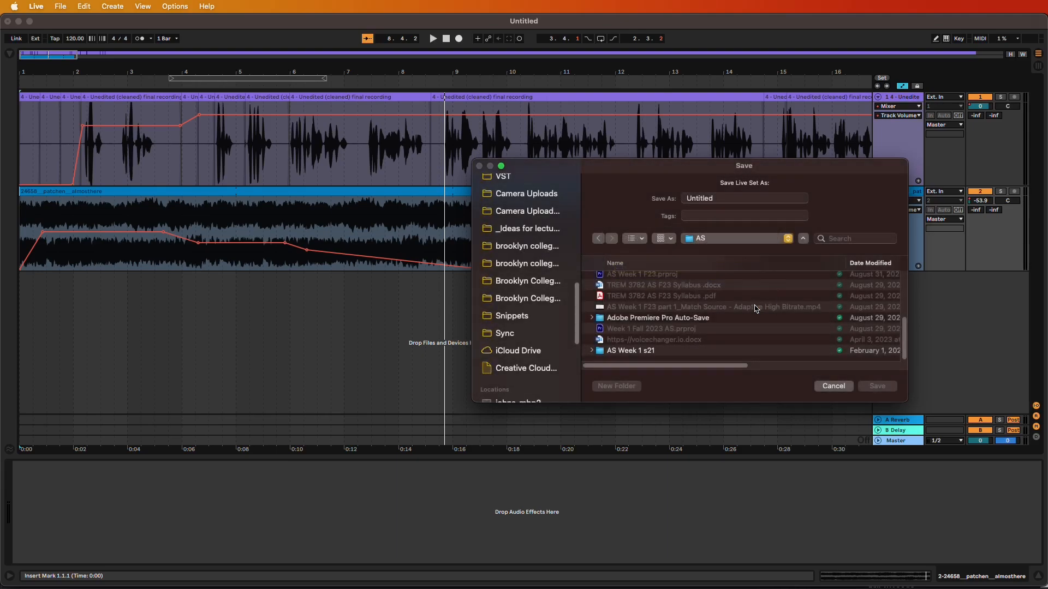
pyautogui.click(726, 238)
pyautogui.click(720, 236)
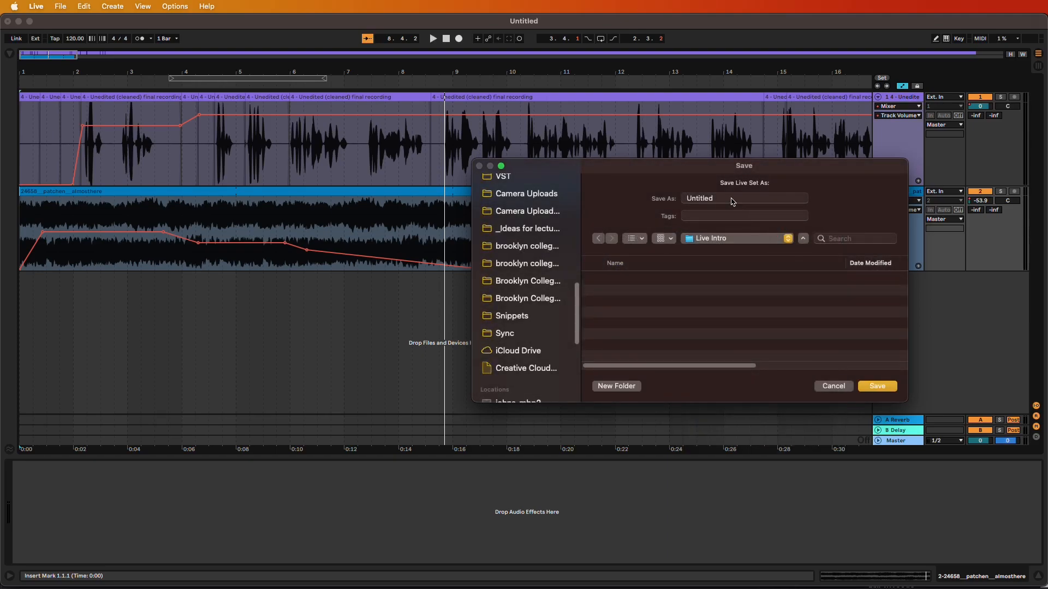
# - Name the Live Set Live Intro Session and save it in the Live Intro folder
pyautogui.moveTo(731, 199); pyautogui.dragTo(631, 198)
pyautogui.write('Li')
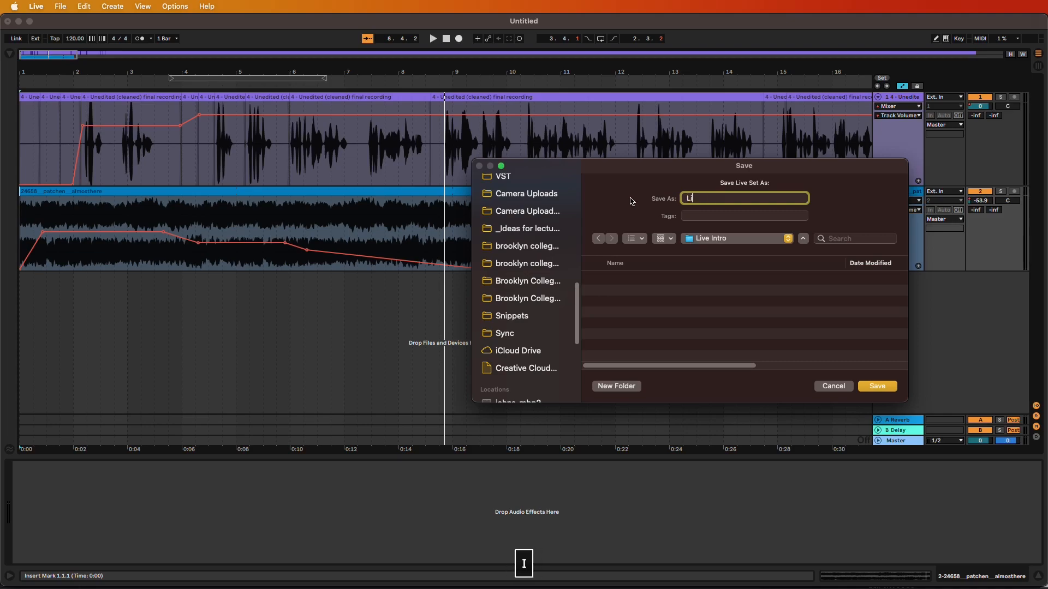
pyautogui.write('ve Intro ')
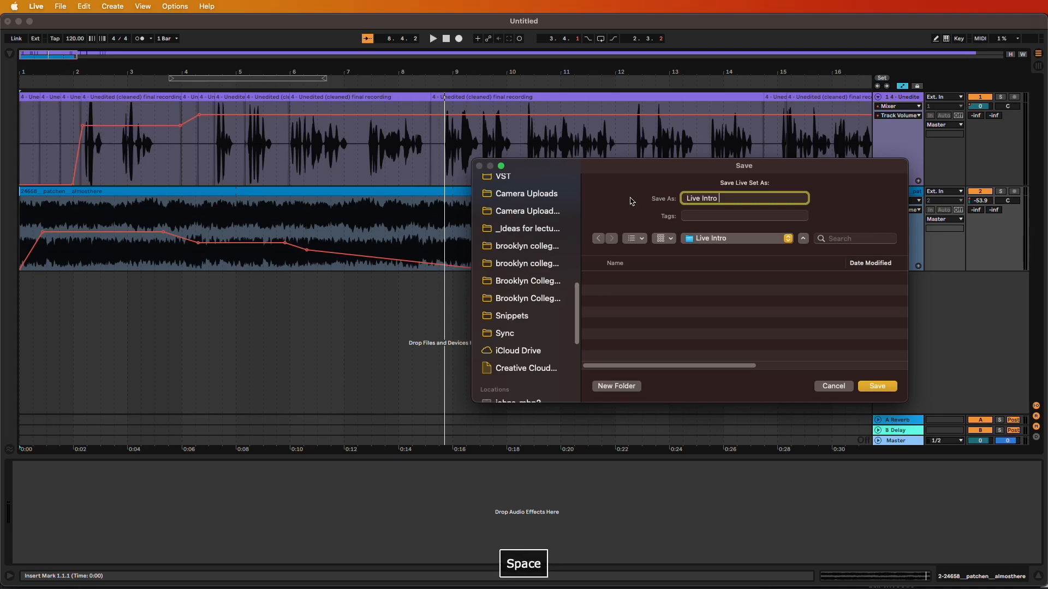
pyautogui.write('Session')
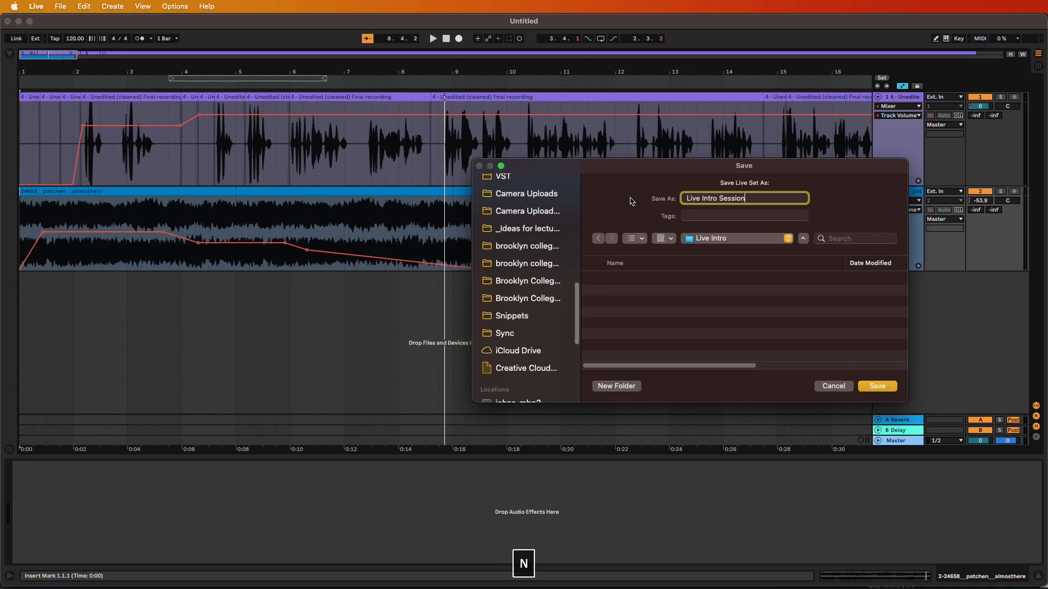
pyautogui.click(866, 387)
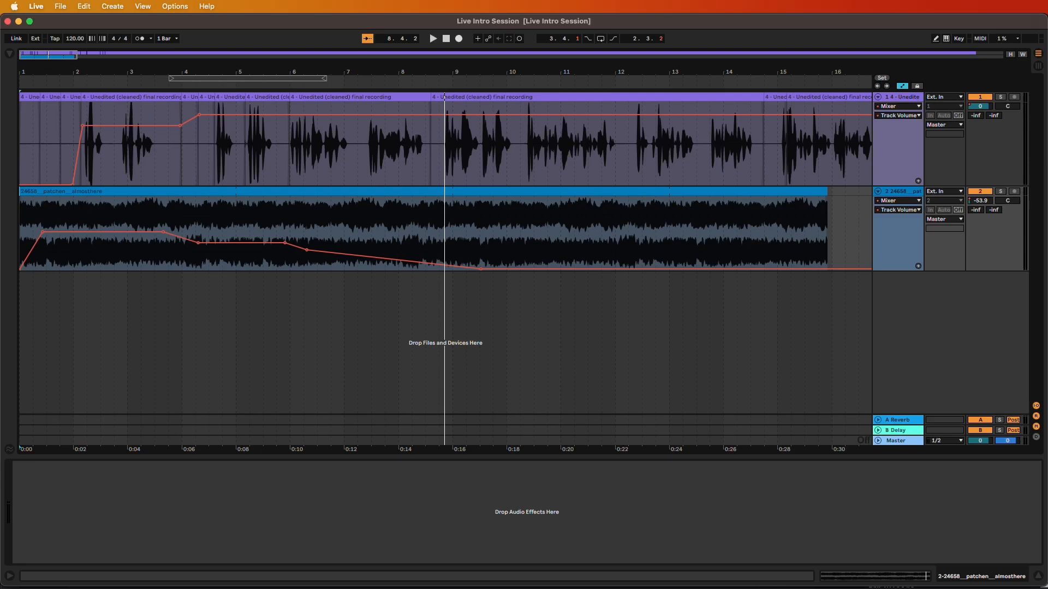
# - Switch to Finder and examine the contents of the Live Intro Session Project folder, including Ableton Project Info
pyautogui.press('super+Tab')
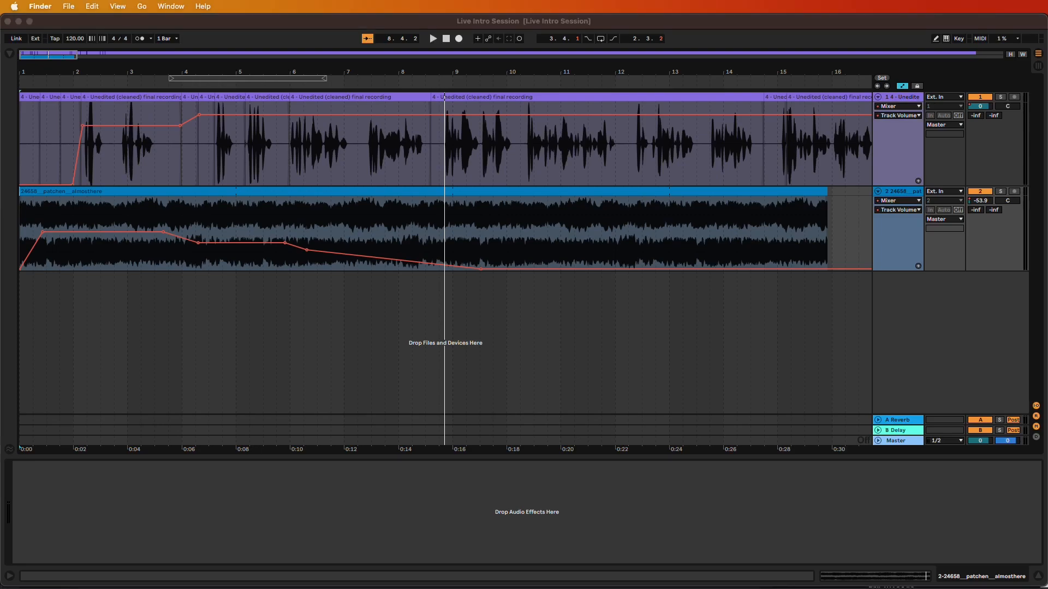
pyautogui.moveTo(1046, 317); pyautogui.dragTo(467, 92)
pyautogui.click(406, 280)
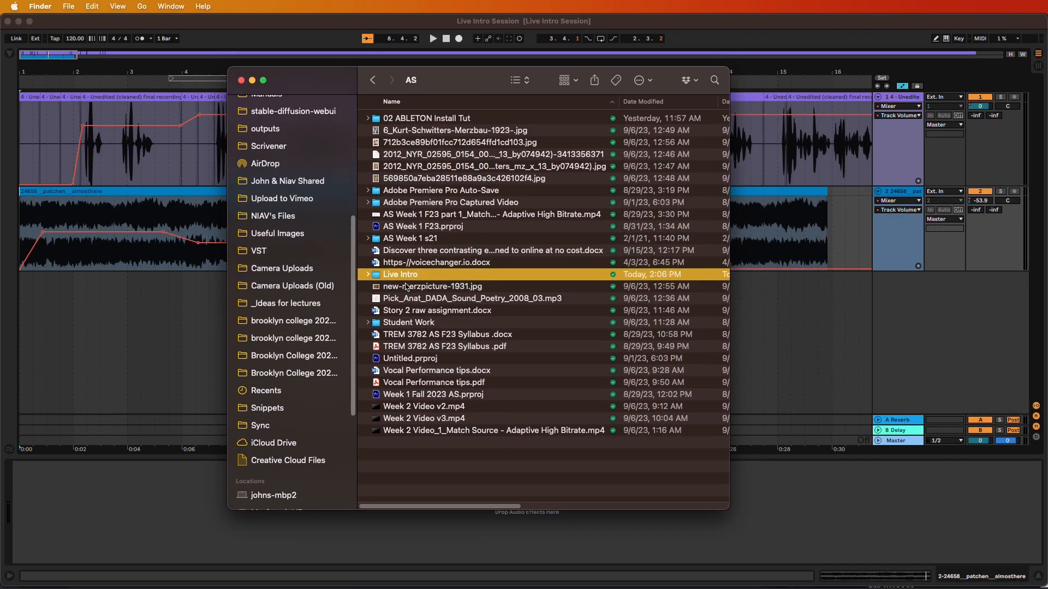
pyautogui.click(368, 275)
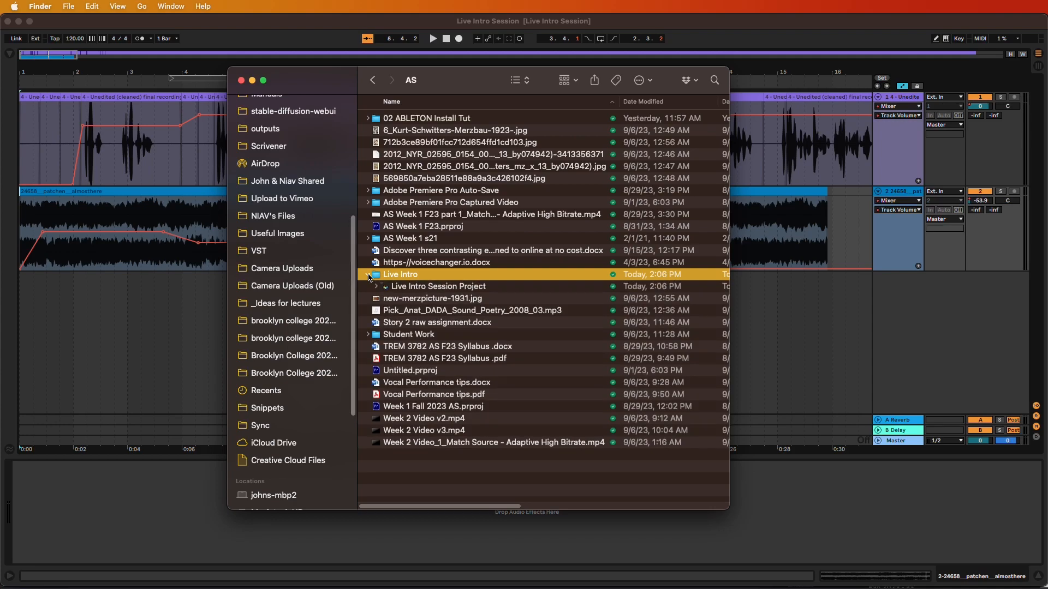
pyautogui.click(398, 288)
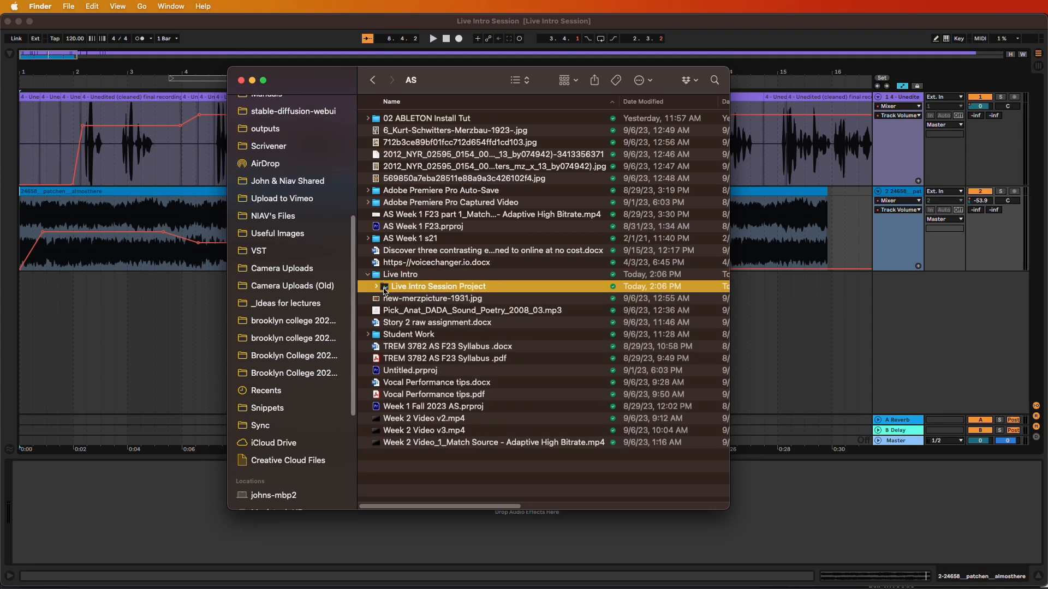
pyautogui.click(376, 288)
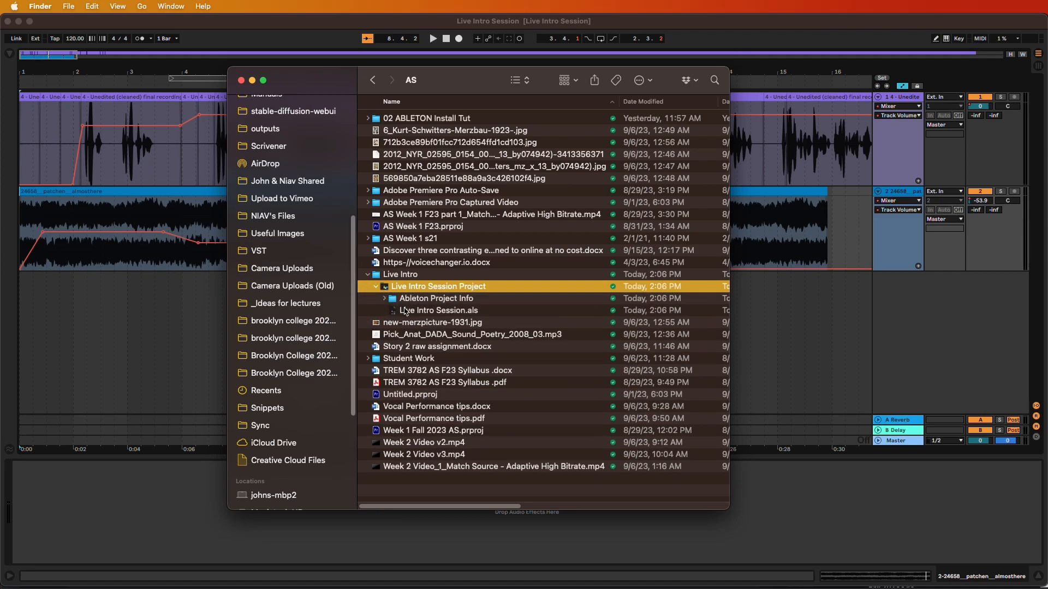
pyautogui.click(427, 313)
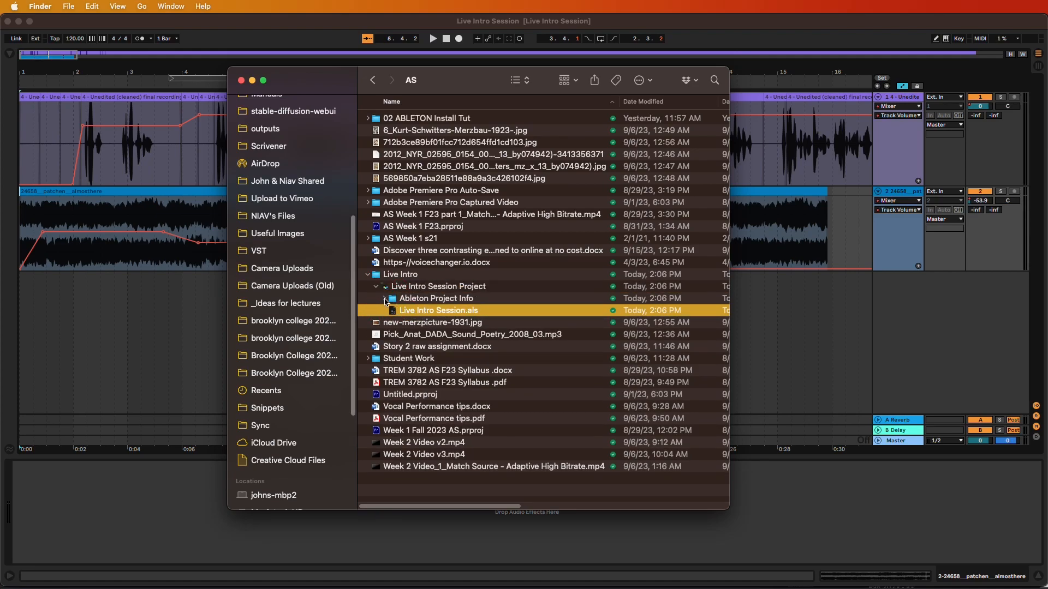
pyautogui.click(384, 300)
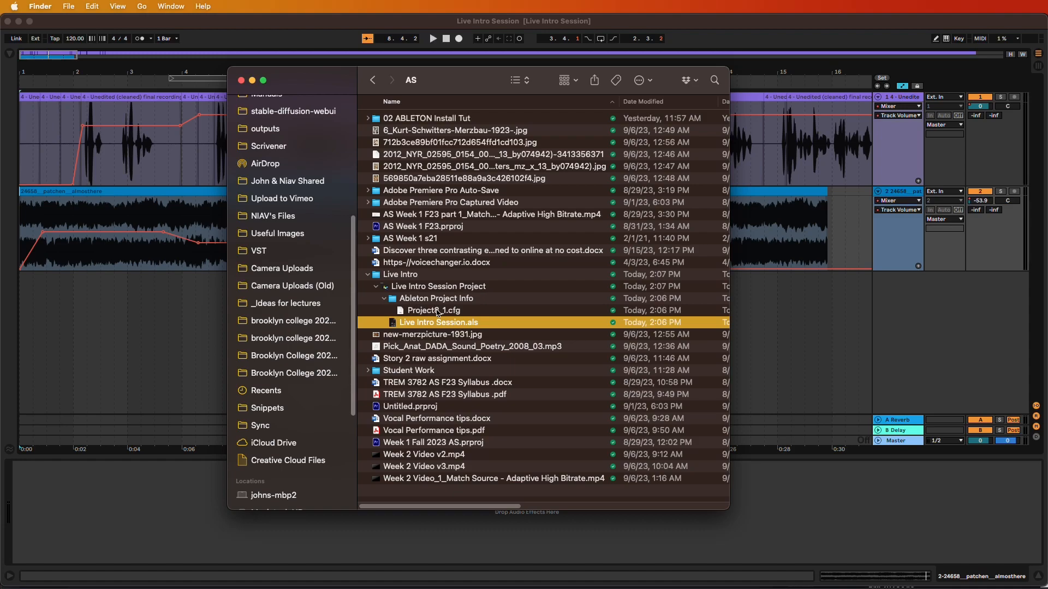
pyautogui.click(384, 298)
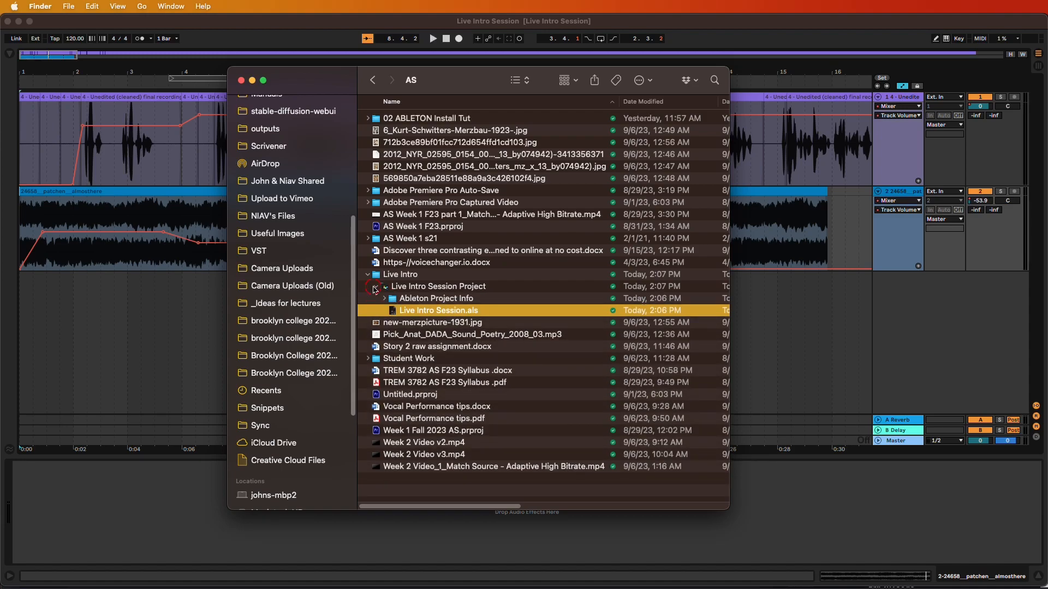
pyautogui.click(375, 287)
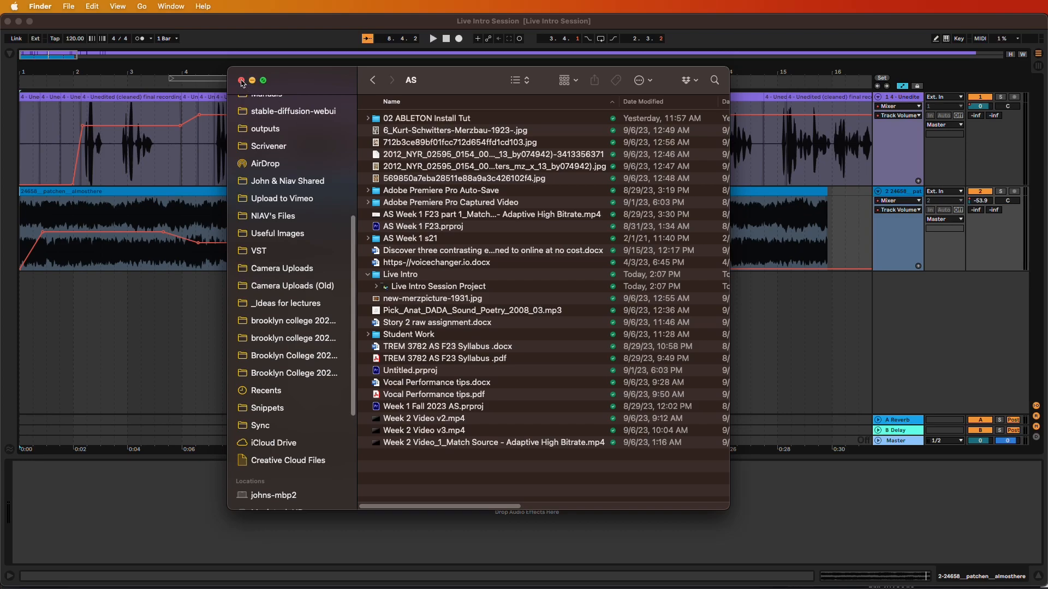
# - Return to Live and run Collect All and Save, copying files from elsewhere, other Projects and the User Library
pyautogui.press('super+Tab')
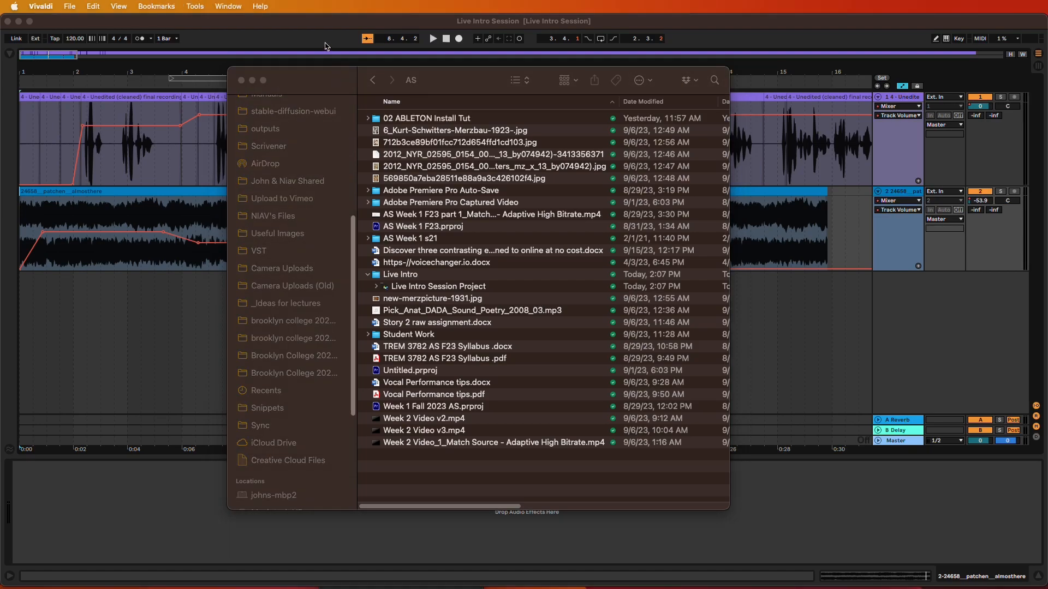
pyautogui.click(290, 28)
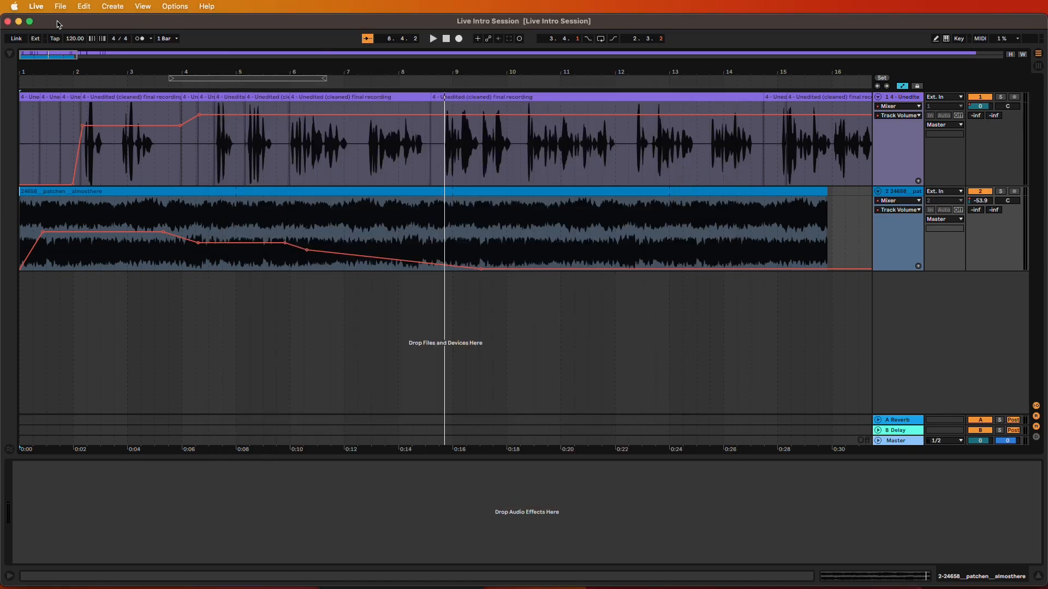
pyautogui.click(210, 8)
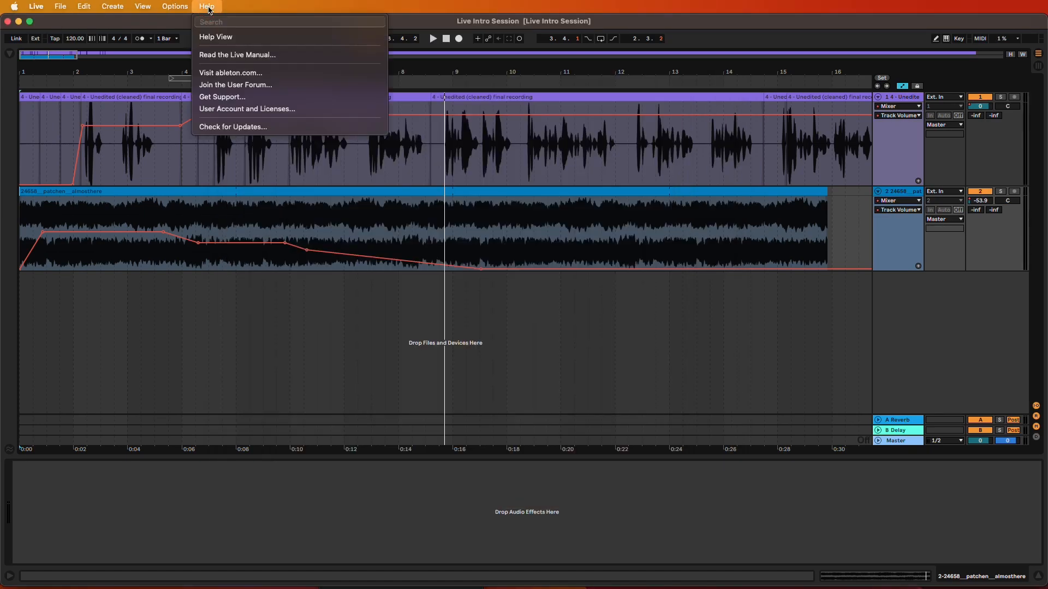
pyautogui.write('collect')
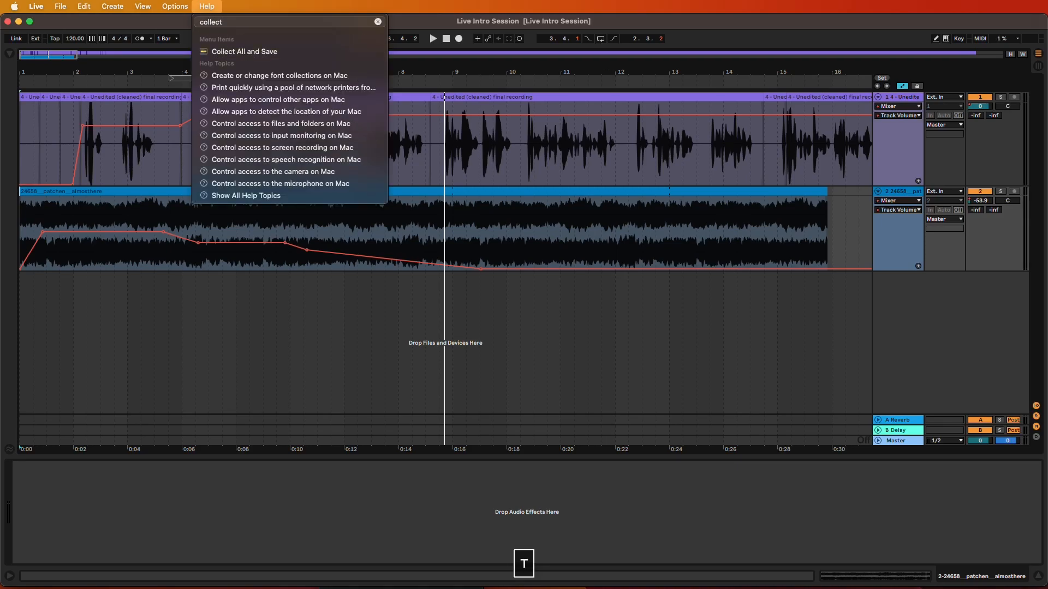
pyautogui.moveTo(246, 57)
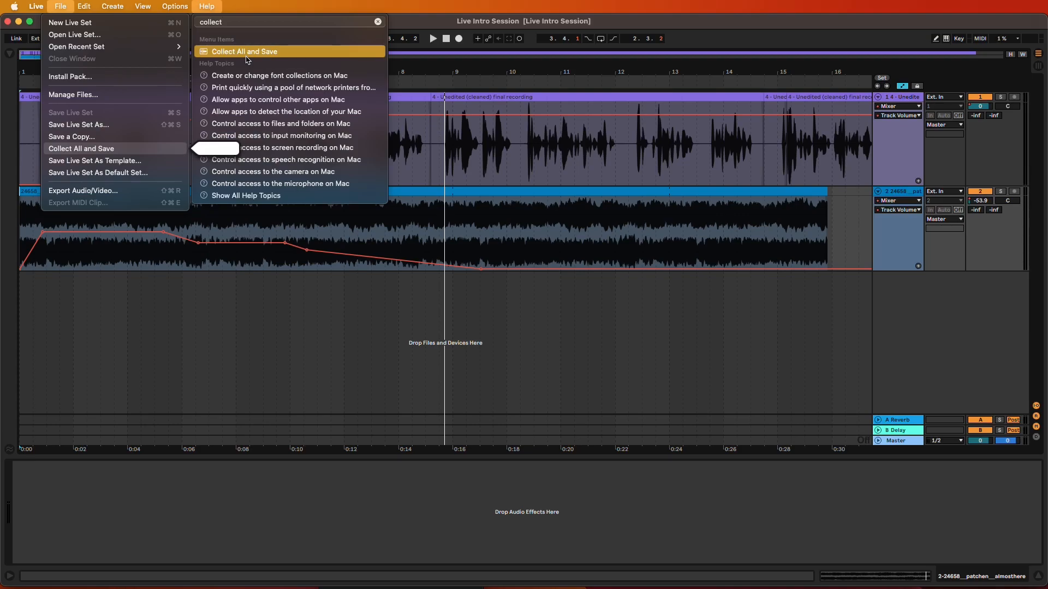
pyautogui.click(245, 55)
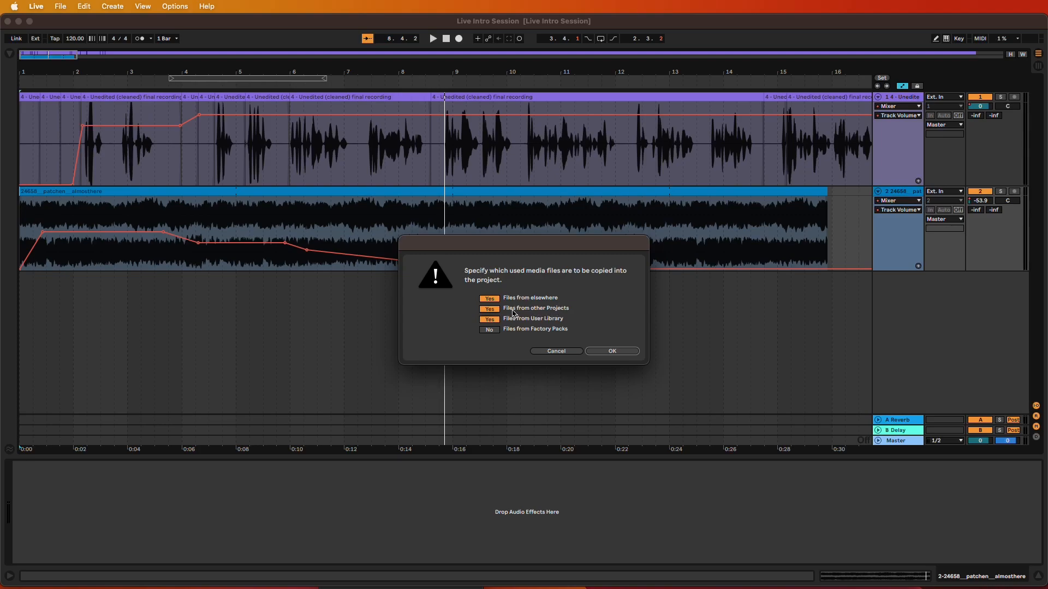
pyautogui.click(605, 353)
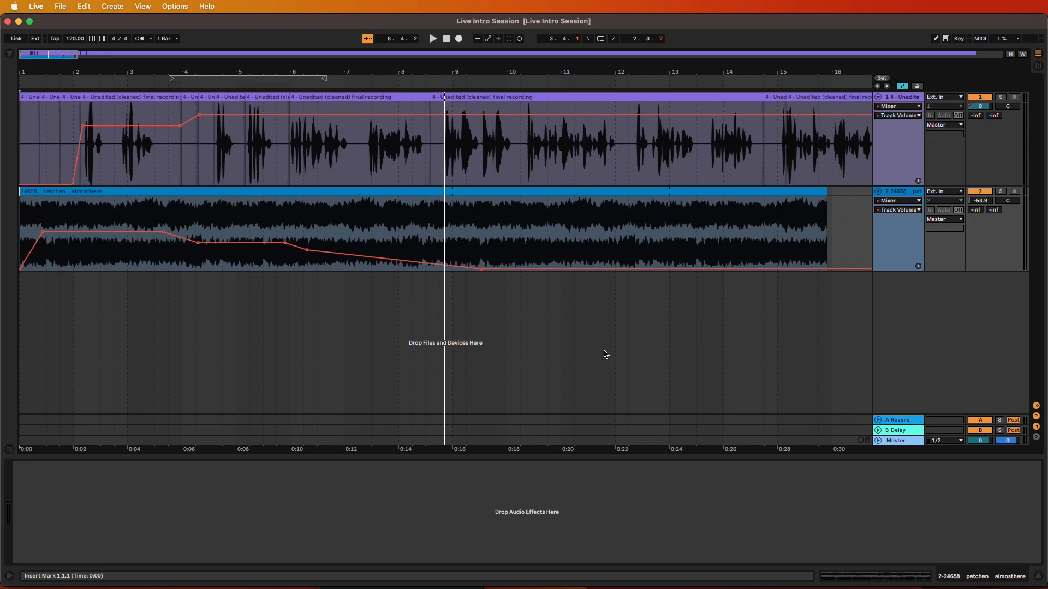
# - Switch to Finder and inspect the audio files collected in the project's Samples > Imported folder
pyautogui.press('super+Tab')
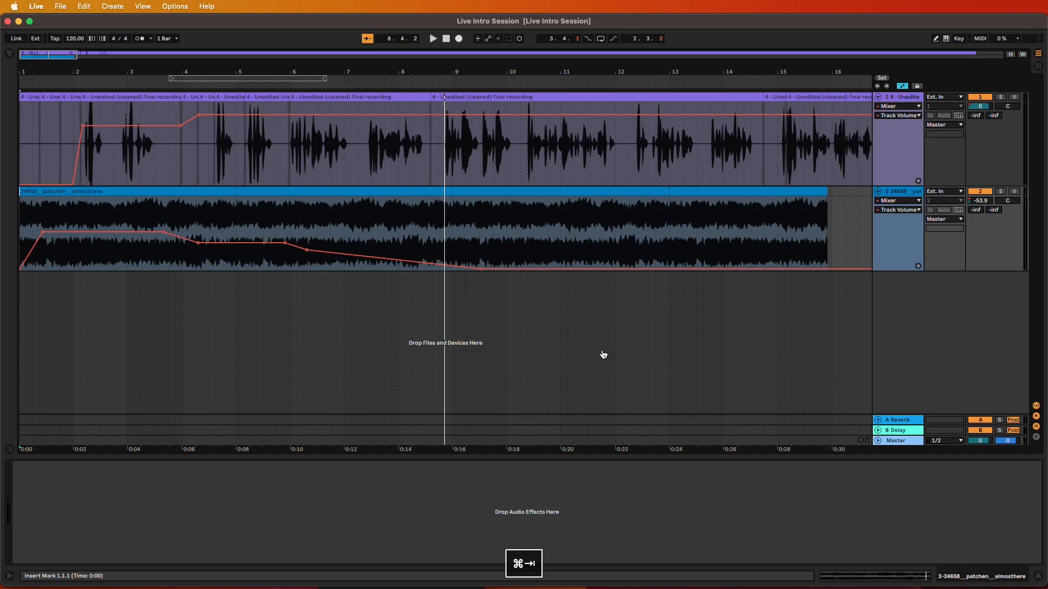
pyautogui.press('super+Tab')
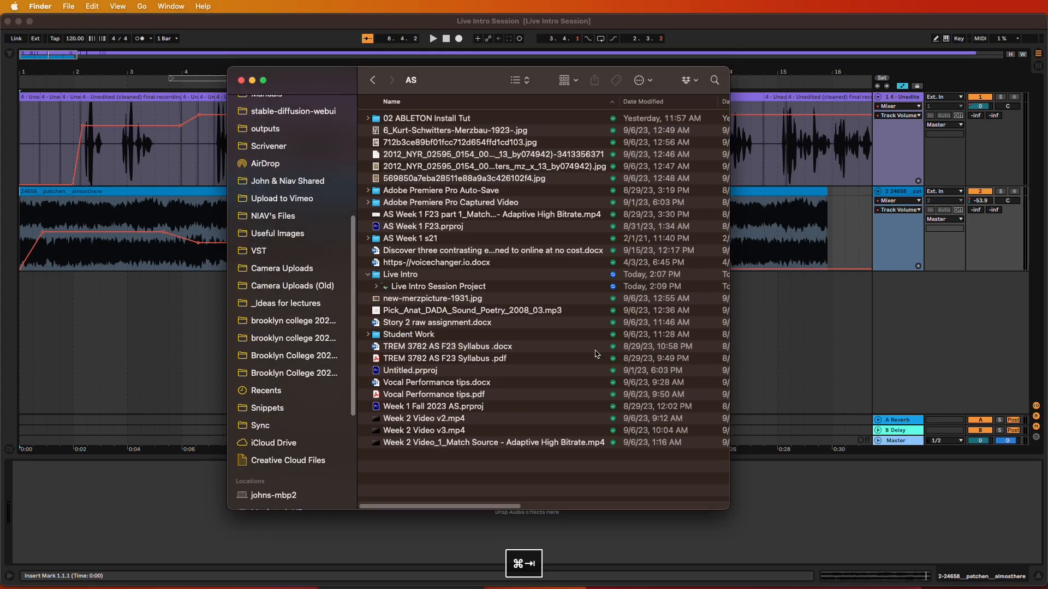
pyautogui.click(377, 286)
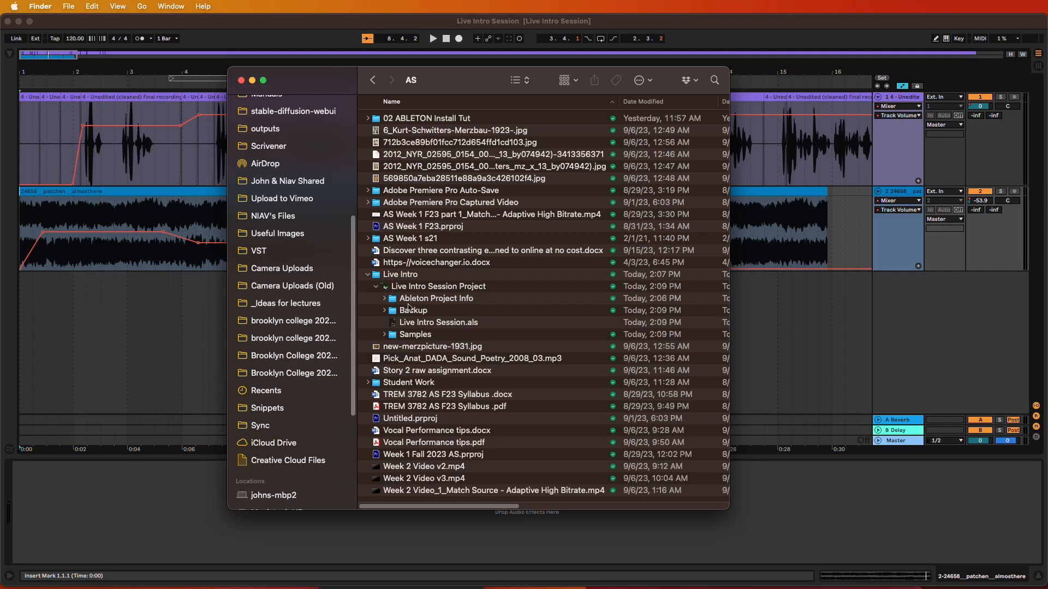
pyautogui.click(385, 335)
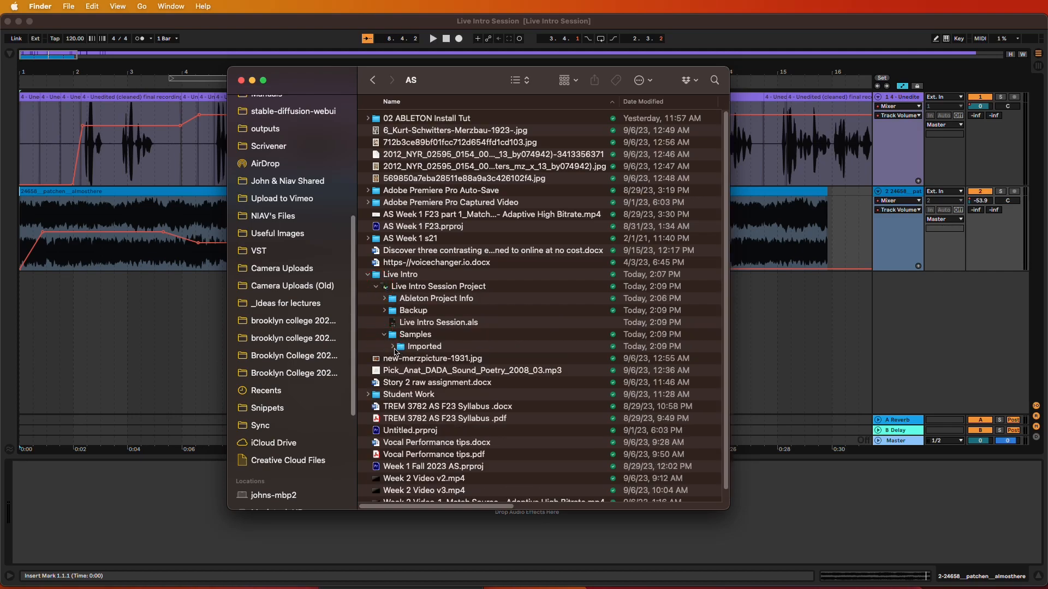
pyautogui.click(393, 347)
pyautogui.click(437, 359)
pyautogui.click(440, 372)
pyautogui.click(442, 382)
pyautogui.click(444, 394)
pyautogui.click(425, 347)
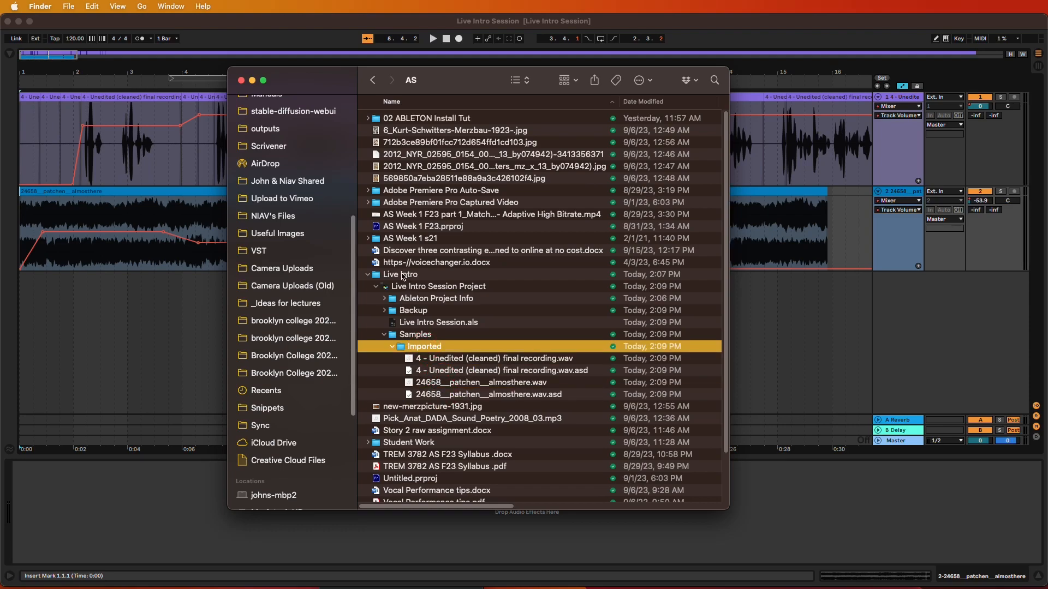
# - Open the Live Intro folder on its own and go through its Samples and Imported folders and audio files
pyautogui.doubleClick(404, 275)
pyautogui.click(431, 193)
pyautogui.click(439, 203)
pyautogui.click(441, 215)
pyautogui.click(442, 227)
pyautogui.click(417, 167)
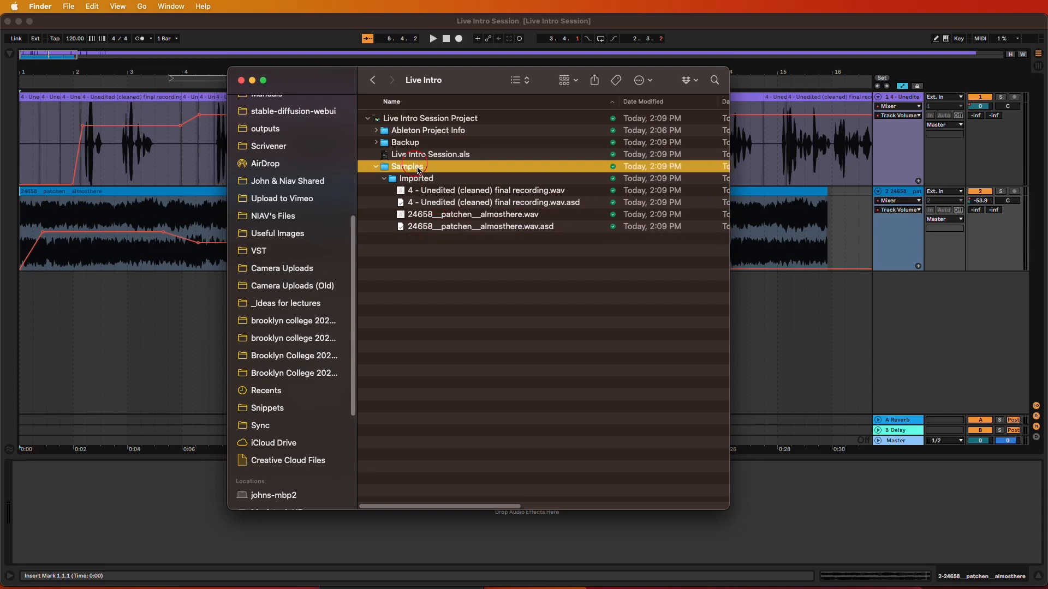
pyautogui.click(428, 179)
pyautogui.click(446, 192)
pyautogui.click(450, 203)
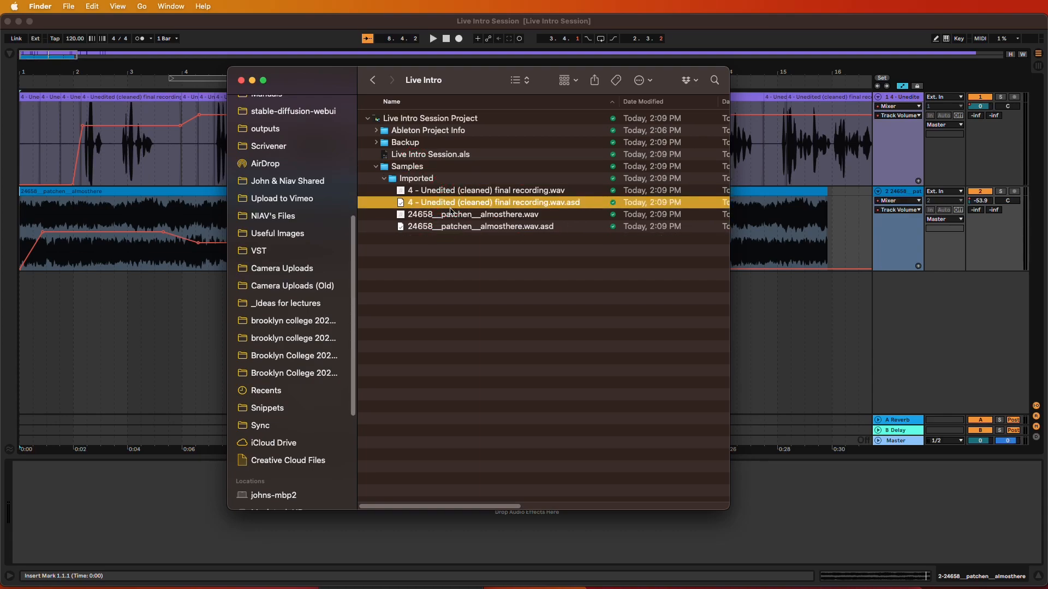
pyautogui.click(453, 215)
pyautogui.click(453, 227)
pyautogui.click(473, 259)
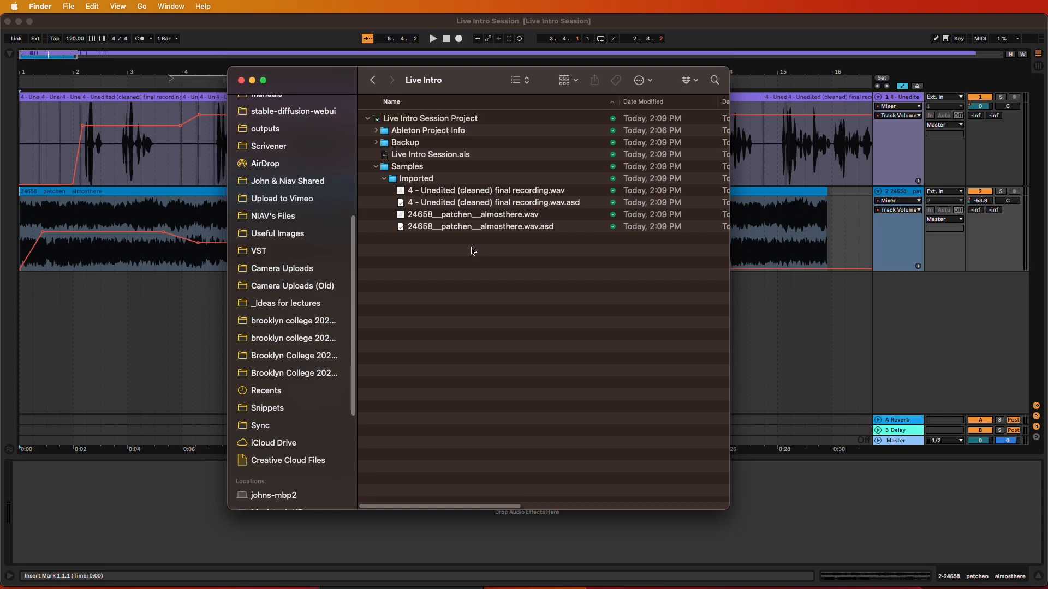
# - Check Live Intro Session.als and the imported samples, and return to Live to locate the Collect All and Save command
pyautogui.click(446, 158)
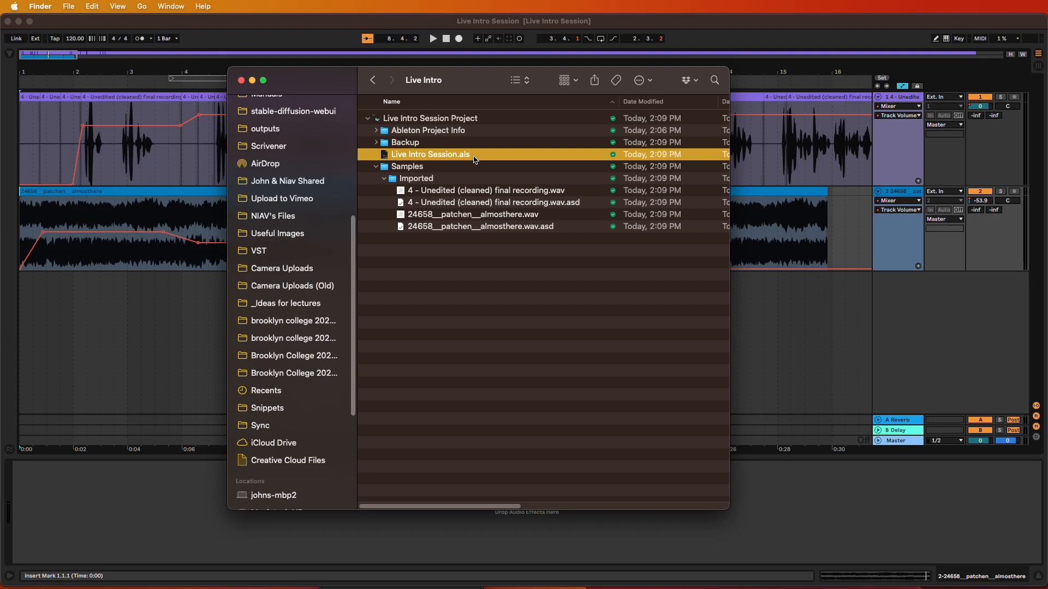
pyautogui.click(418, 167)
pyautogui.click(417, 179)
pyautogui.click(420, 191)
pyautogui.click(422, 202)
pyautogui.click(421, 215)
pyautogui.click(421, 227)
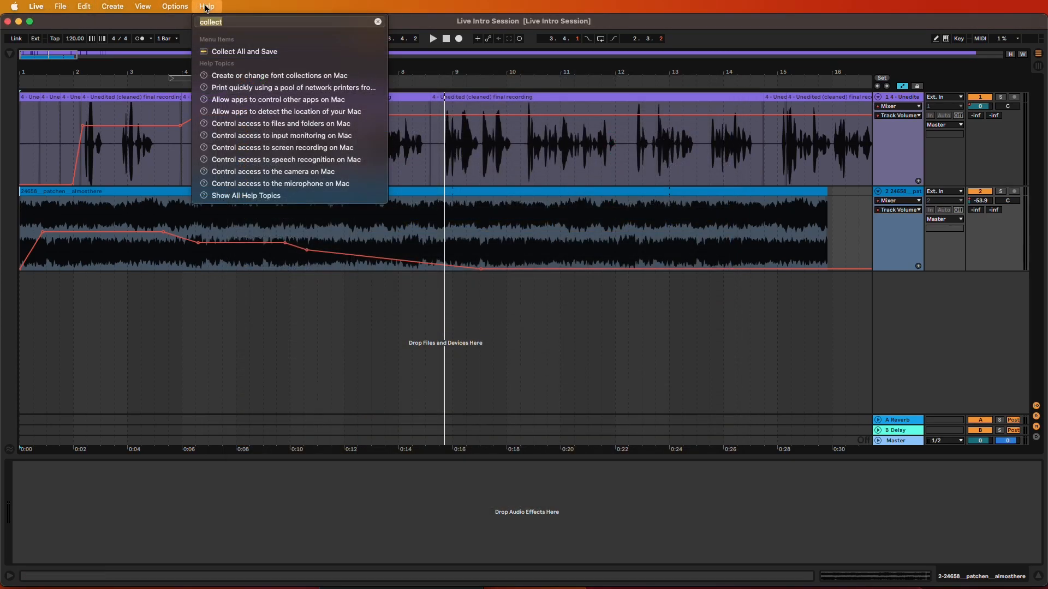
pyautogui.moveTo(290, 55)
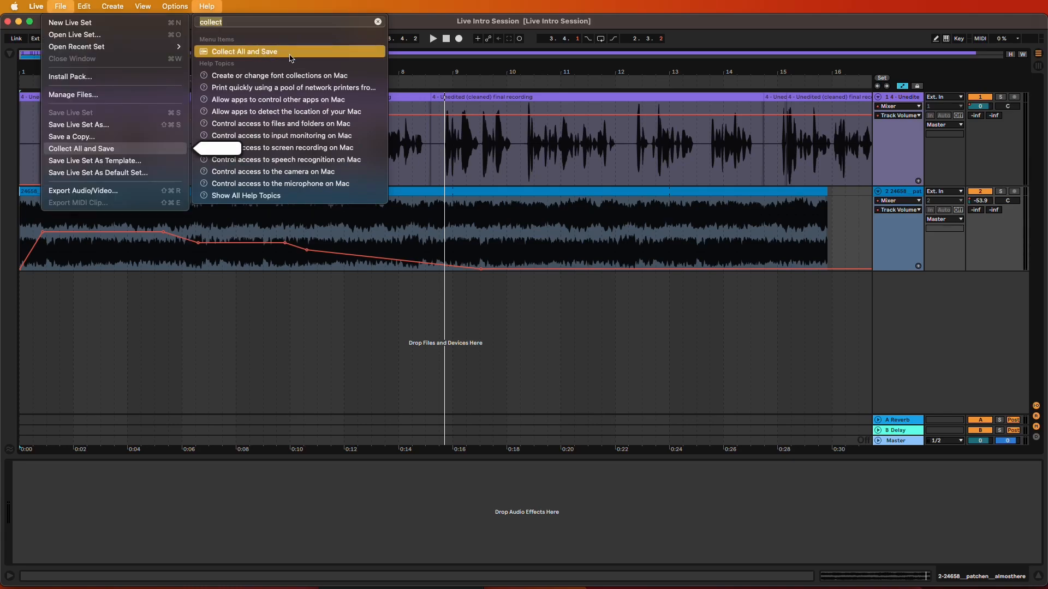